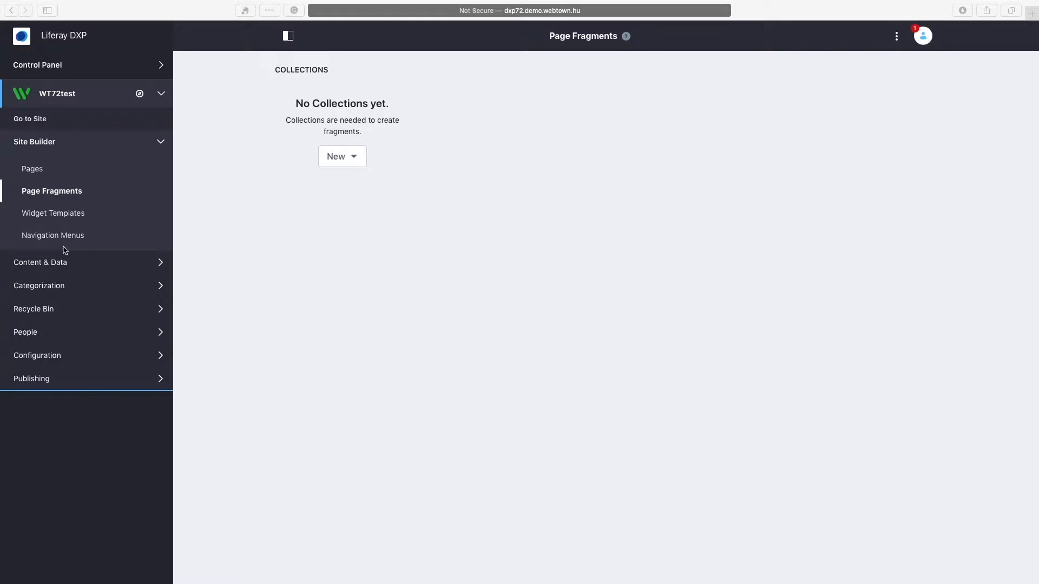
Go to Forms under Content & Data, show Element Sets, and start a new element set.
{"action": "left_click", "coordinate": [56, 264]}
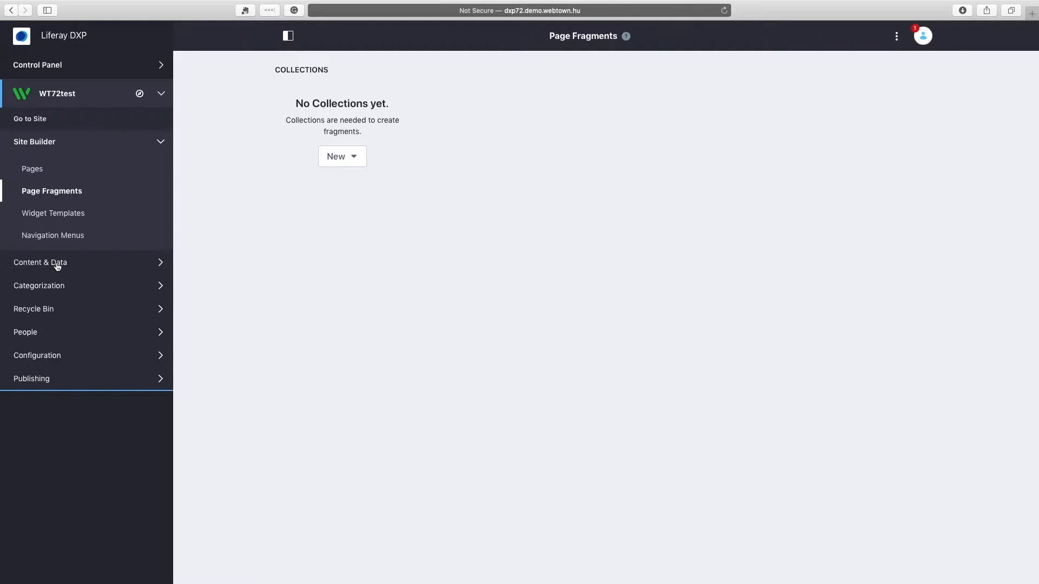
{"action": "left_click", "coordinate": [58, 265]}
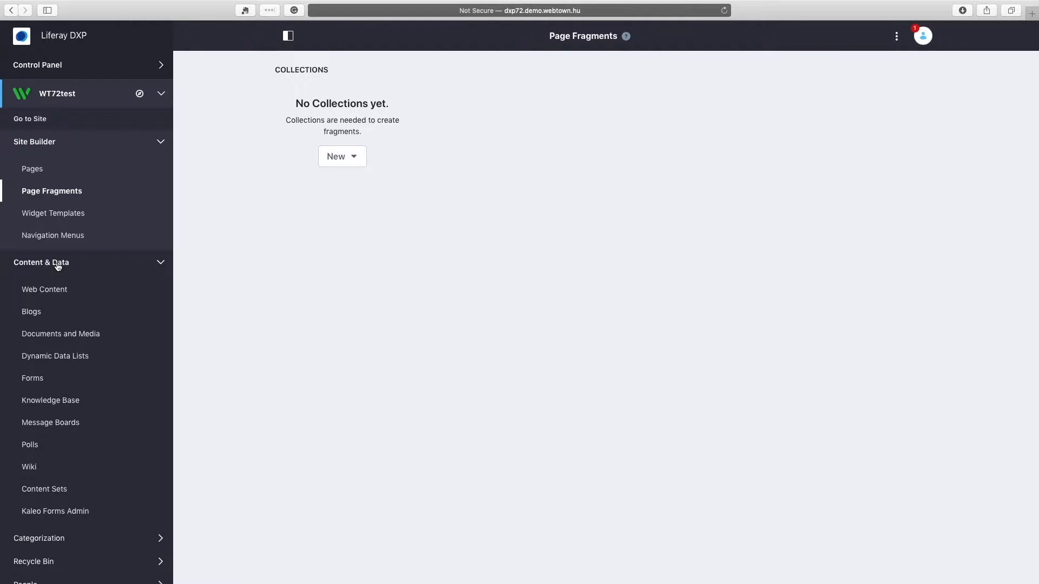
{"action": "left_click", "coordinate": [33, 380]}
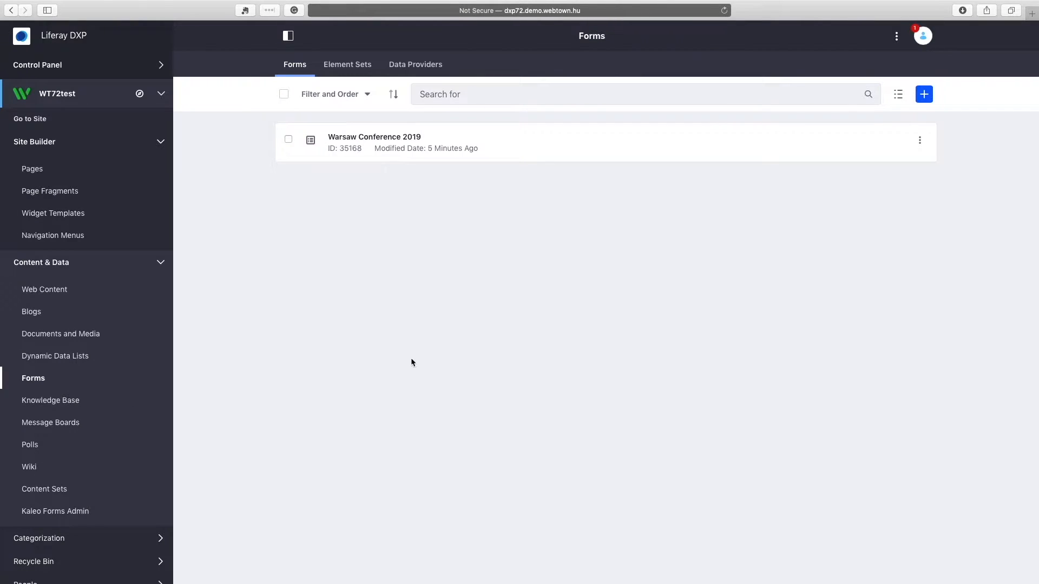
{"action": "left_click", "coordinate": [353, 71]}
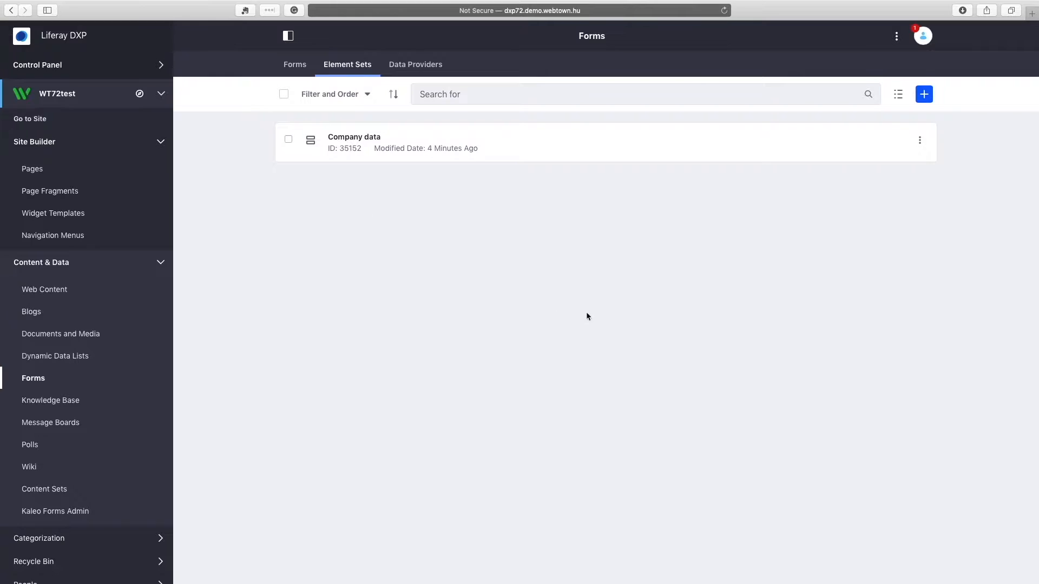
{"action": "left_click", "coordinate": [924, 95]}
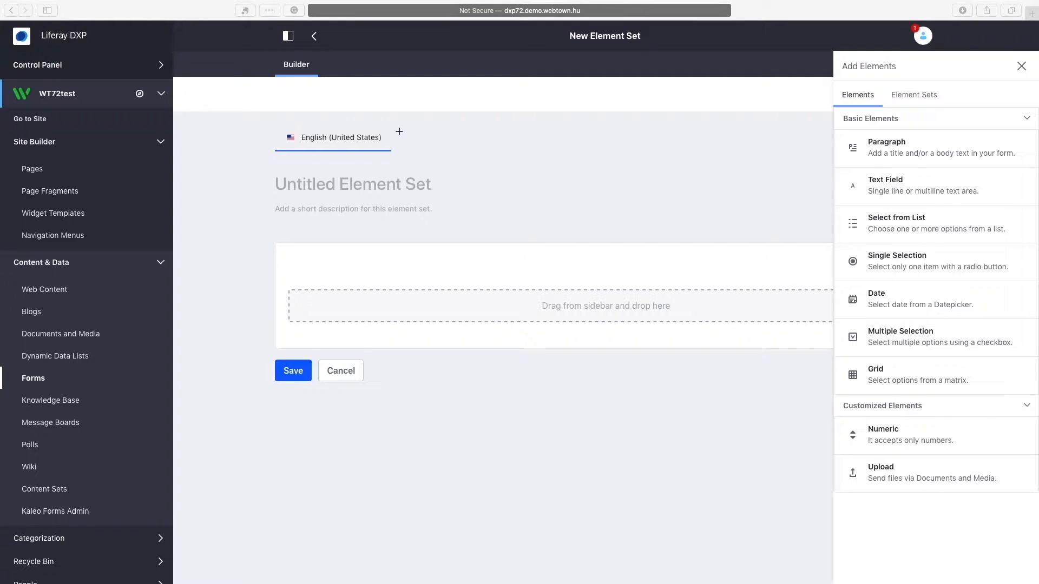
Title the new element set 'Personal data'.
{"action": "left_click", "coordinate": [397, 180]}
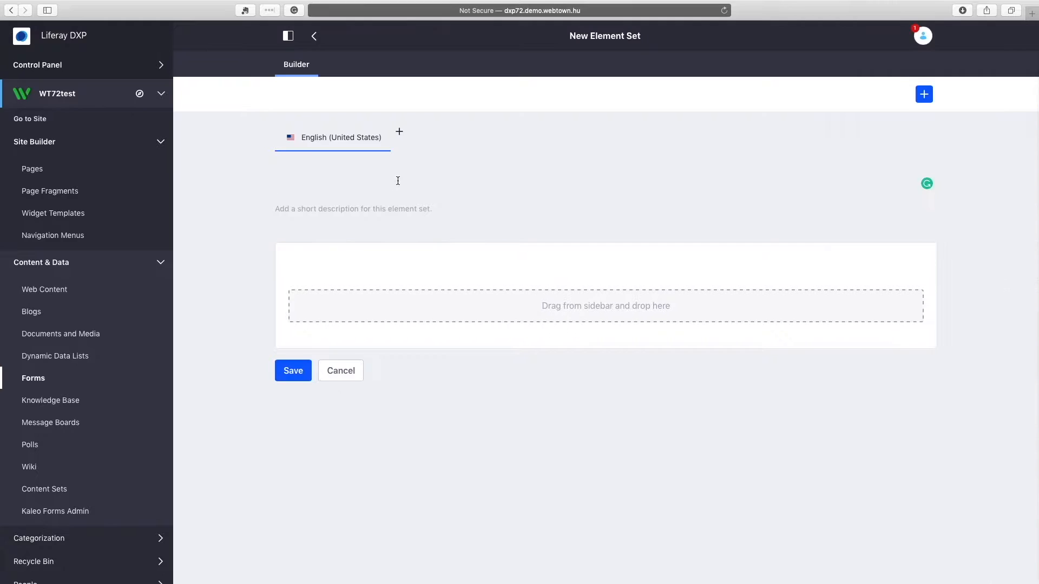
{"action": "type", "text": "Personal data"}
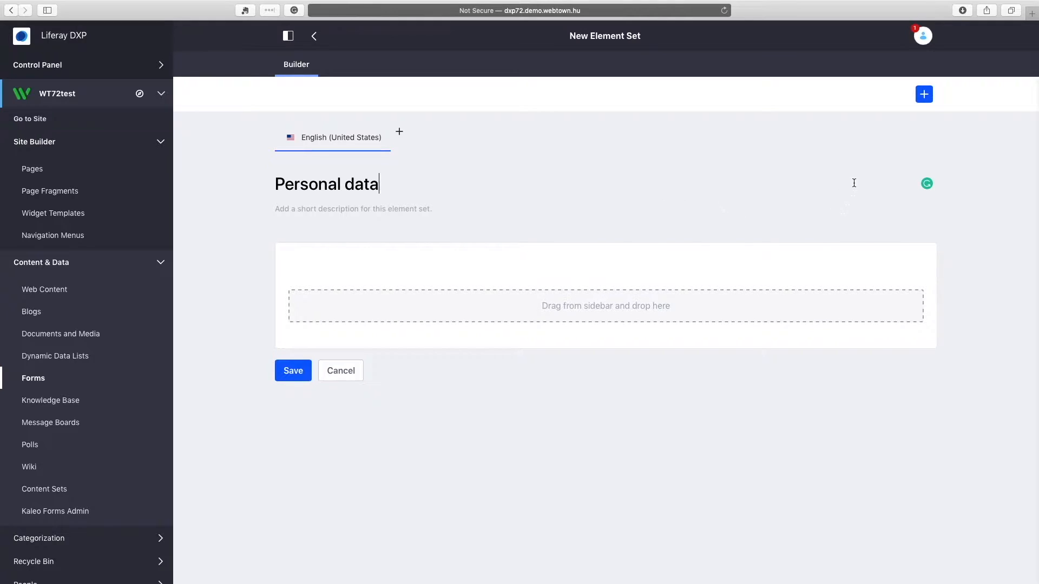
{"action": "left_click", "coordinate": [924, 98]}
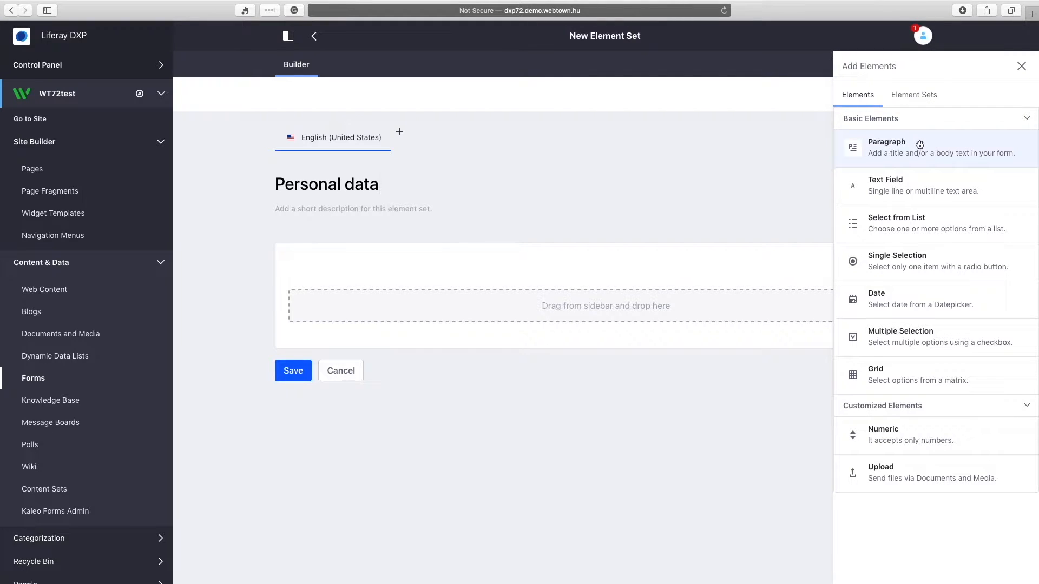
Add a required text field labelled 'Name' and resize it to half the row width.
{"action": "left_click_drag", "start_coordinate": [922, 192], "coordinate": [541, 316]}
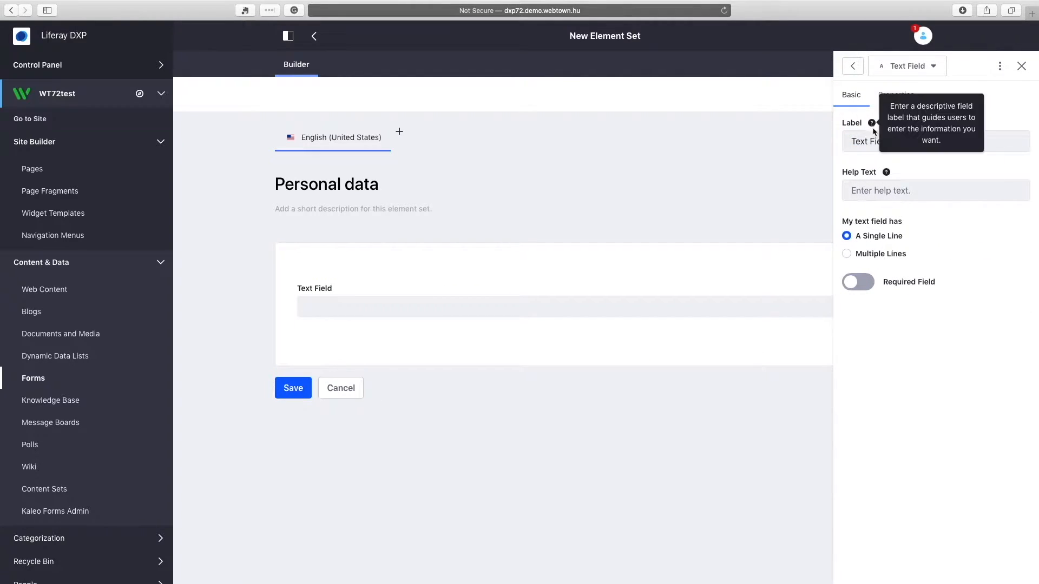
{"action": "triple_click", "coordinate": [882, 141]}
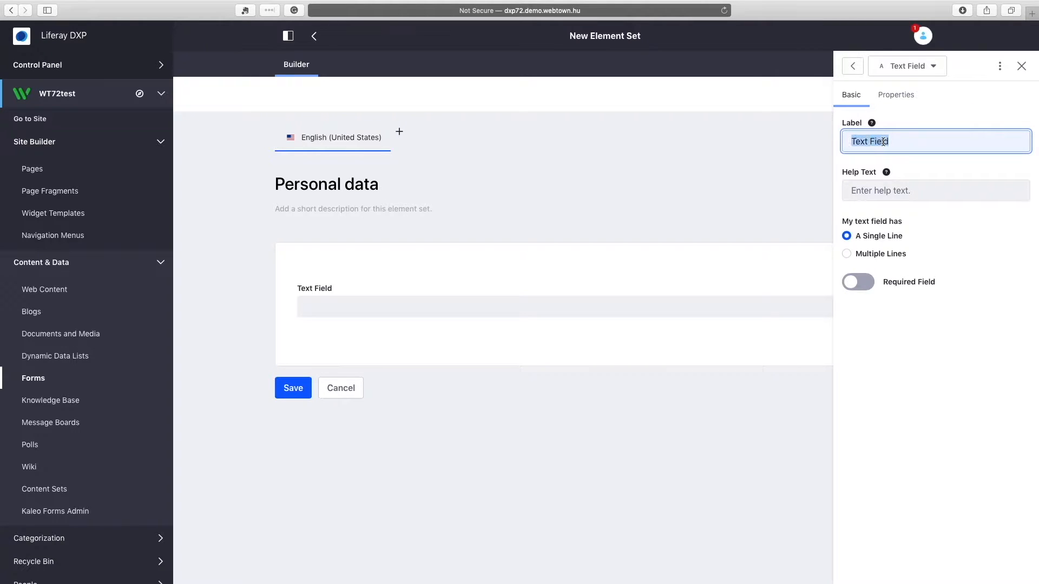
{"action": "type", "text": "Name"}
{"action": "left_click", "coordinate": [865, 286]}
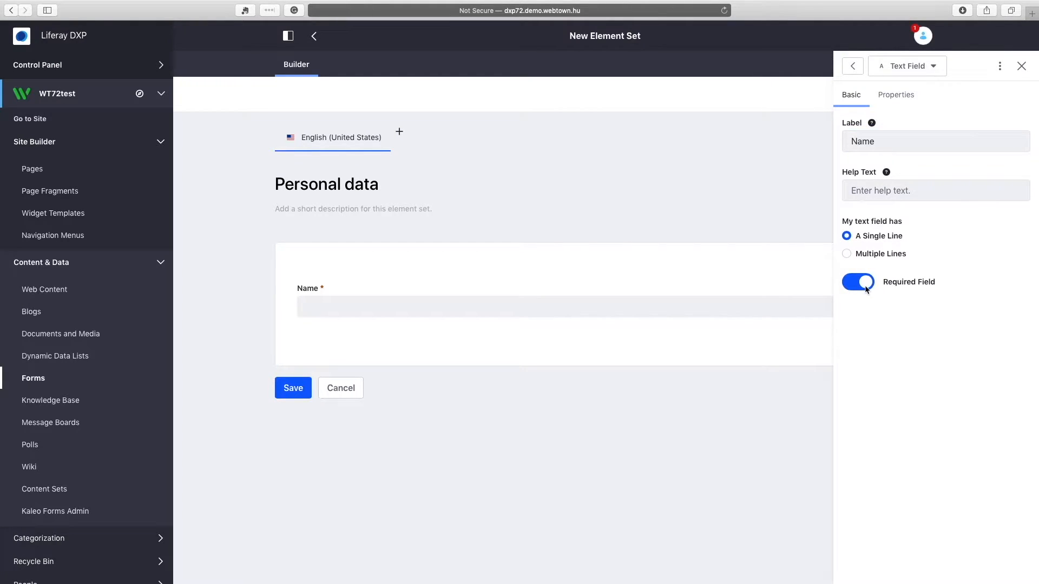
{"action": "left_click", "coordinate": [767, 352]}
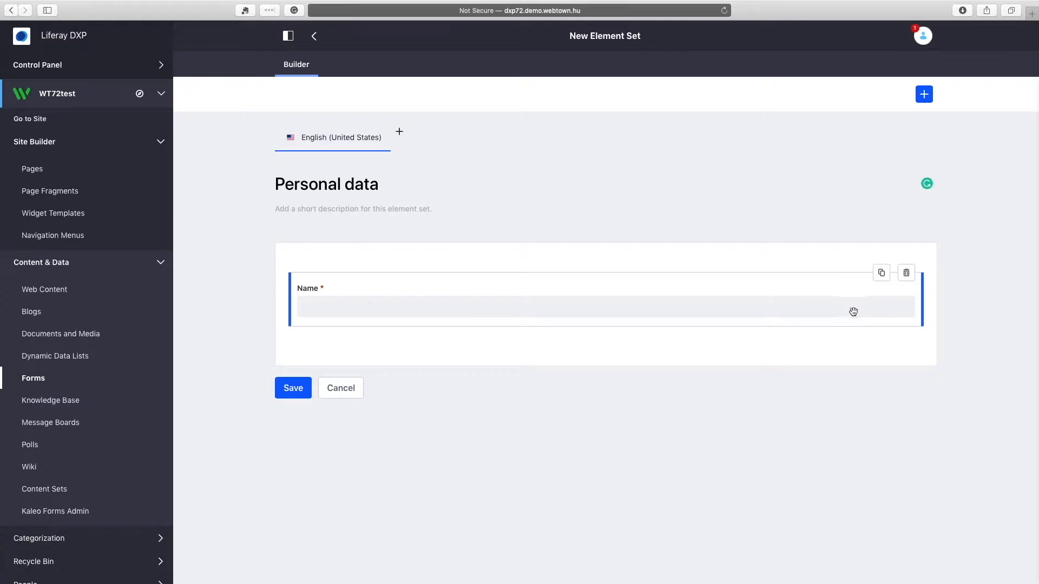
{"action": "left_click_drag", "start_coordinate": [923, 308], "coordinate": [600, 306]}
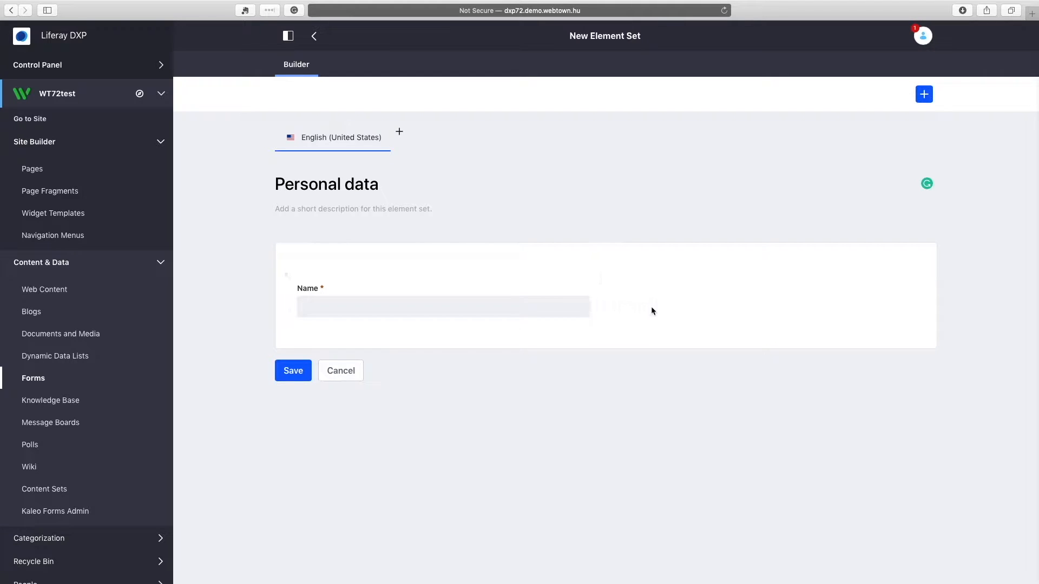
Place an optional text field labelled 'Company' beside the Name field.
{"action": "left_click", "coordinate": [923, 95]}
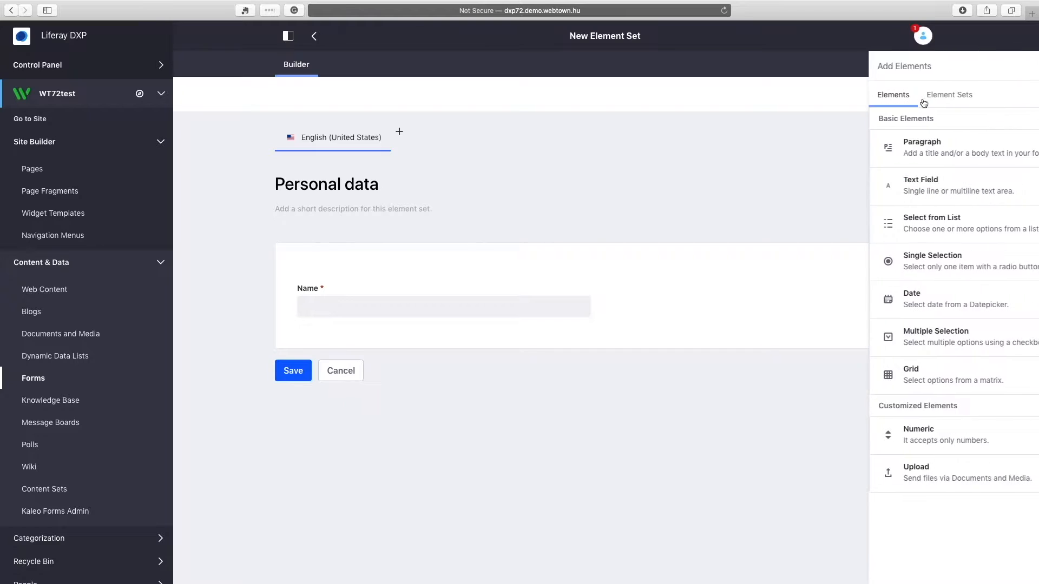
{"action": "left_click_drag", "start_coordinate": [912, 202], "coordinate": [762, 307]}
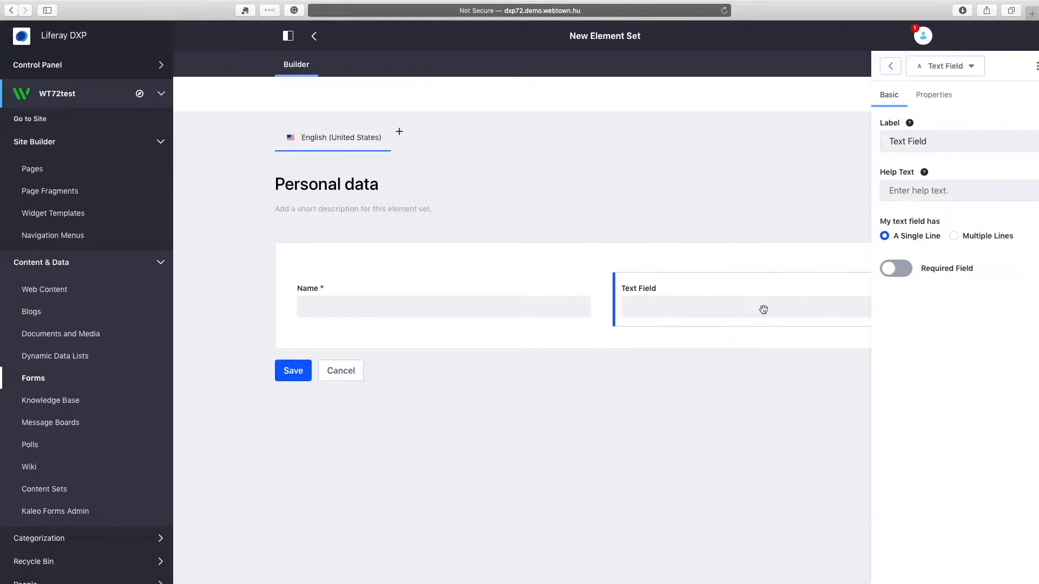
{"action": "triple_click", "coordinate": [942, 139]}
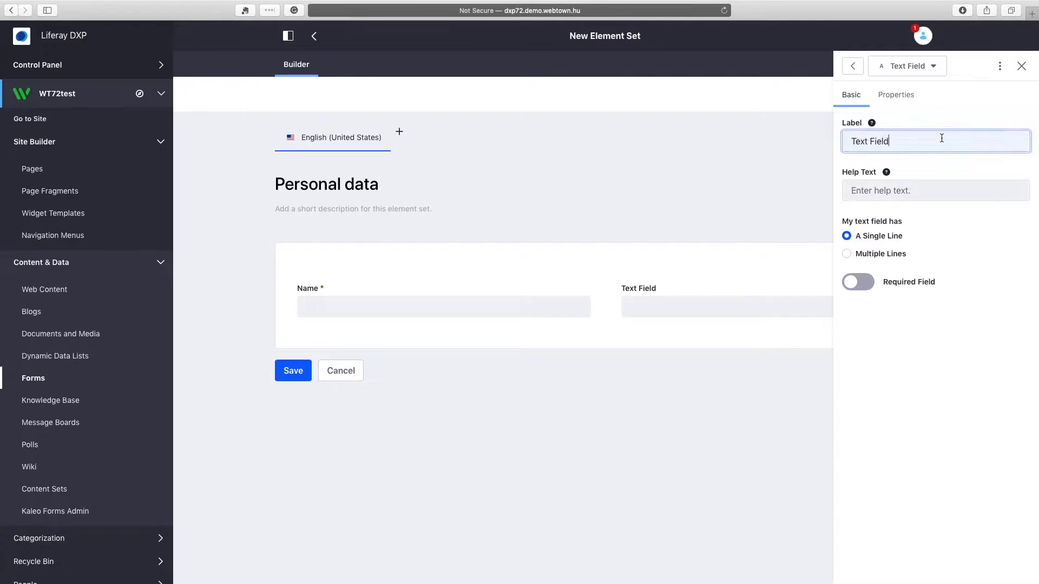
{"action": "type", "text": "Company"}
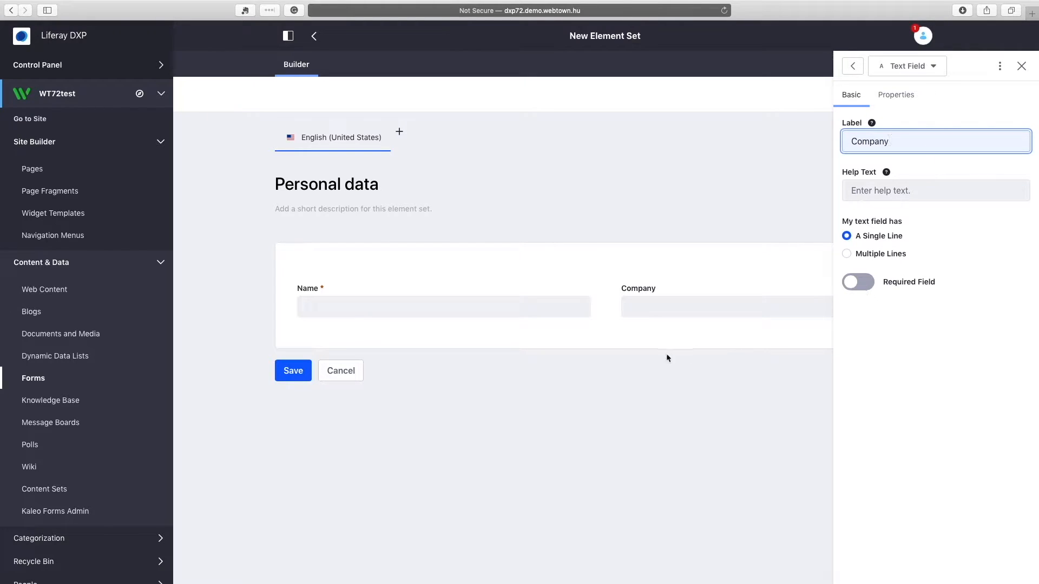
{"action": "left_click", "coordinate": [618, 384]}
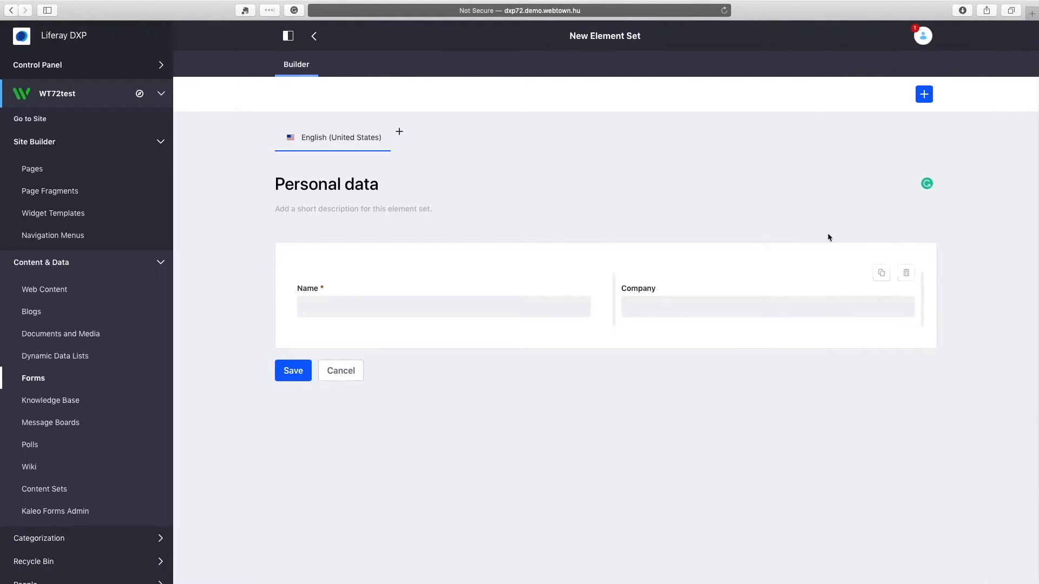
{"action": "left_click", "coordinate": [923, 98]}
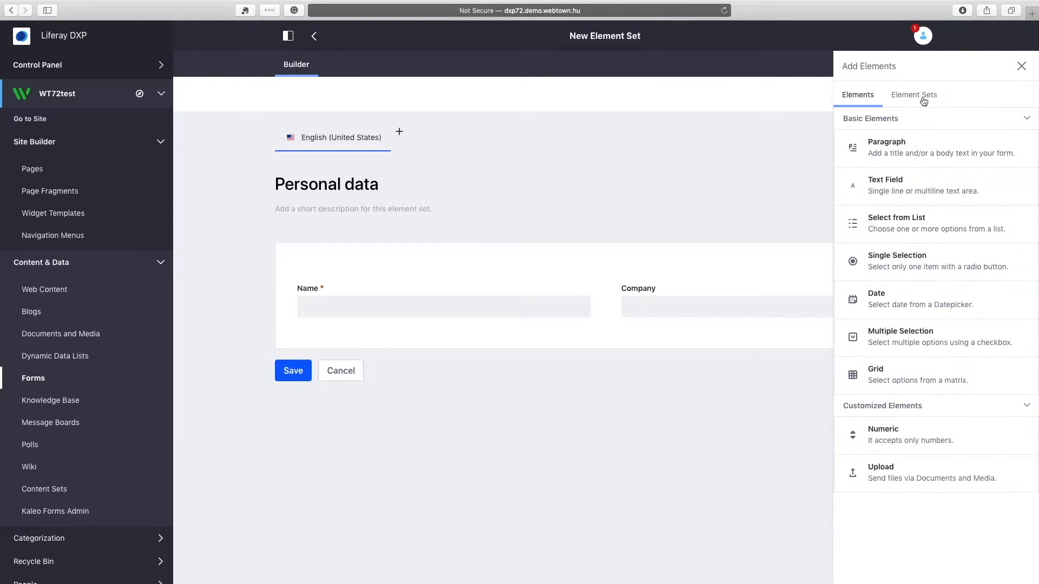
Add a required full-width text field labelled 'Email' below Name.
{"action": "left_click_drag", "start_coordinate": [917, 180], "coordinate": [486, 331]}
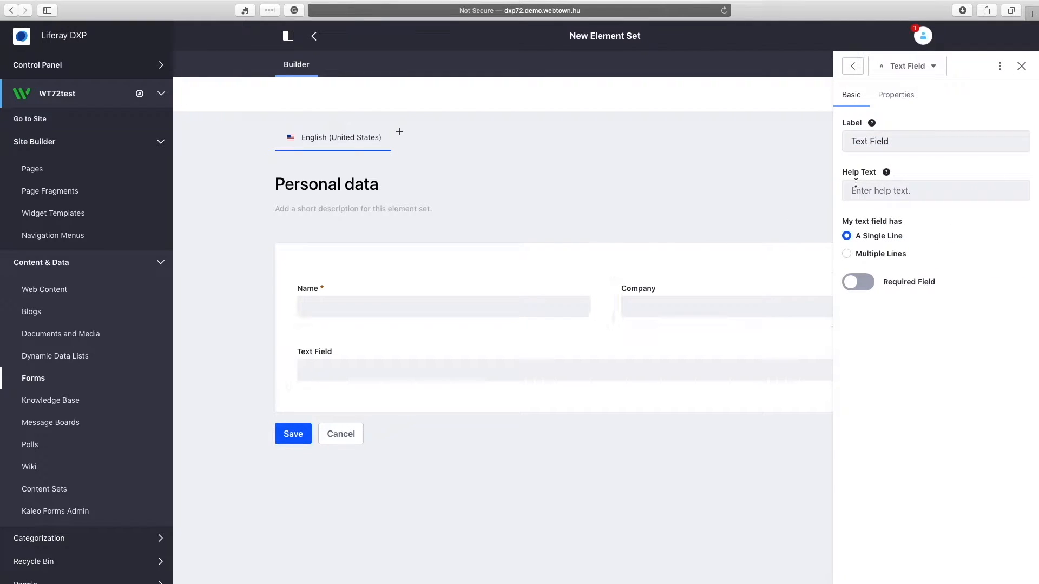
{"action": "triple_click", "coordinate": [891, 143]}
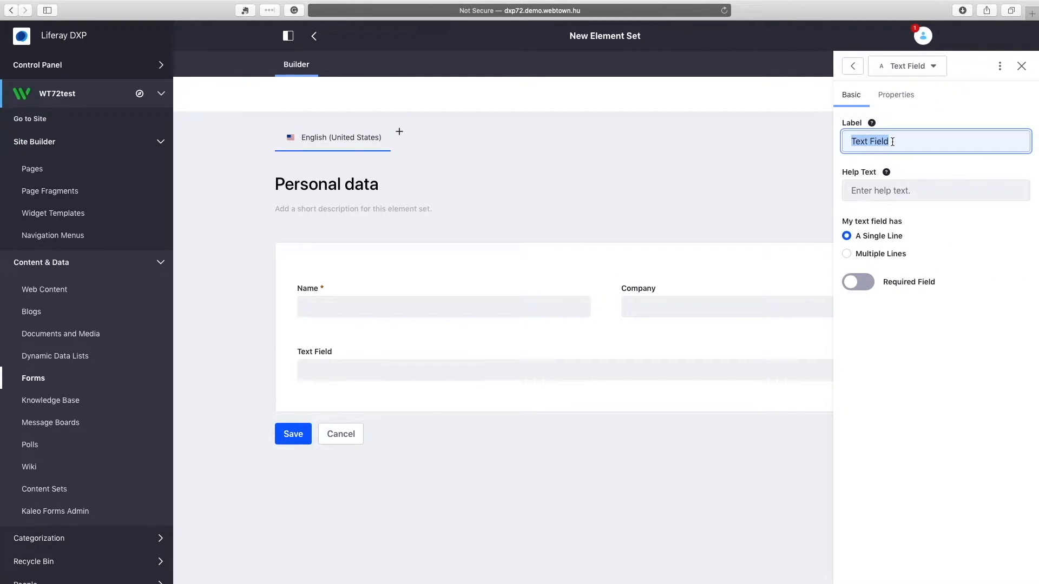
{"action": "type", "text": "Email"}
{"action": "left_click", "coordinate": [859, 282]}
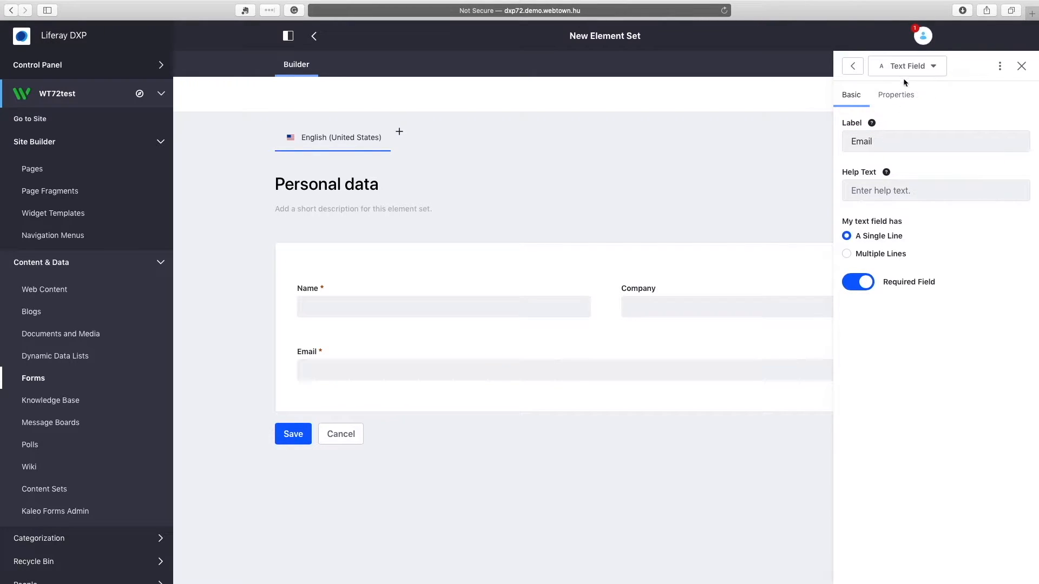
Validate Email as an email address with error message 'Invalid e-mail address'.
{"action": "left_click", "coordinate": [890, 95]}
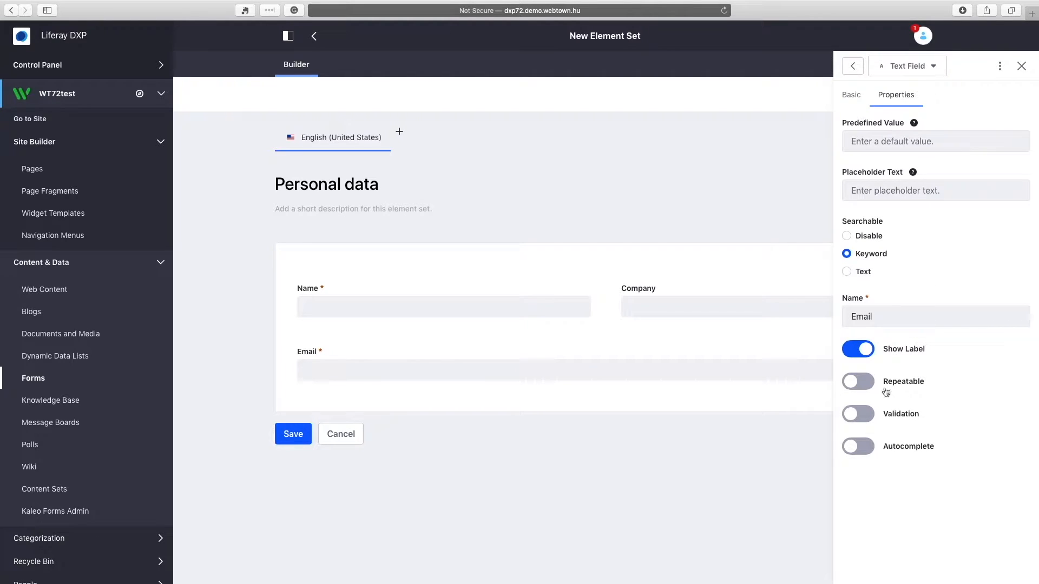
{"action": "left_click", "coordinate": [863, 416]}
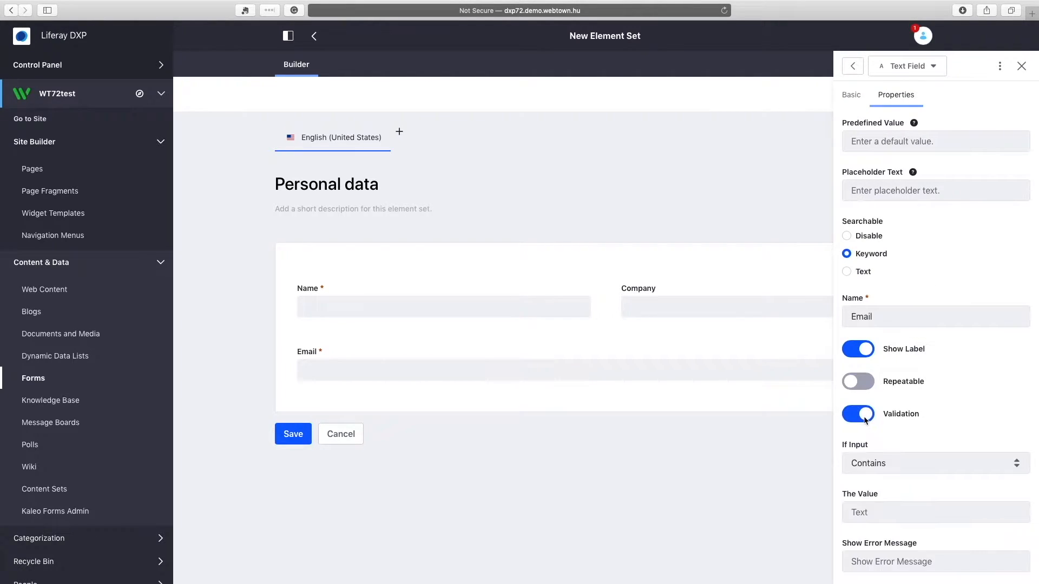
{"action": "scroll", "coordinate": [953, 407], "scroll_direction": "down", "scroll_amount": 2}
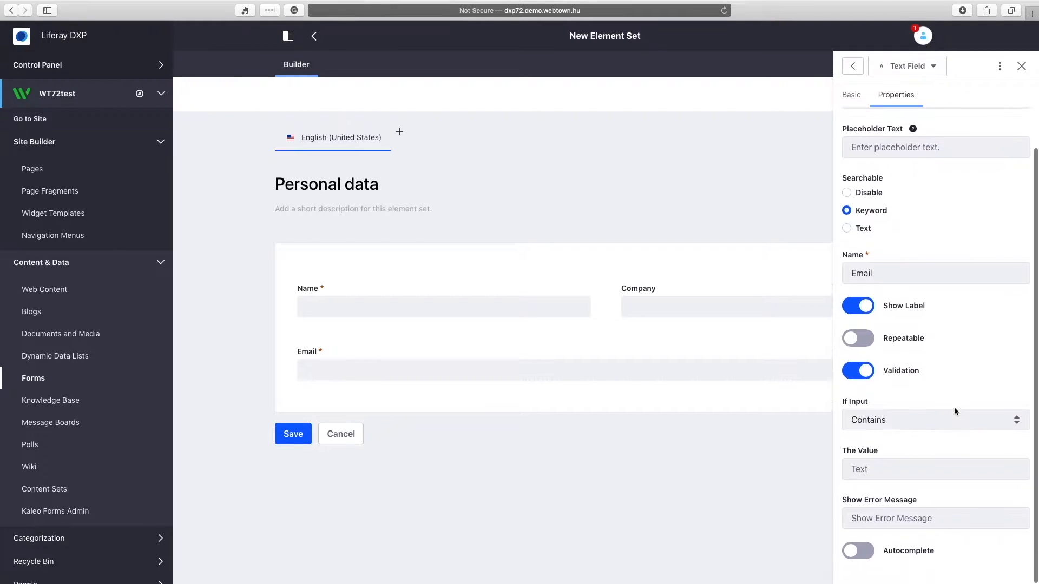
{"action": "left_click", "coordinate": [901, 429]}
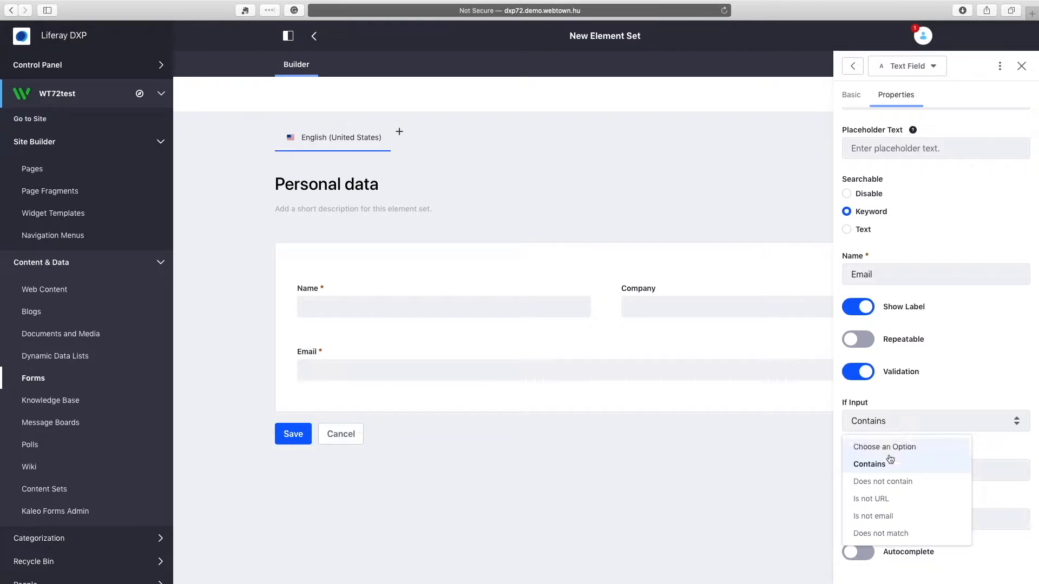
{"action": "left_click", "coordinate": [905, 519]}
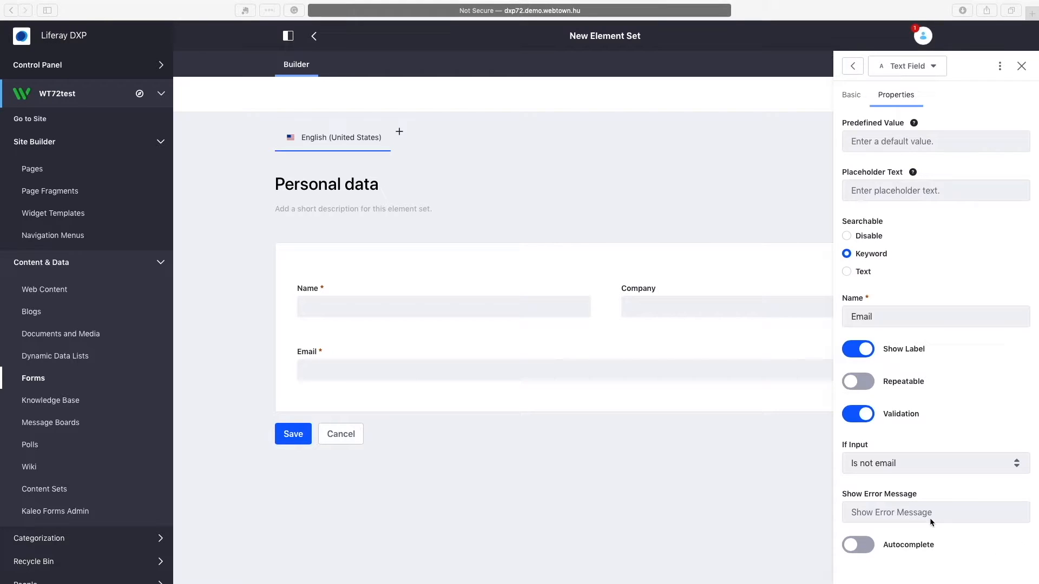
{"action": "left_click", "coordinate": [890, 513]}
{"action": "type", "text": "Invalid e-mail address"}
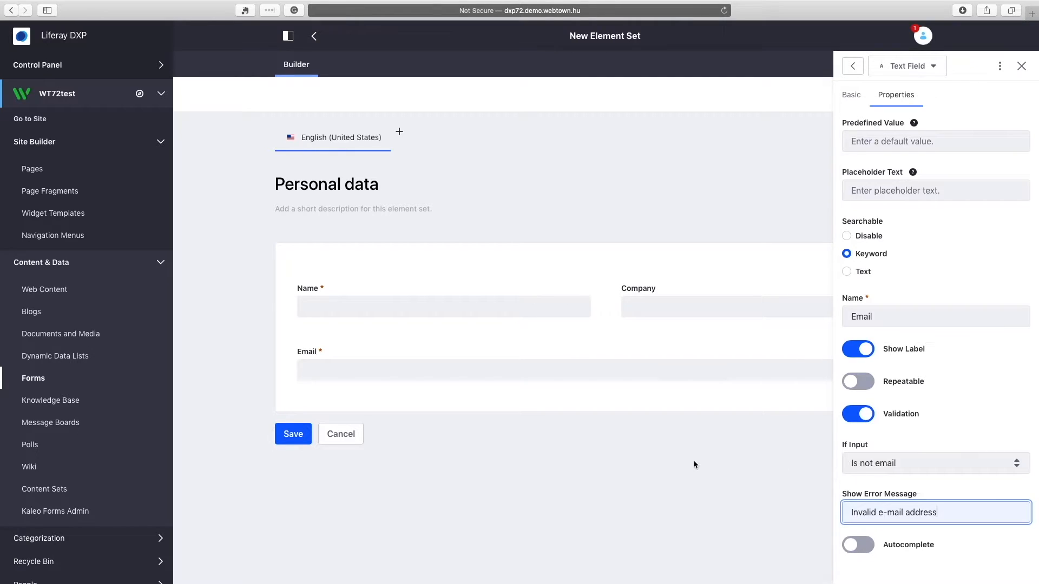
{"action": "left_click", "coordinate": [675, 464]}
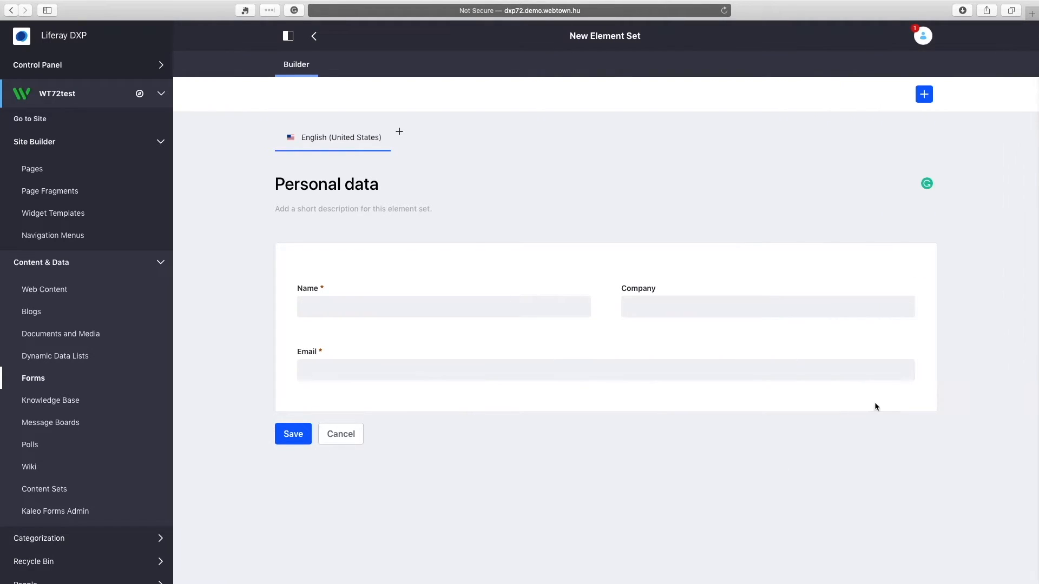
{"action": "left_click_drag", "start_coordinate": [921, 378], "coordinate": [594, 380]}
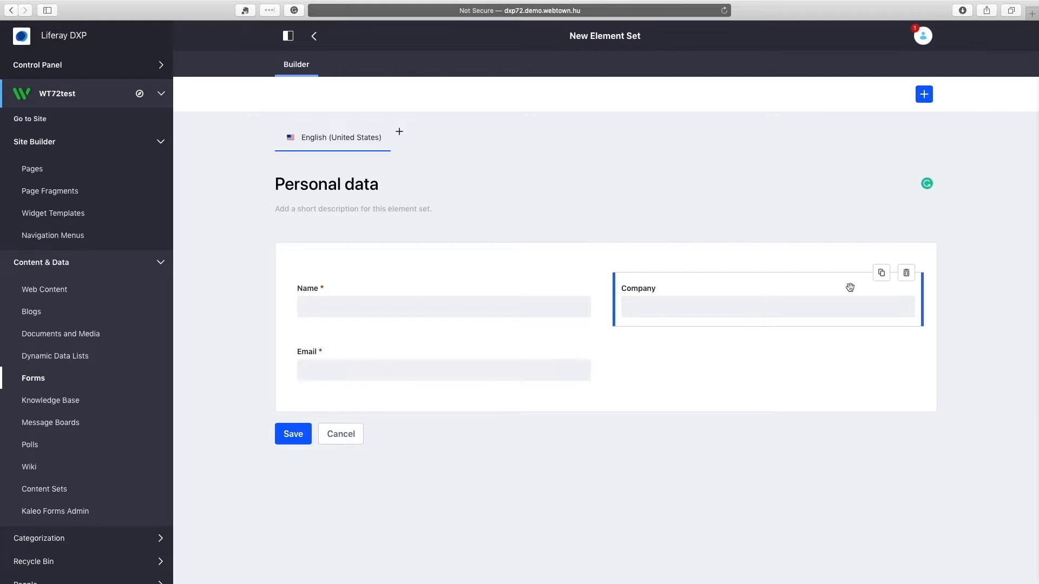
{"action": "left_click", "coordinate": [932, 96]}
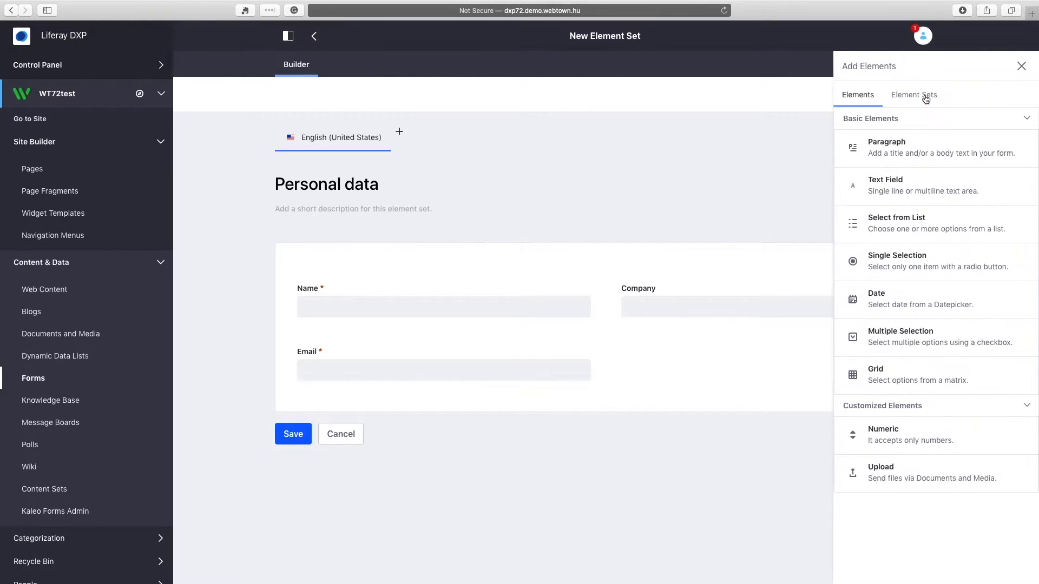
{"action": "left_click_drag", "start_coordinate": [918, 187], "coordinate": [744, 364]}
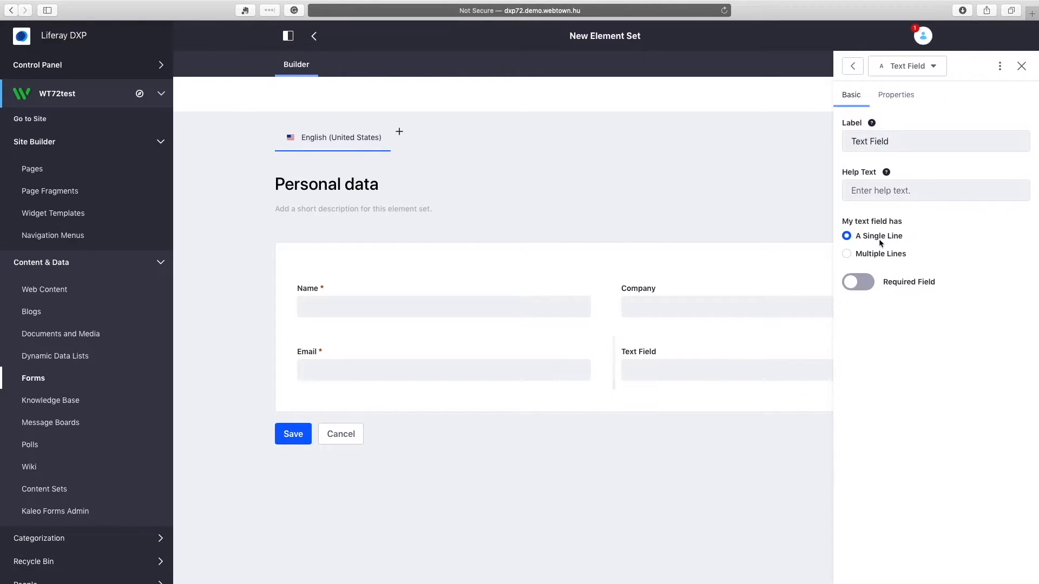
{"action": "triple_click", "coordinate": [900, 142]}
{"action": "type", "text": "Telephone"}
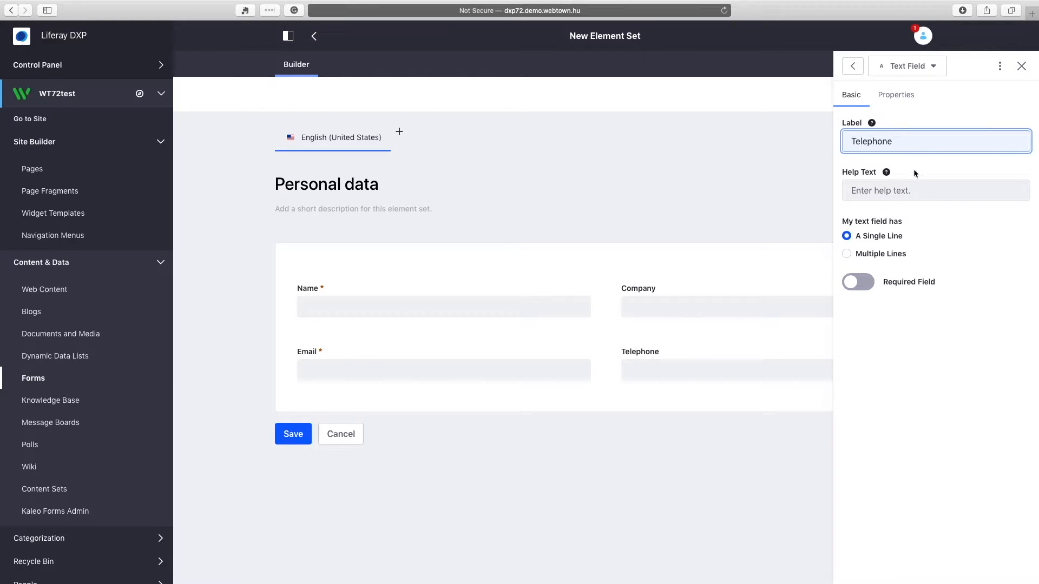
{"action": "left_click", "coordinate": [905, 102]}
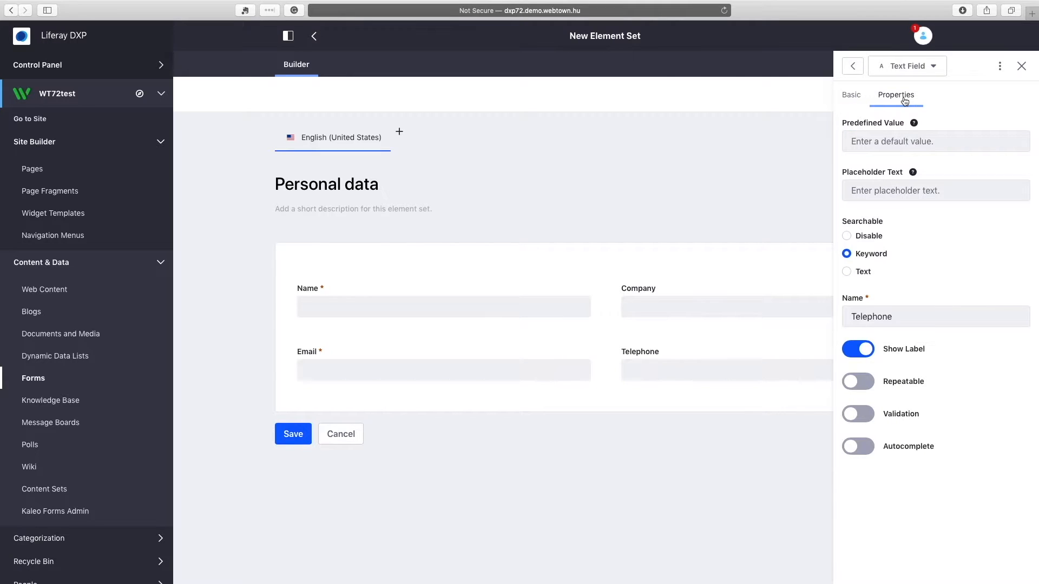
{"action": "left_click", "coordinate": [893, 191]}
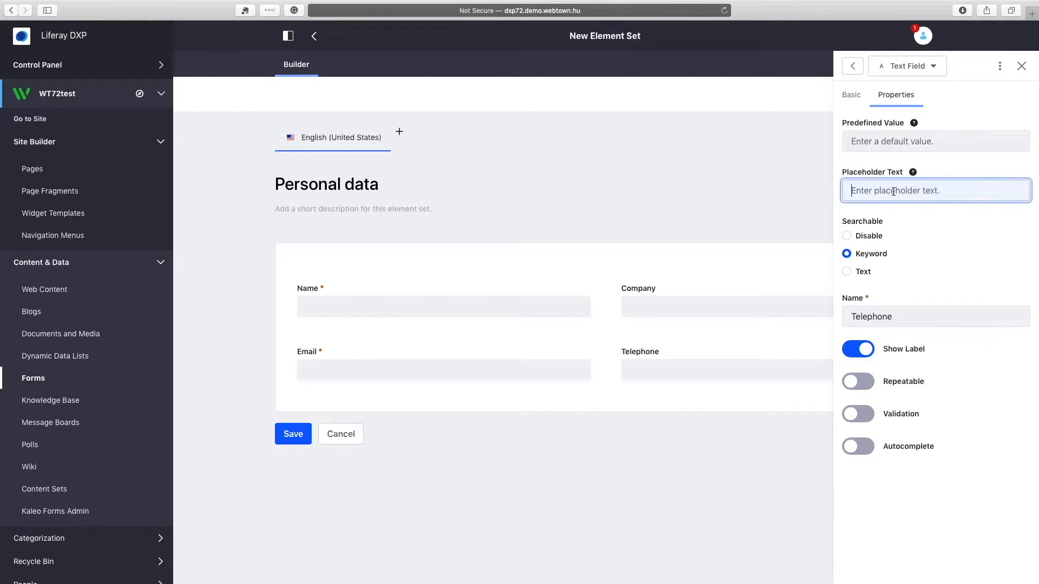
{"action": "key", "text": "super+v"}
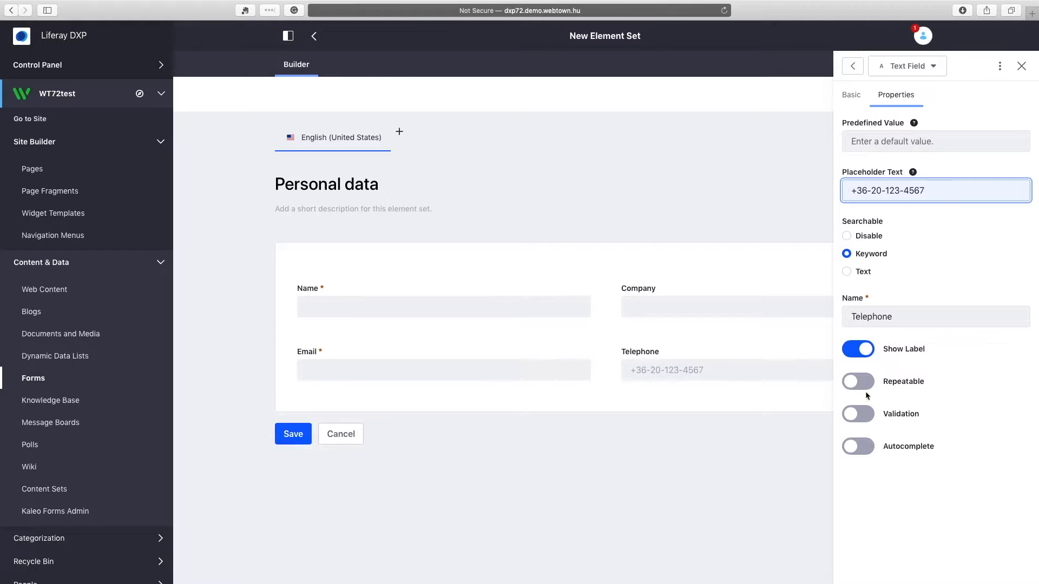
Validate Telephone against the pattern [+][0-9]*[-]*[0-9]*[-]*[0-9]*[-]*[0-9]*.
{"action": "left_click", "coordinate": [865, 415]}
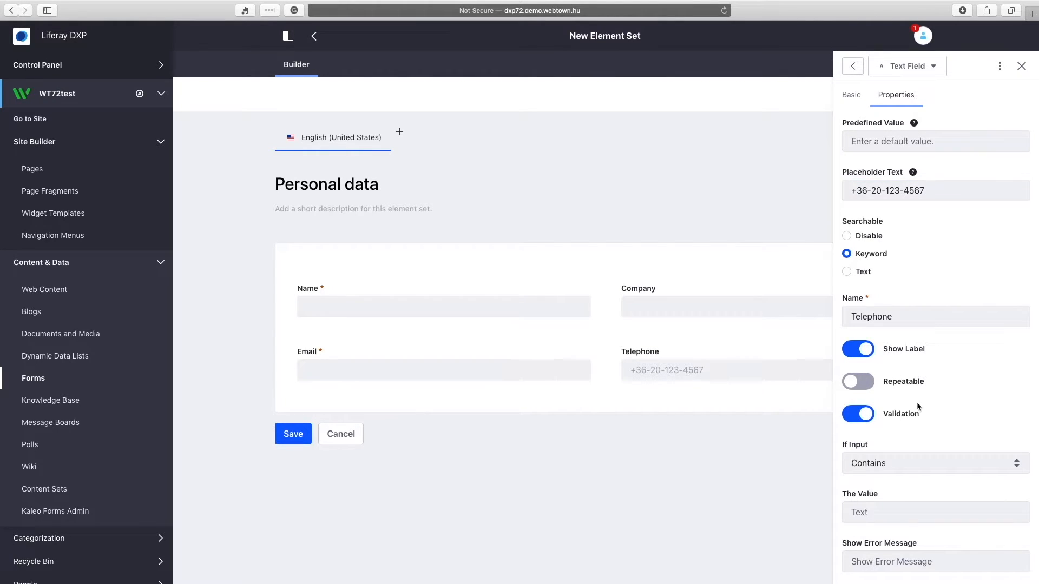
{"action": "scroll", "coordinate": [978, 391], "scroll_direction": "down", "scroll_amount": 2}
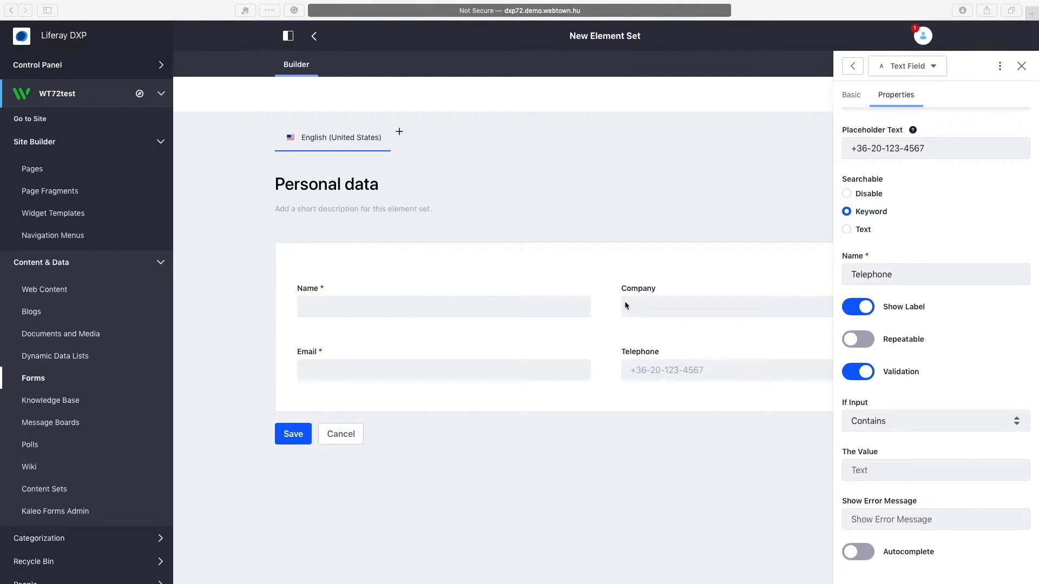
{"action": "left_click", "coordinate": [903, 425]}
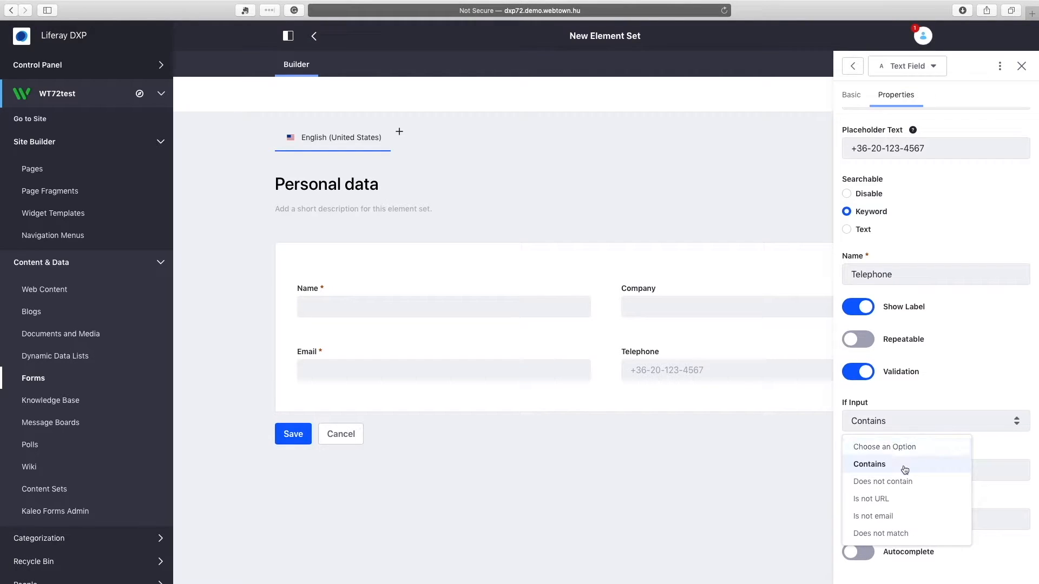
{"action": "left_click", "coordinate": [899, 534]}
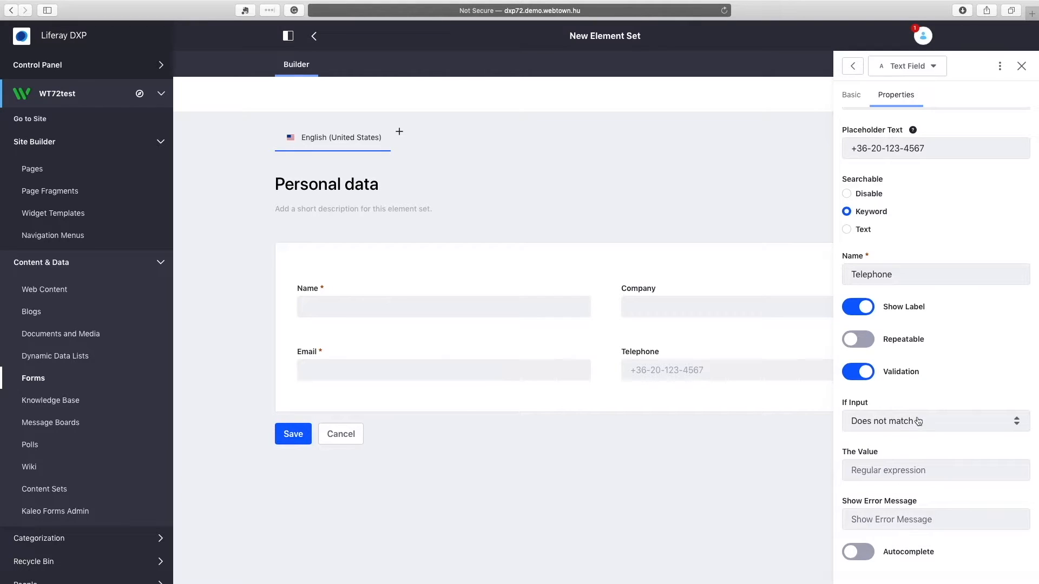
{"action": "left_click", "coordinate": [898, 471]}
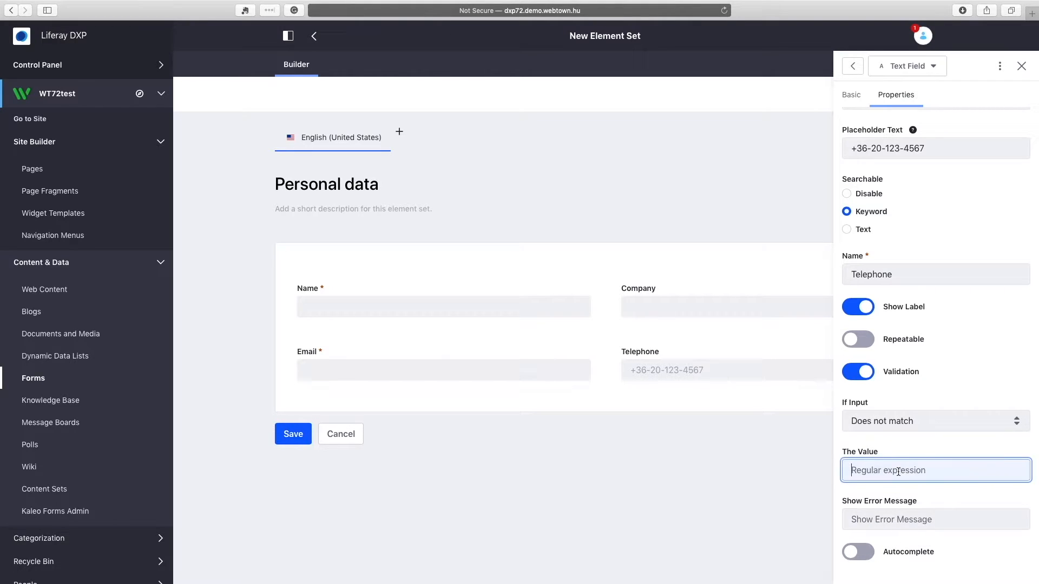
{"action": "type", "text": "[+][0-9]*[-]*[0-9]*[-]*[0-9]*[-]*[0-9]*"}
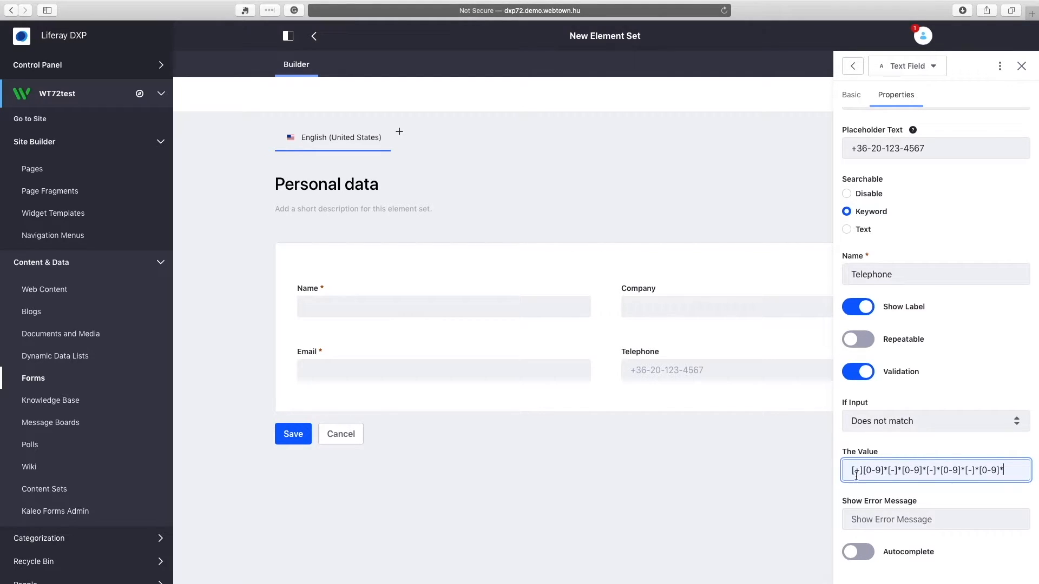
{"action": "left_click", "coordinate": [661, 456]}
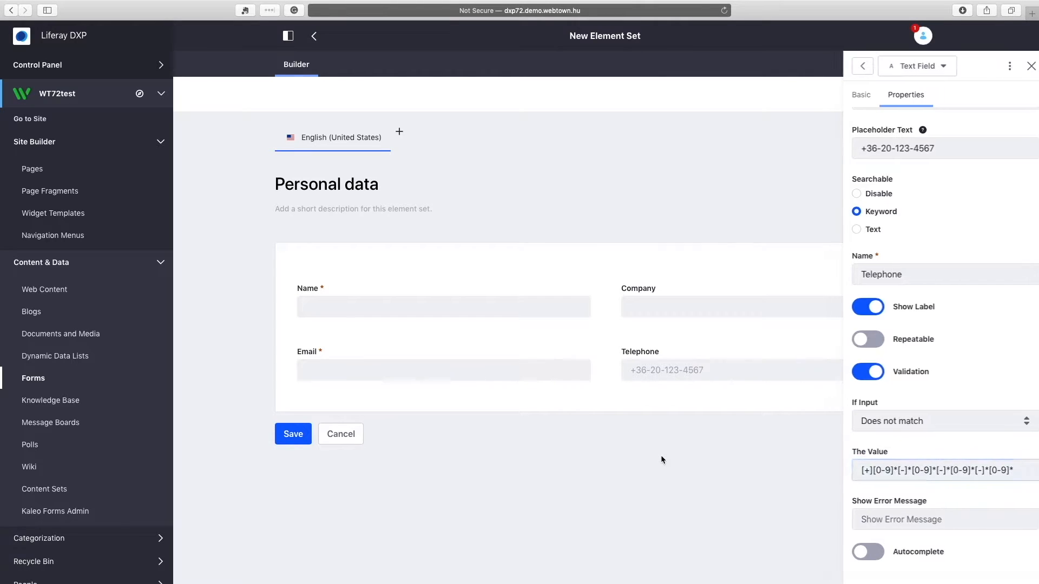
Save the Personal data element set and start a new form titled 'Liferay Roadshow 2019'.
{"action": "left_click", "coordinate": [313, 36]}
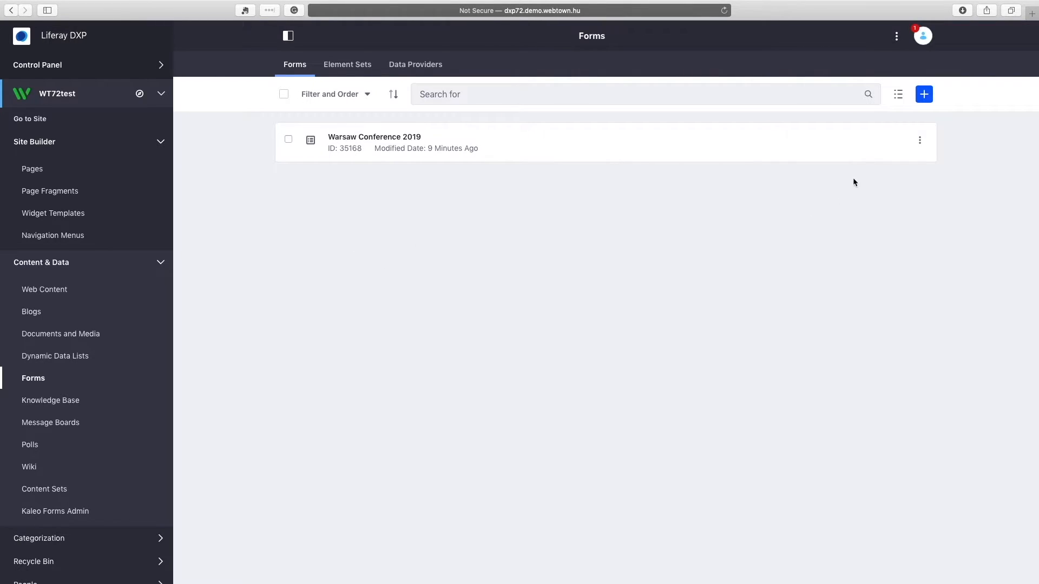
{"action": "left_click", "coordinate": [925, 98]}
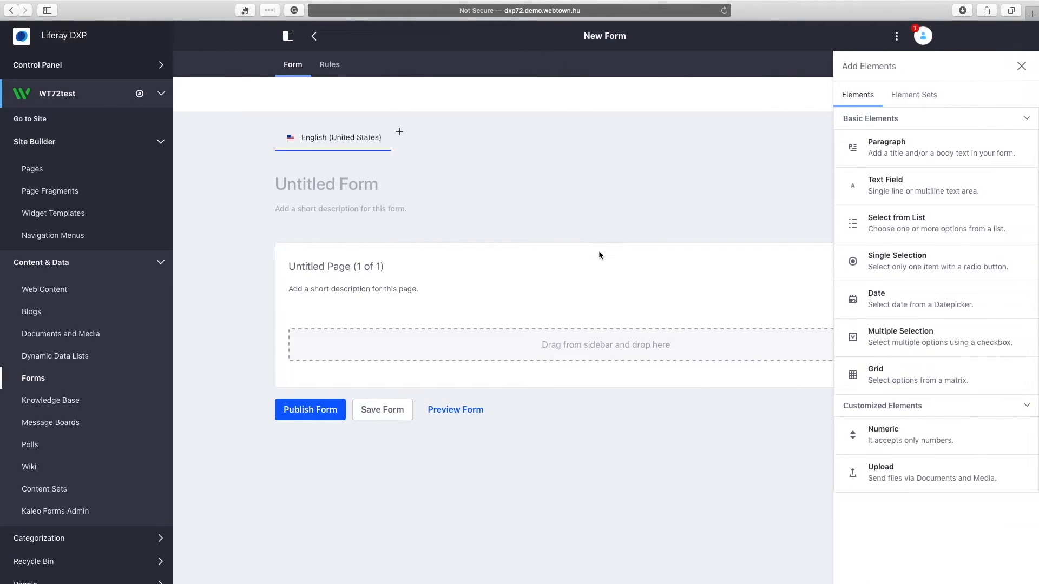
{"action": "left_click", "coordinate": [312, 186]}
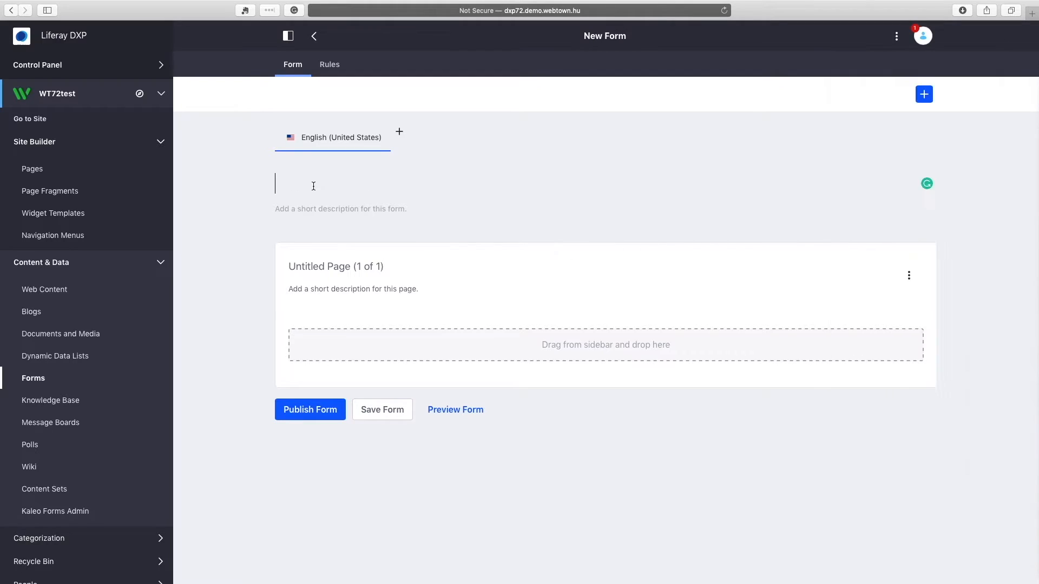
{"action": "type", "text": "Liferay Roadshow 2019"}
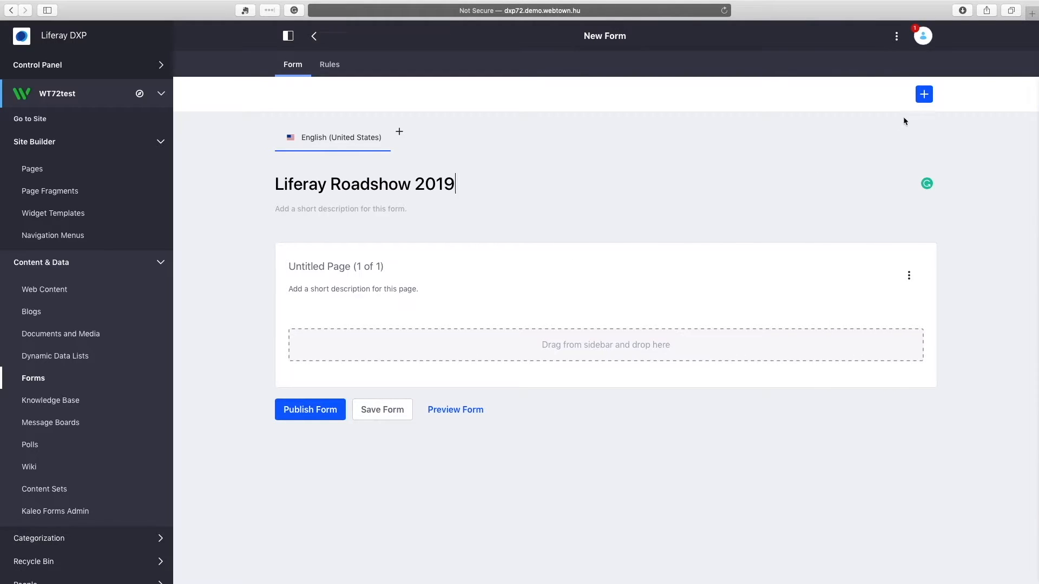
{"action": "left_click", "coordinate": [924, 94]}
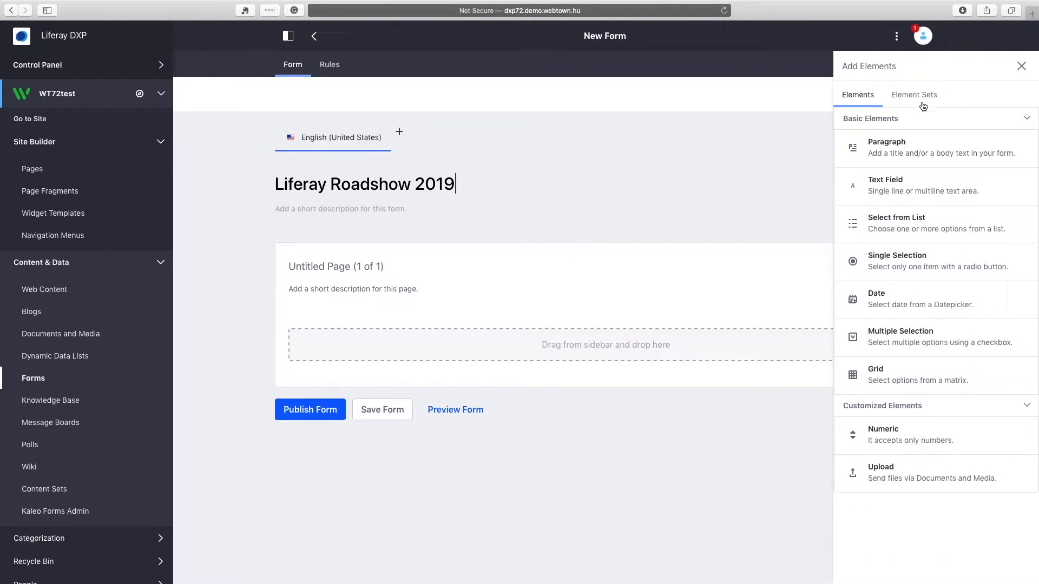
Insert the Personal data element set and set Telephone's error message to 'Invalid phone number'.
{"action": "left_click", "coordinate": [914, 98]}
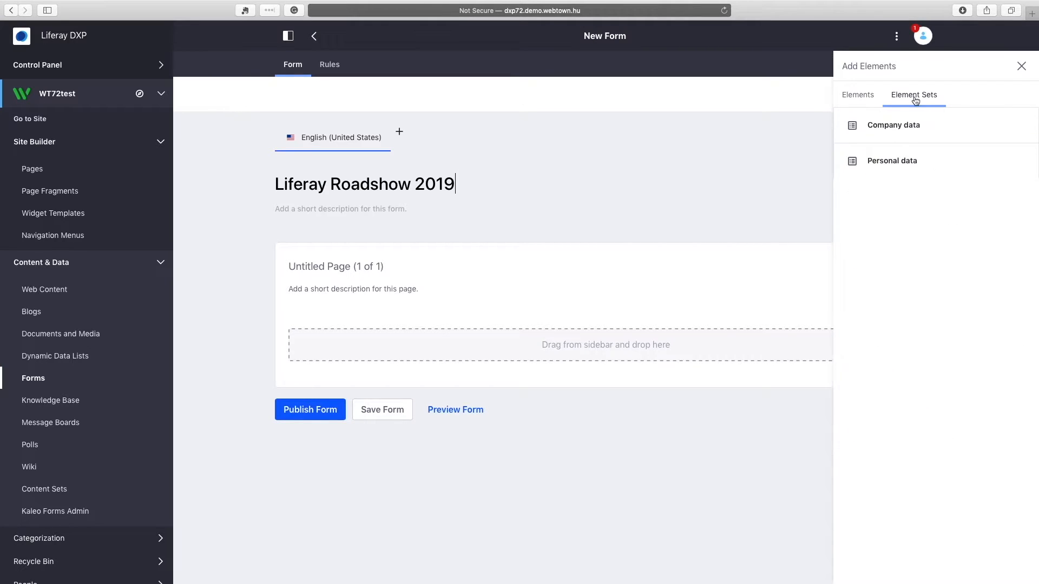
{"action": "left_click_drag", "start_coordinate": [905, 164], "coordinate": [584, 354]}
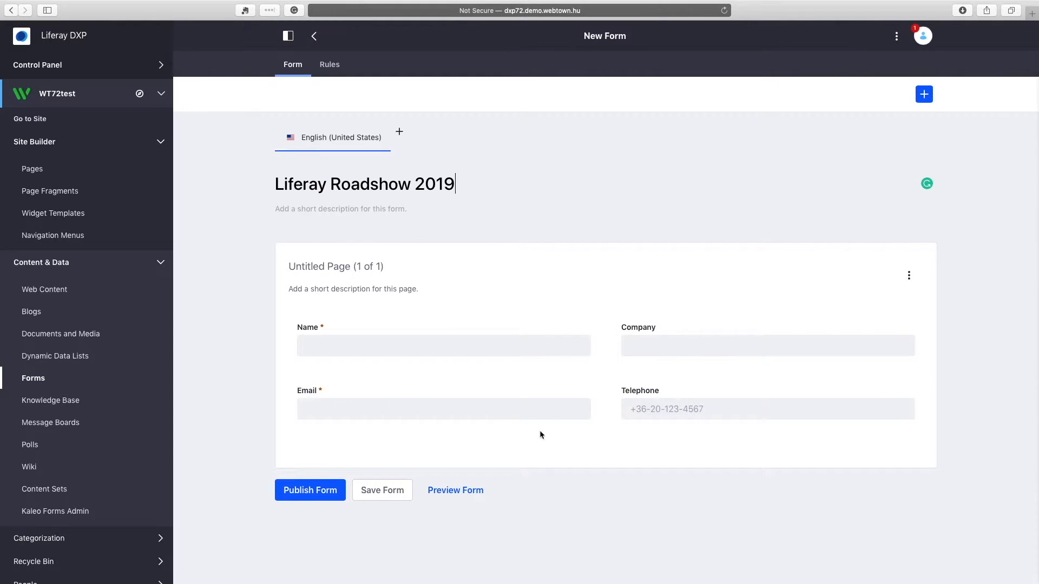
{"action": "left_click", "coordinate": [716, 412]}
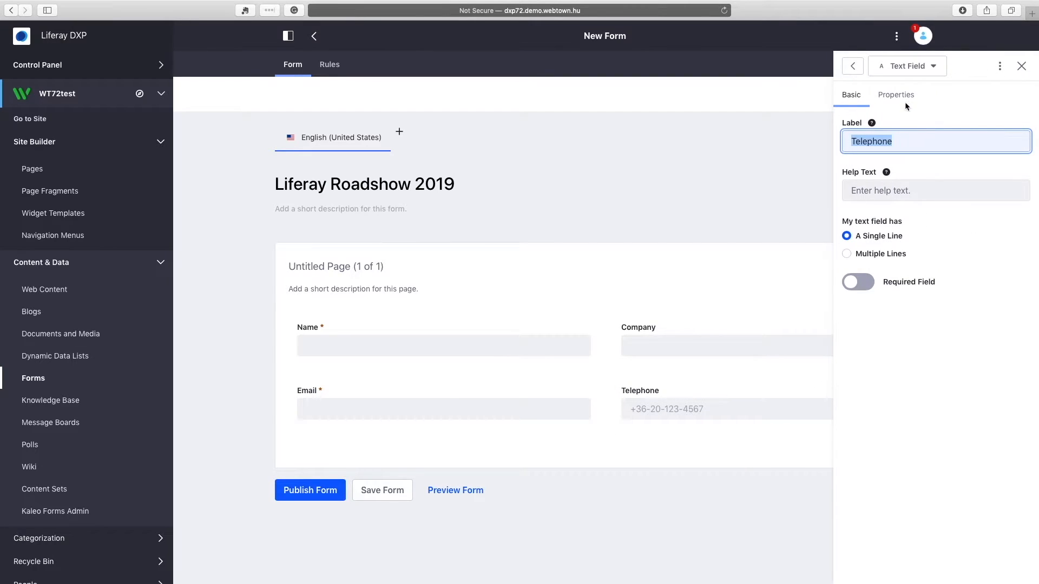
{"action": "left_click", "coordinate": [905, 101]}
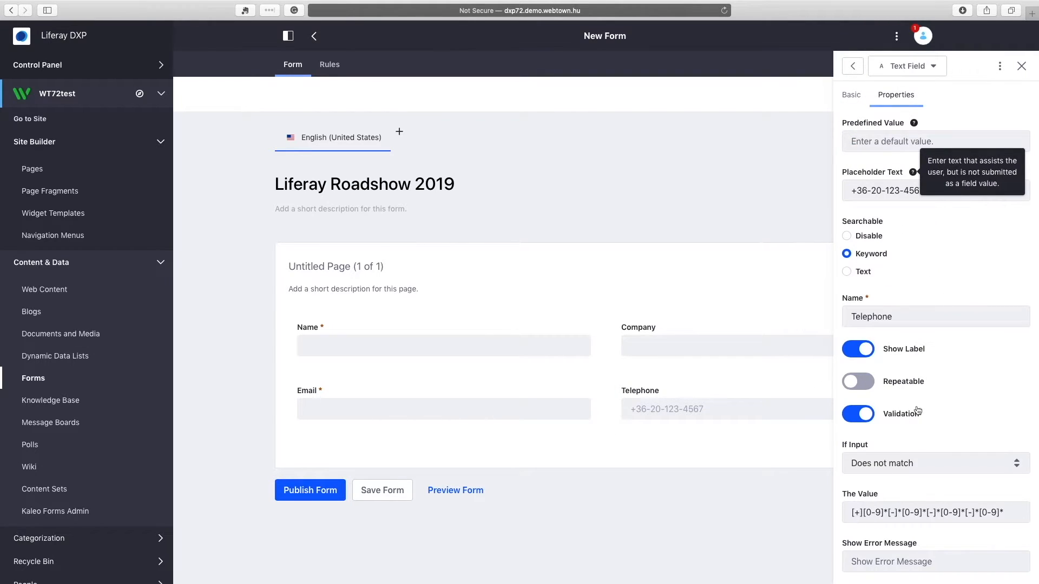
{"action": "left_click", "coordinate": [852, 66]}
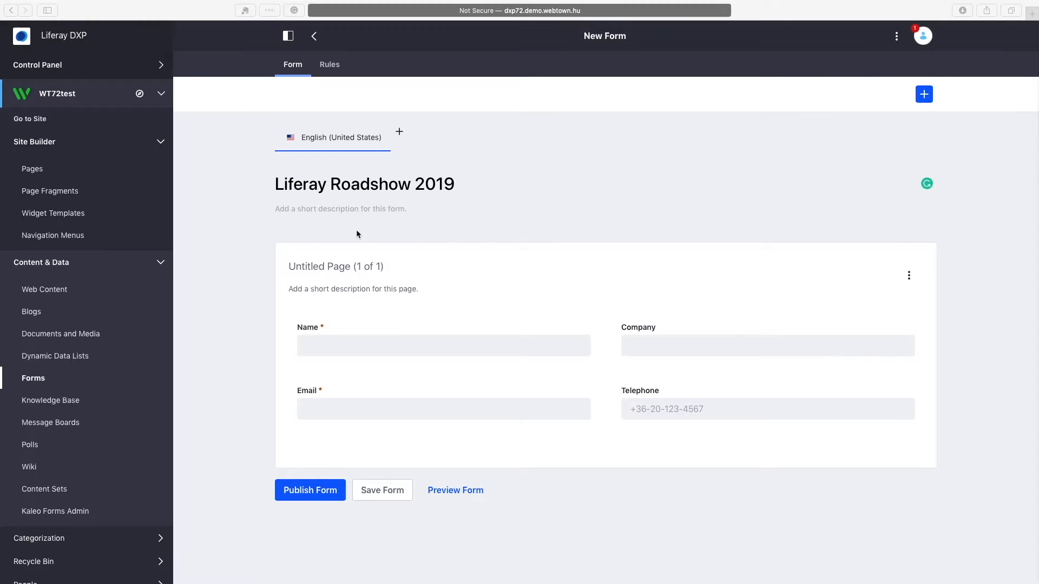
{"action": "left_click", "coordinate": [670, 410]}
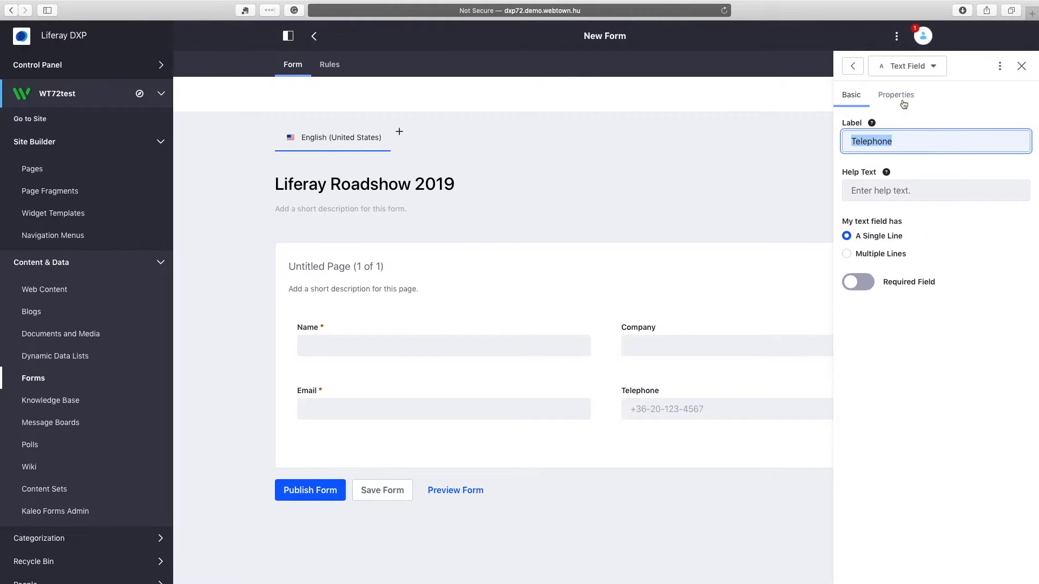
{"action": "left_click", "coordinate": [902, 101]}
{"action": "scroll", "coordinate": [931, 346], "scroll_direction": "down", "scroll_amount": 2}
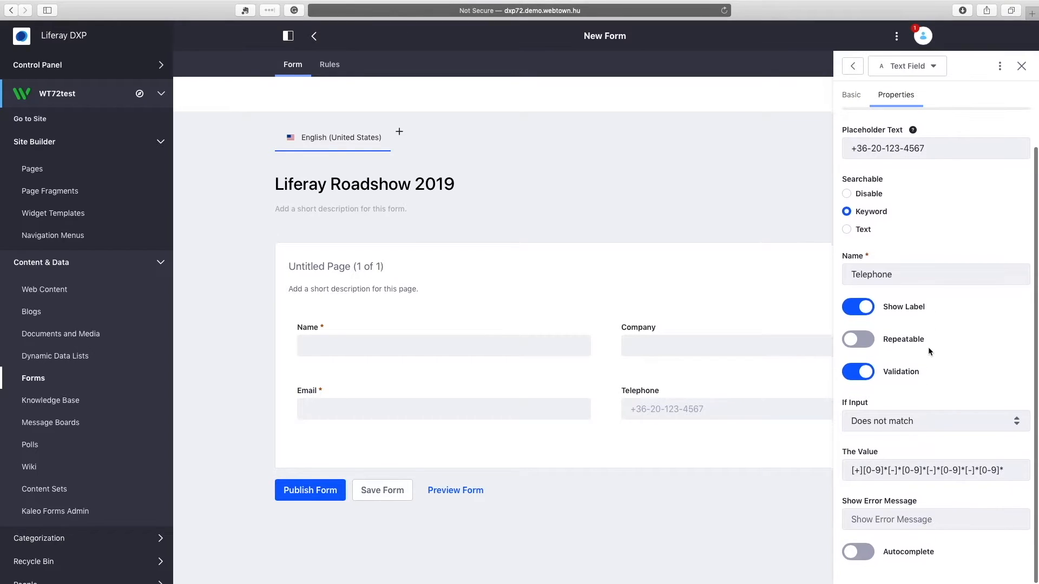
{"action": "left_click", "coordinate": [945, 521]}
{"action": "type", "text": "Invalid phone number"}
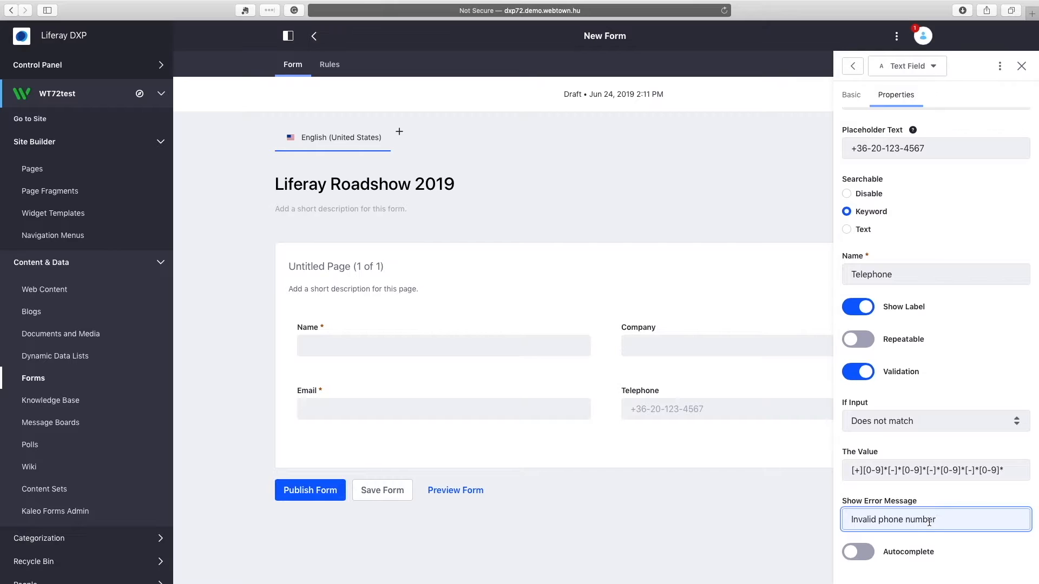
{"action": "left_click", "coordinate": [717, 522]}
Add an unlabelled Multiple Selection switcher asking about joining the post-event networking session.
{"action": "left_click", "coordinate": [924, 95]}
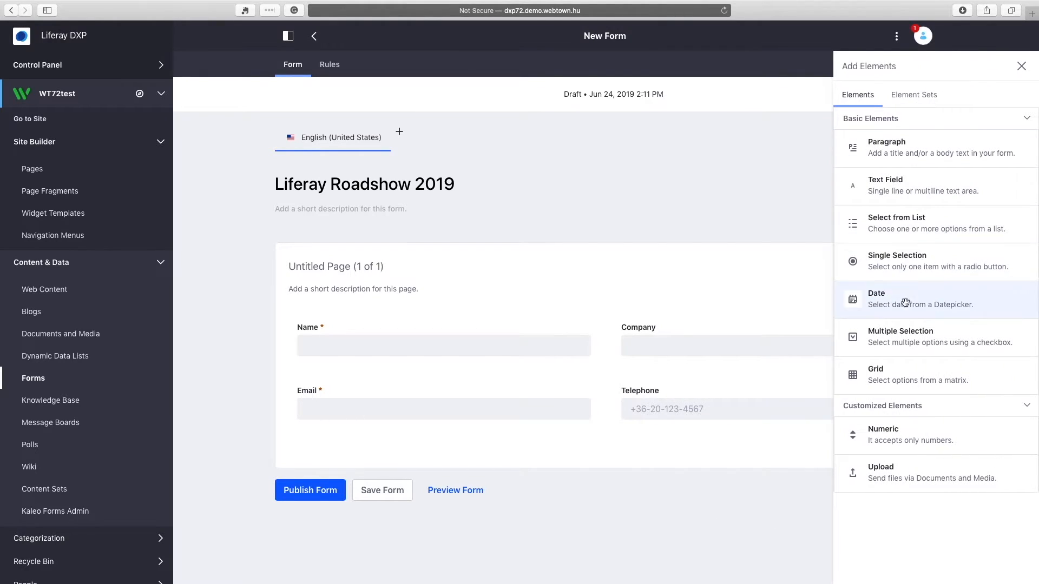
{"action": "left_click_drag", "start_coordinate": [908, 336], "coordinate": [420, 442]}
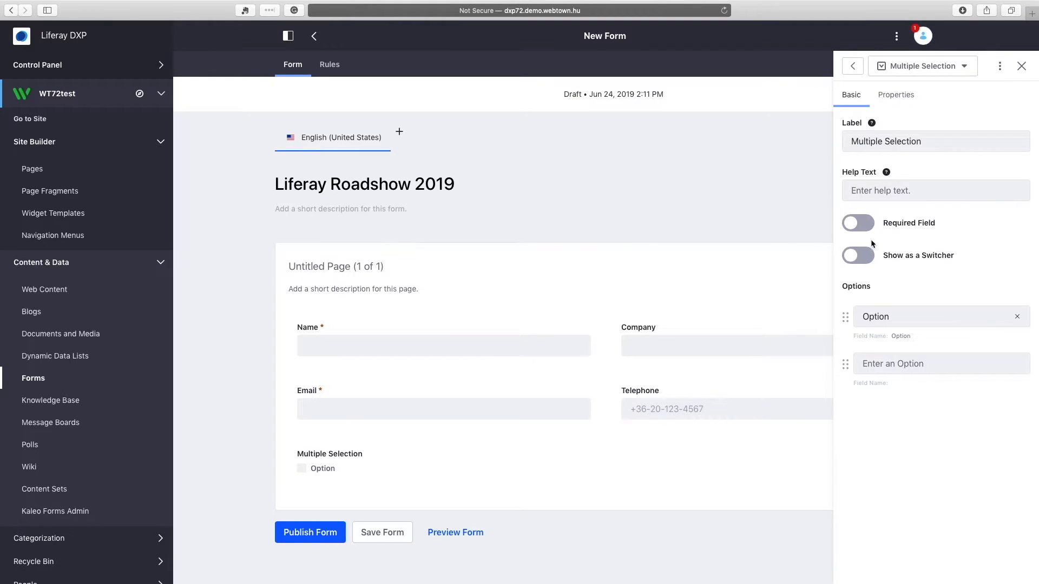
{"action": "left_click", "coordinate": [907, 319]}
{"action": "key", "text": "super+v"}
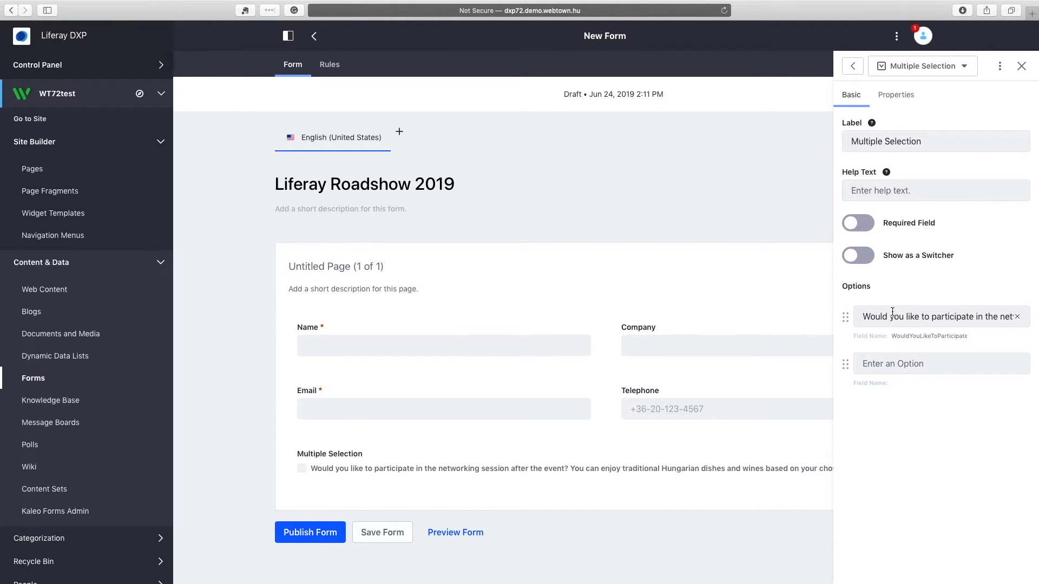
{"action": "left_click", "coordinate": [864, 257]}
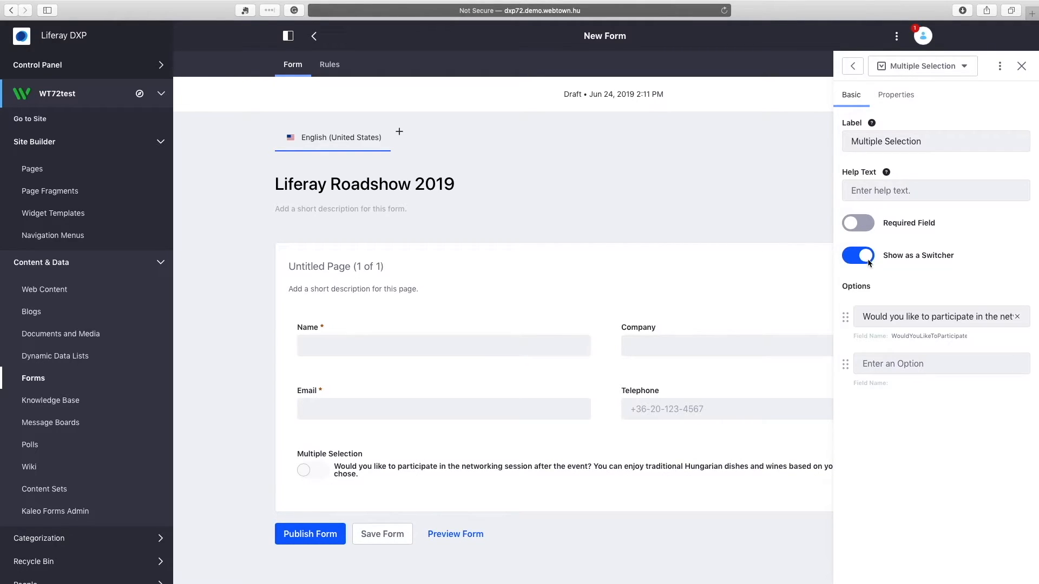
{"action": "left_click", "coordinate": [899, 98]}
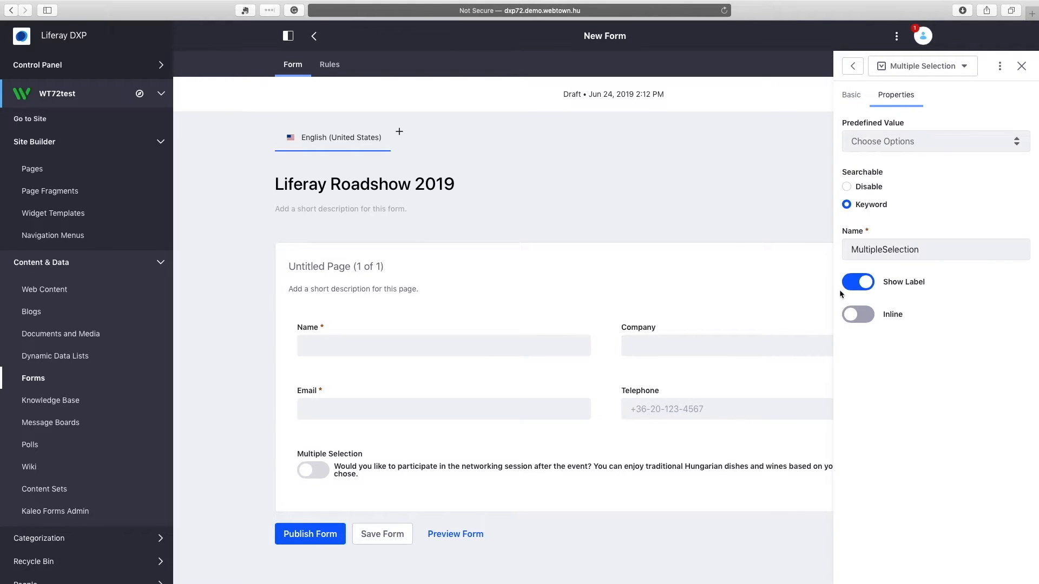
{"action": "left_click", "coordinate": [860, 286]}
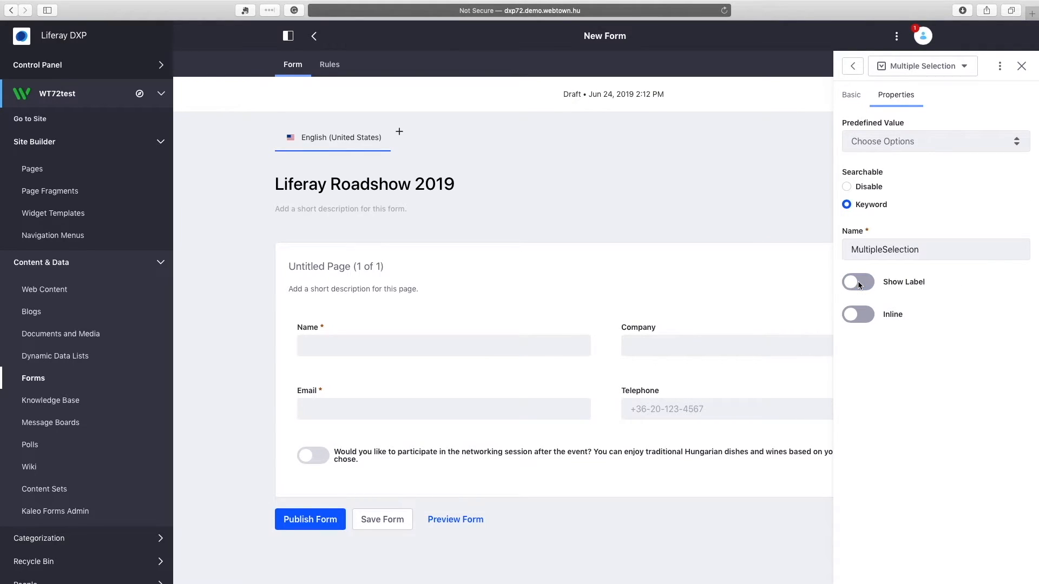
{"action": "left_click", "coordinate": [807, 177]}
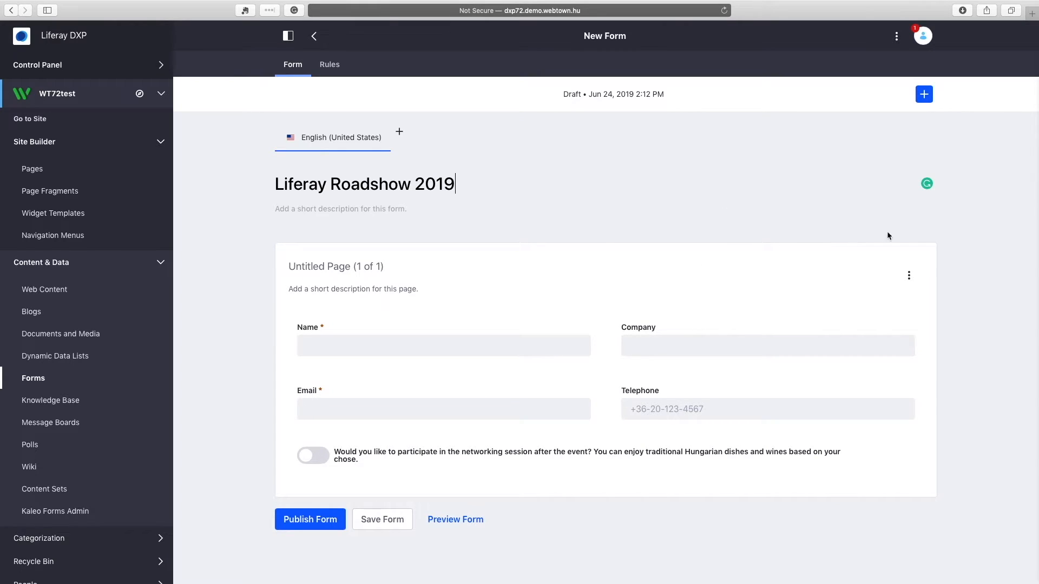
Add a second page with a Grid field labelled with the food allergy question.
{"action": "left_click", "coordinate": [909, 276]}
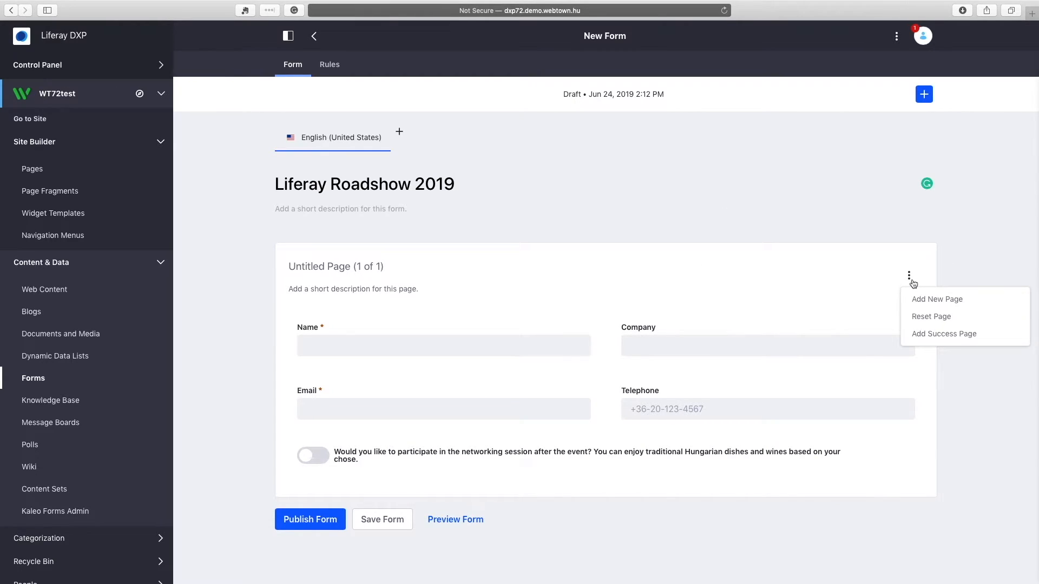
{"action": "left_click", "coordinate": [942, 302]}
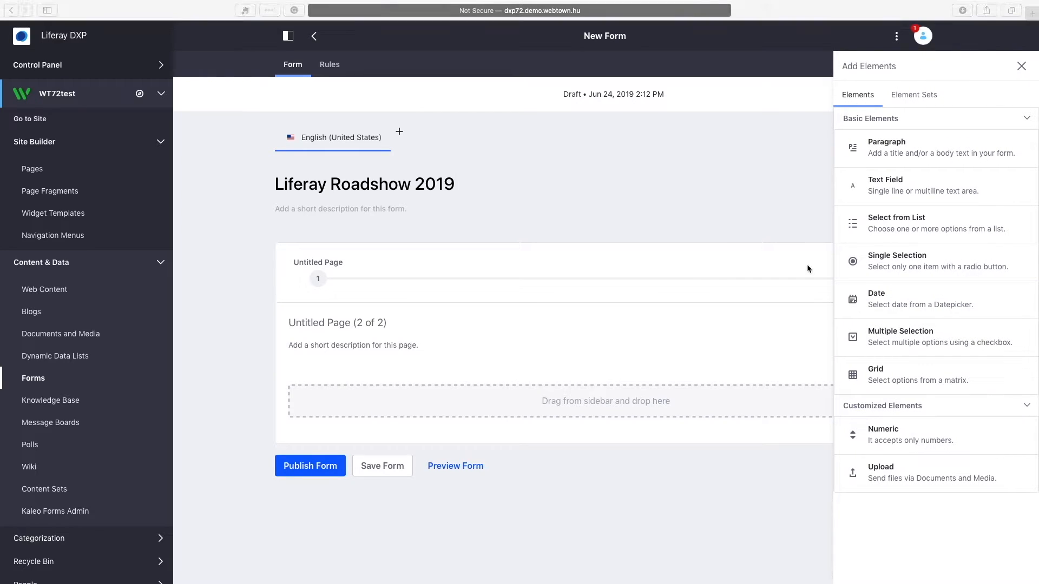
{"action": "left_click_drag", "start_coordinate": [920, 375], "coordinate": [661, 402]}
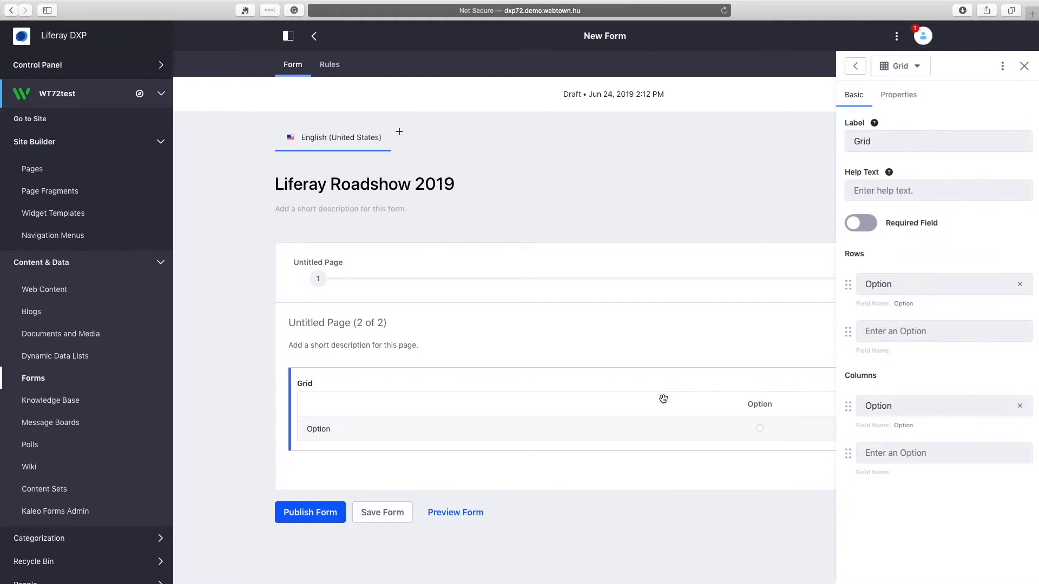
{"action": "left_click", "coordinate": [896, 142]}
{"action": "type", "text": "Do you have a food allergy to any of the following ingredients? Please, those may cause an allergic reaction to you."}
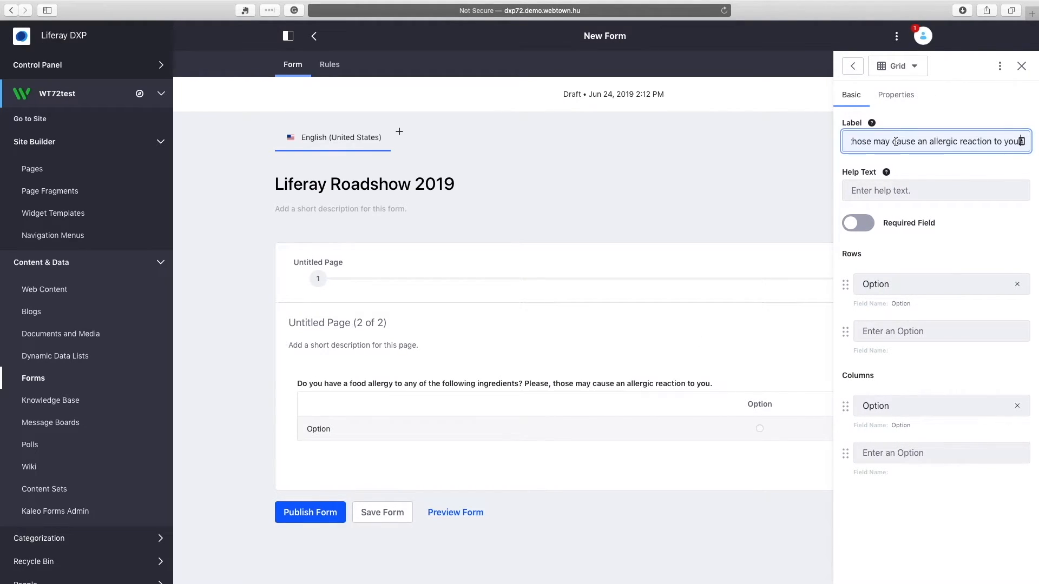
{"action": "key", "text": "super+Tab"}
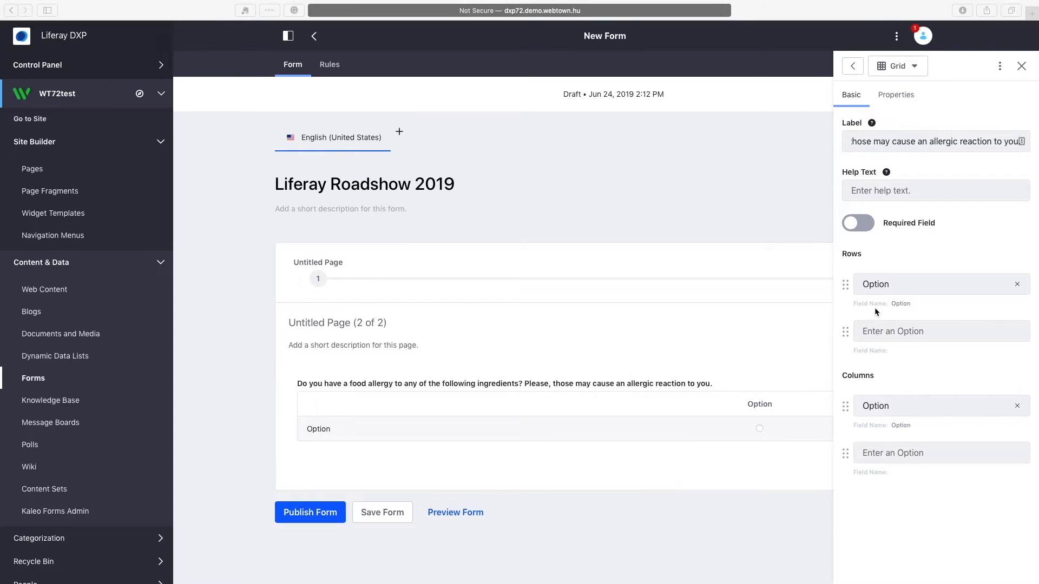
{"action": "key", "text": "super+Tab"}
Fill the grid rows with milk protein (casein), egg, hazelut and columns Yes and No.
{"action": "left_click", "coordinate": [890, 285]}
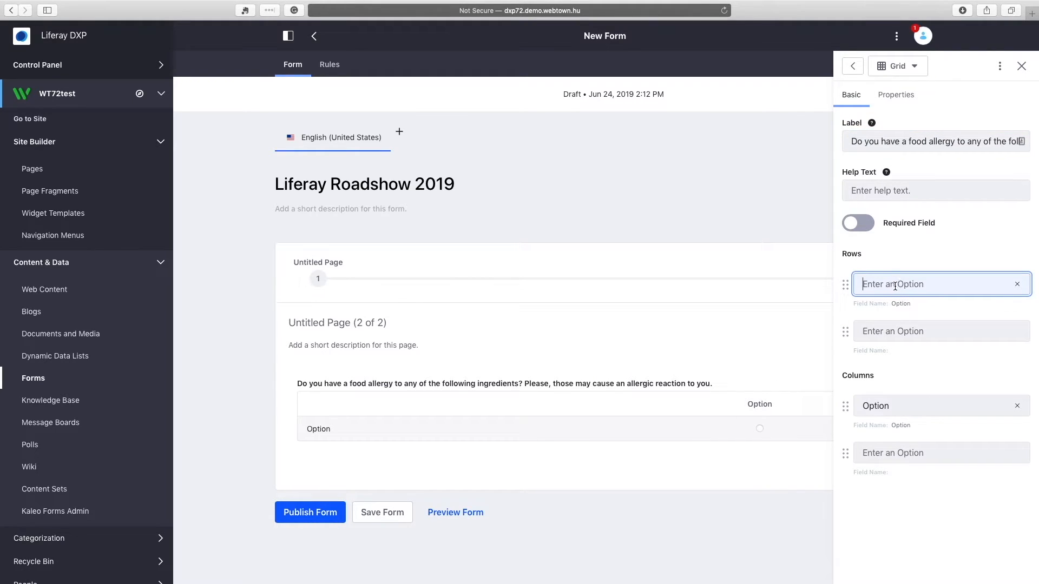
{"action": "type", "text": "milk protein (casein)"}
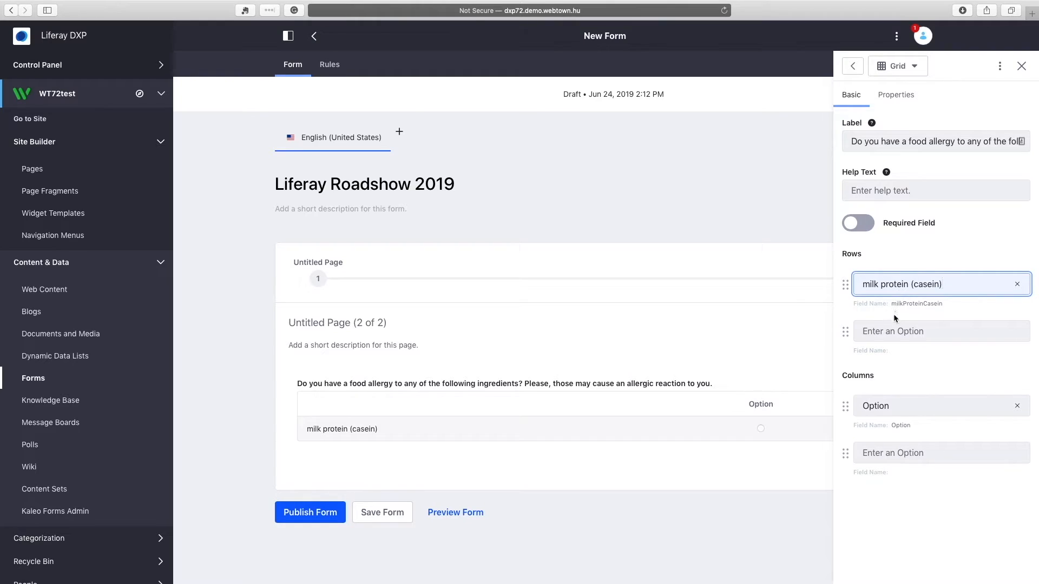
{"action": "left_click", "coordinate": [886, 329]}
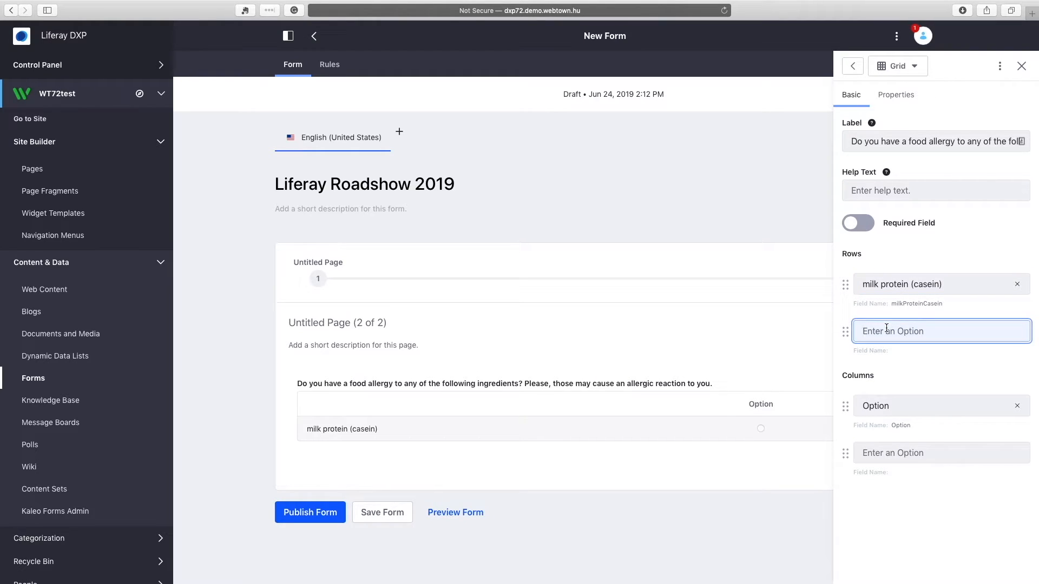
{"action": "type", "text": "egg"}
{"action": "left_click", "coordinate": [888, 377]}
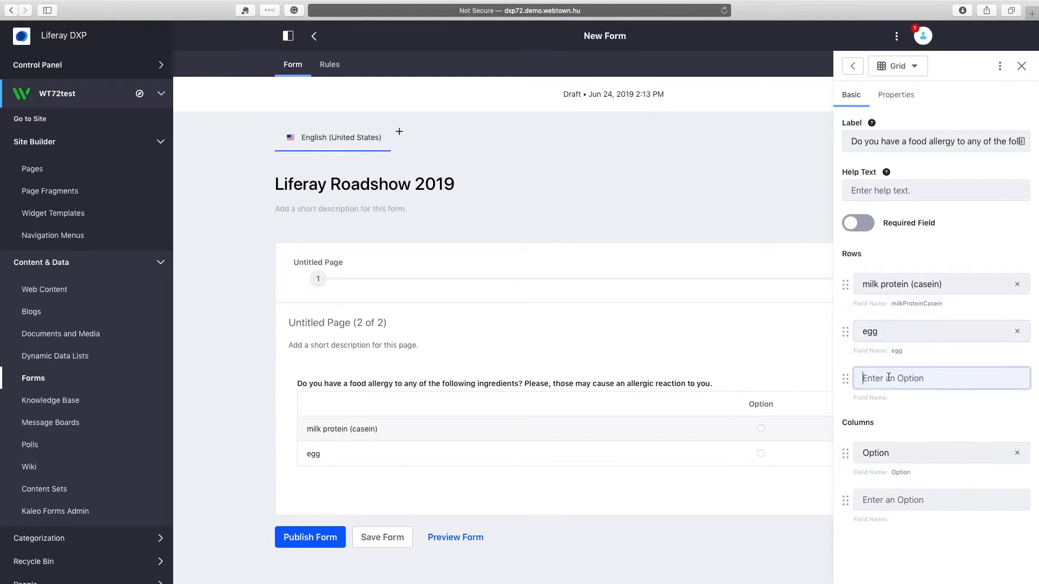
{"action": "type", "text": "hazelut"}
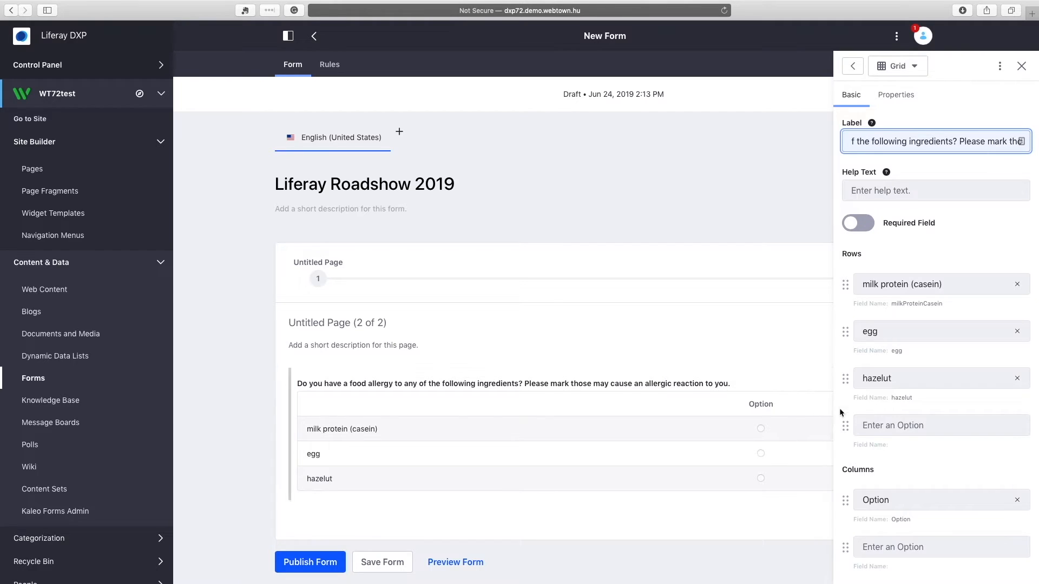
{"action": "scroll", "coordinate": [907, 461], "scroll_direction": "down", "scroll_amount": 1}
{"action": "left_click", "coordinate": [903, 492]}
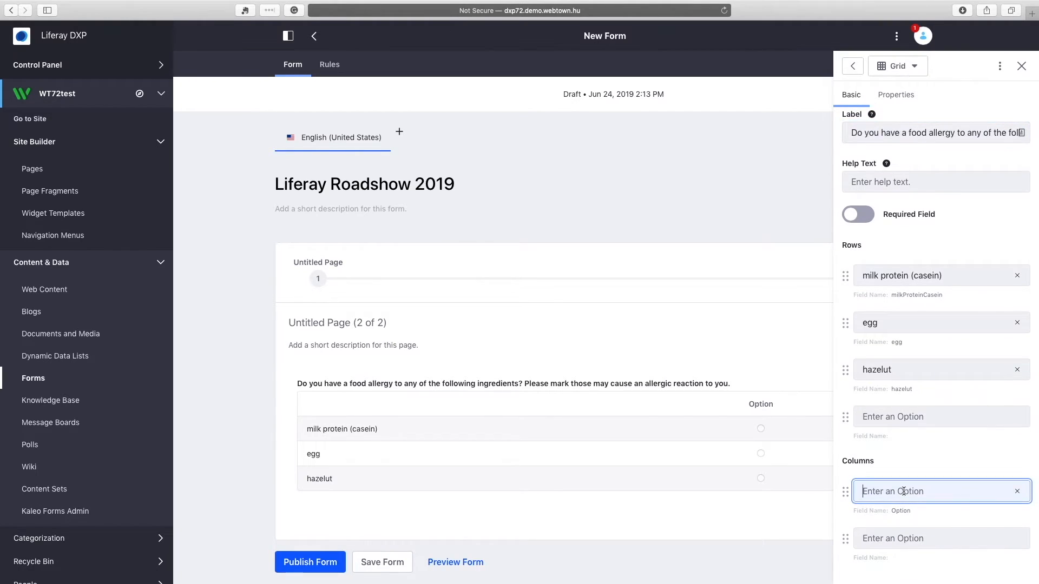
{"action": "type", "text": "Yes"}
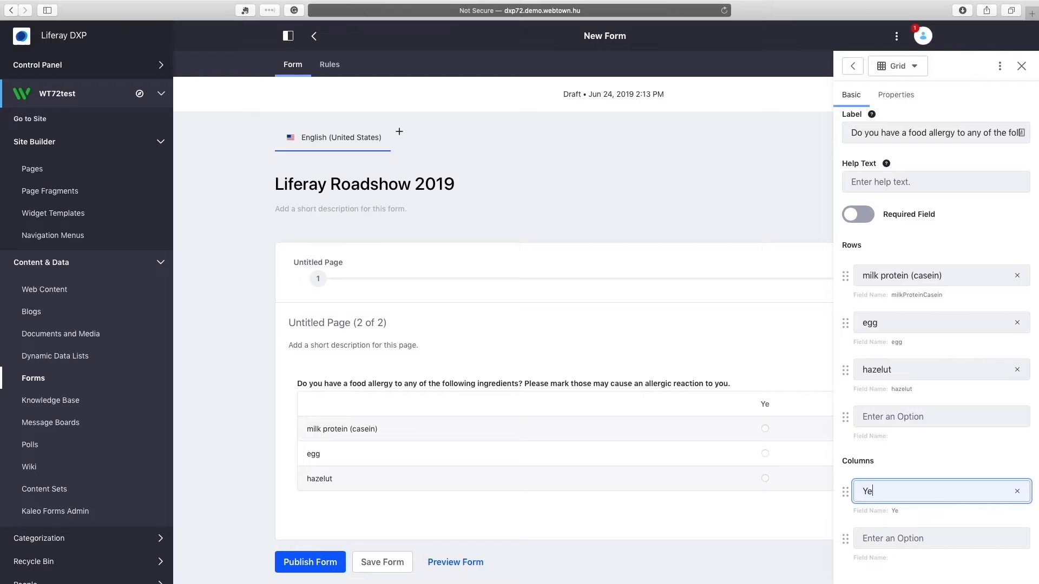
{"action": "left_click", "coordinate": [899, 541]}
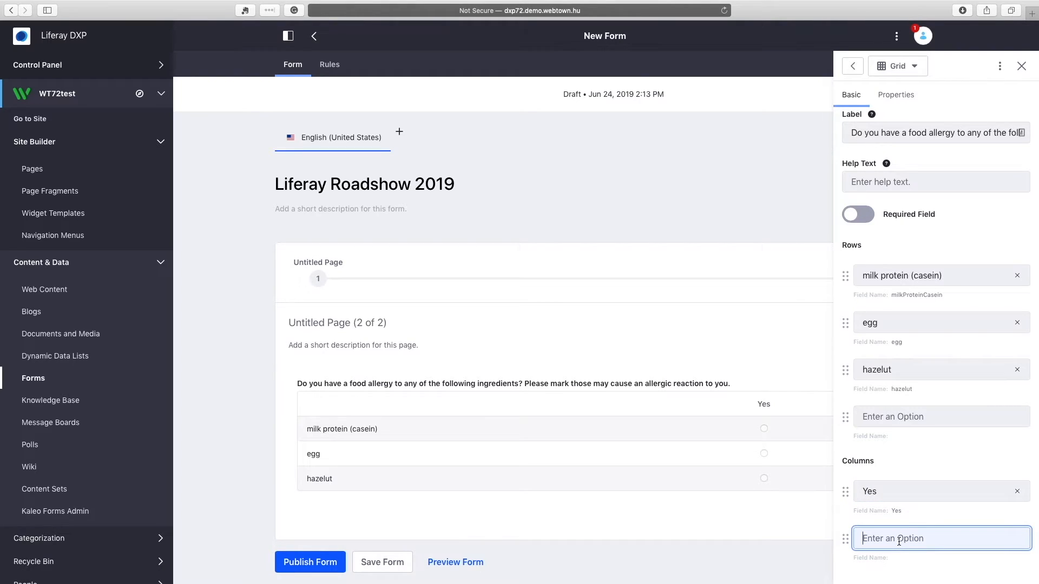
{"action": "type", "text": "No"}
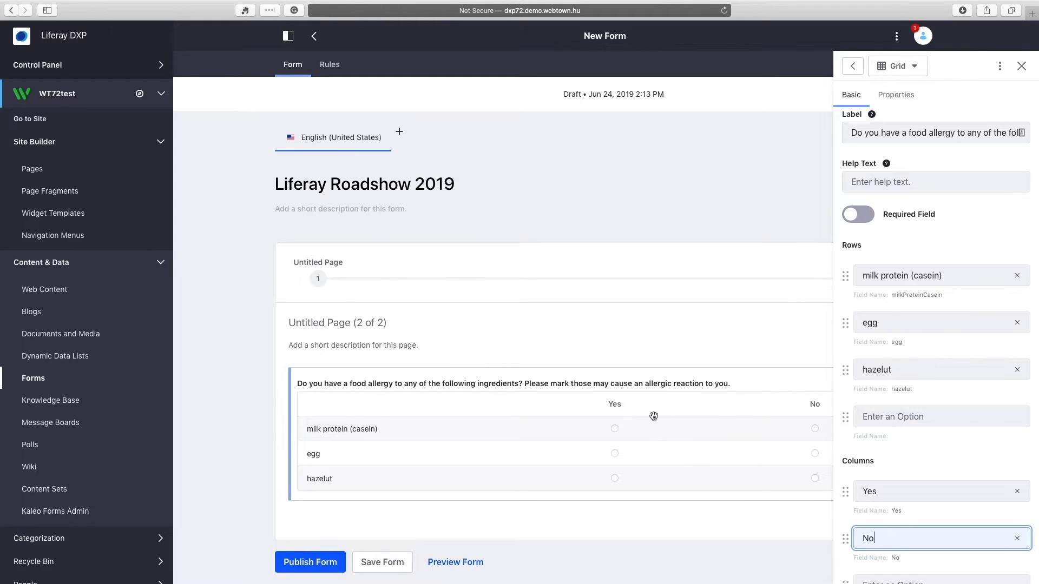
{"action": "left_click", "coordinate": [665, 531]}
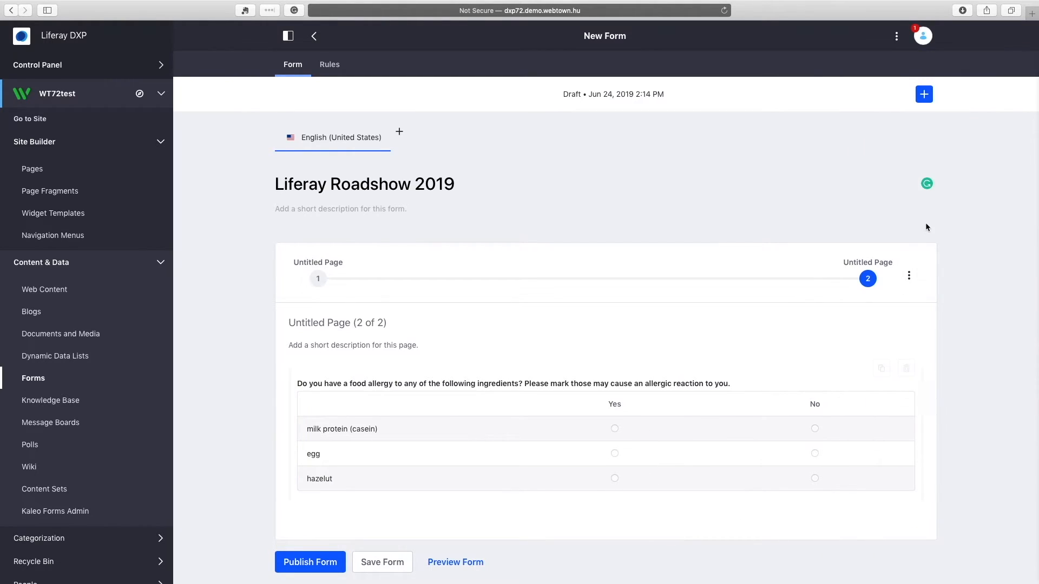
Add a text field labelled 'Other' below the food-allergy grid on page 2.
{"action": "left_click", "coordinate": [924, 95]}
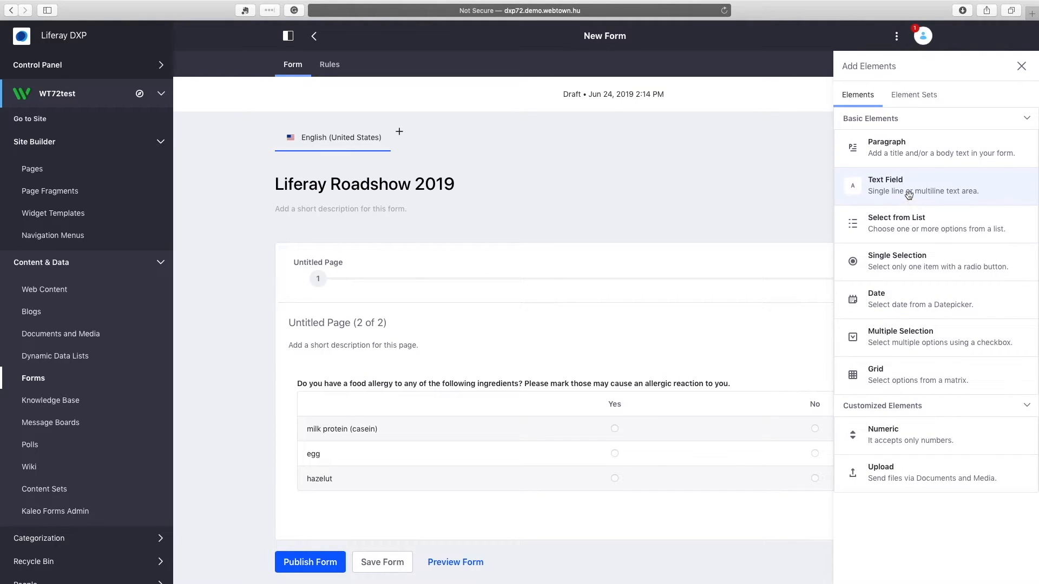
{"action": "left_click_drag", "start_coordinate": [907, 193], "coordinate": [417, 563]}
{"action": "triple_click", "coordinate": [930, 141]}
{"action": "type", "text": "Other"}
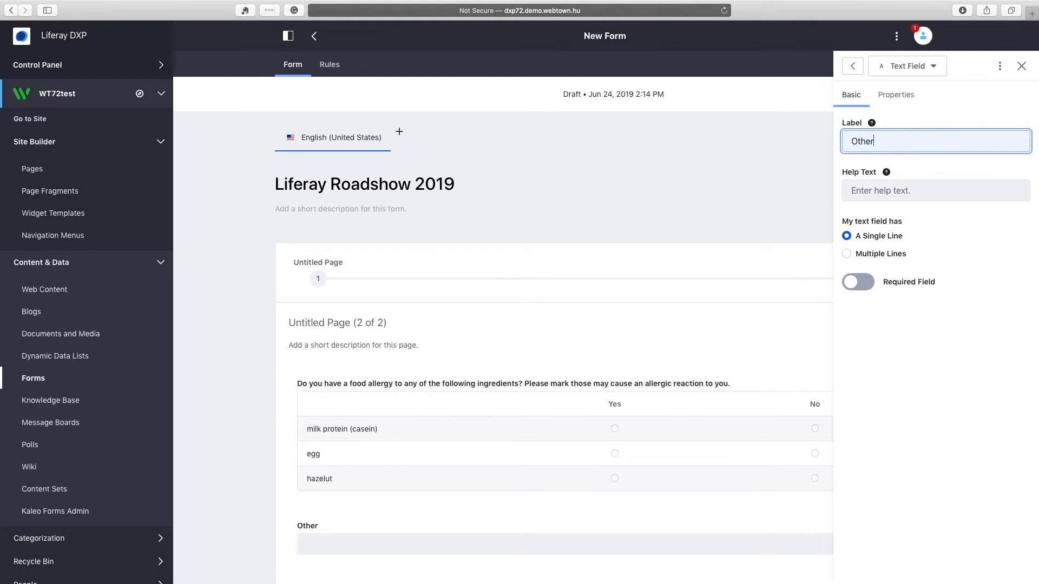
Make the Other field repeatable and resize it to half the page width.
{"action": "left_click", "coordinate": [895, 96]}
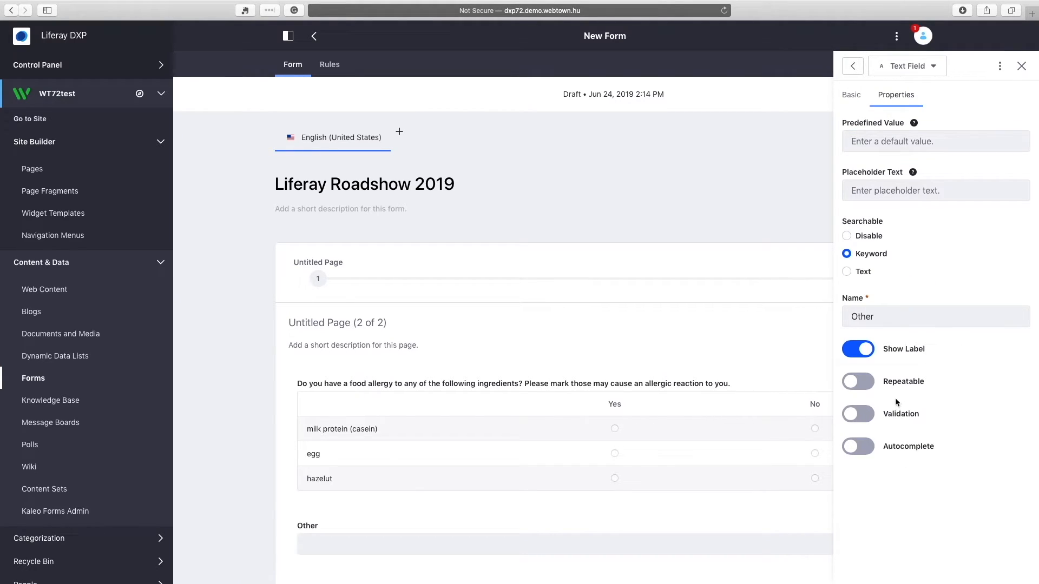
{"action": "left_click", "coordinate": [868, 383]}
{"action": "left_click", "coordinate": [712, 243]}
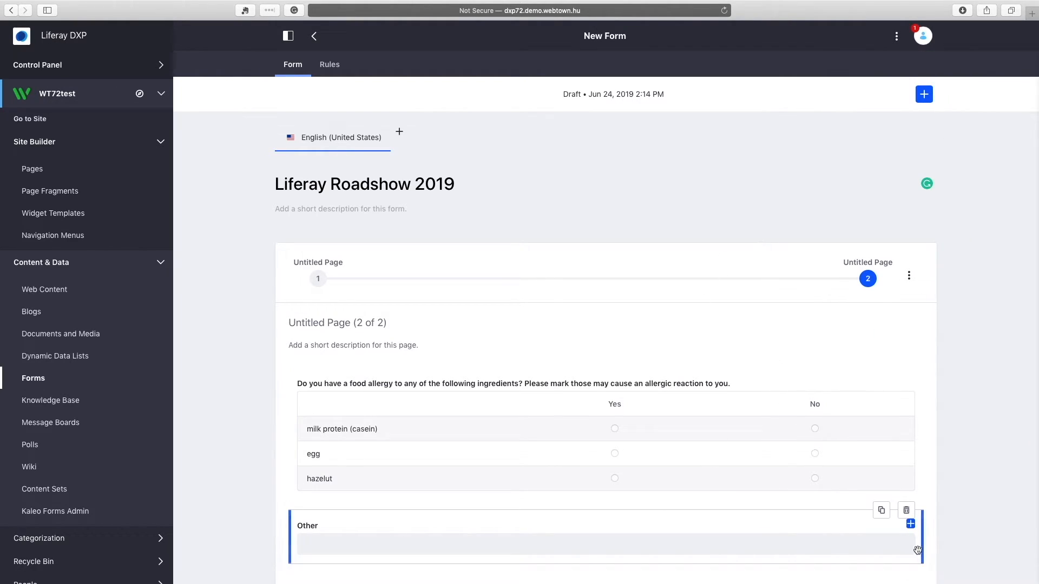
{"action": "left_click_drag", "start_coordinate": [922, 547], "coordinate": [607, 558]}
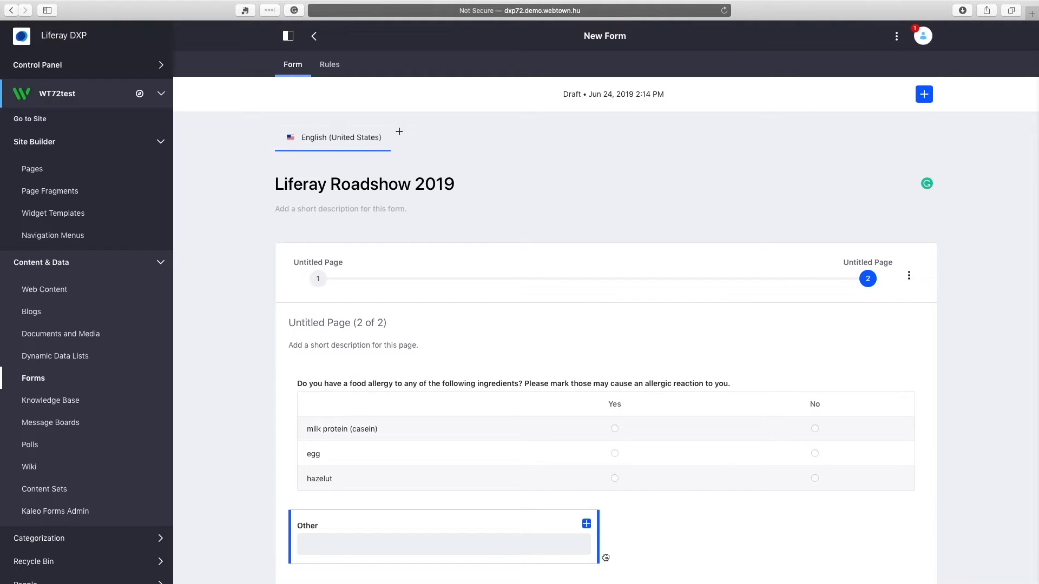
{"action": "scroll", "coordinate": [684, 531], "scroll_direction": "down", "scroll_amount": 2}
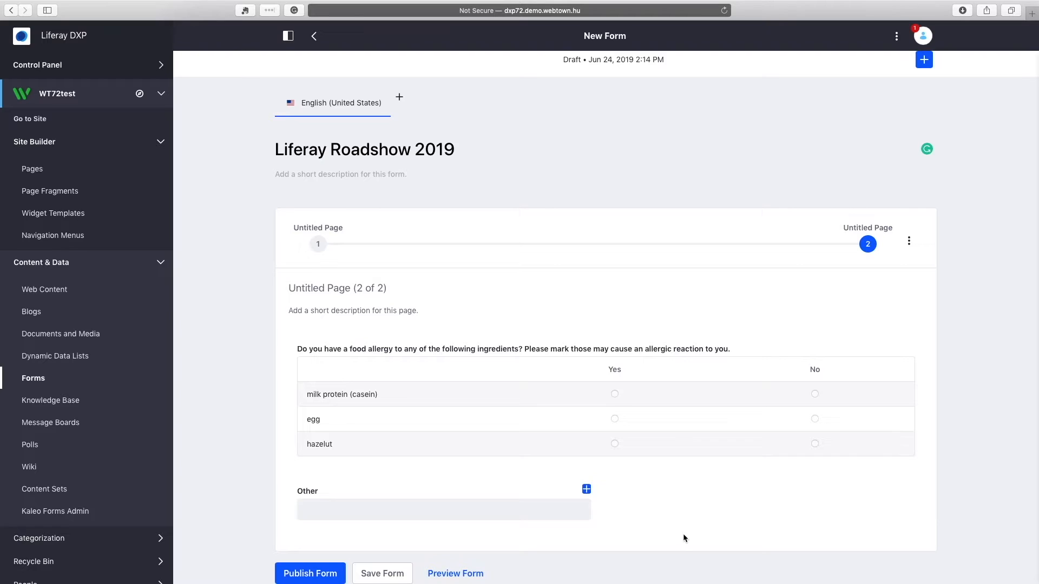
Add a third form page and place a Paragraph block on it.
{"action": "left_click", "coordinate": [910, 242]}
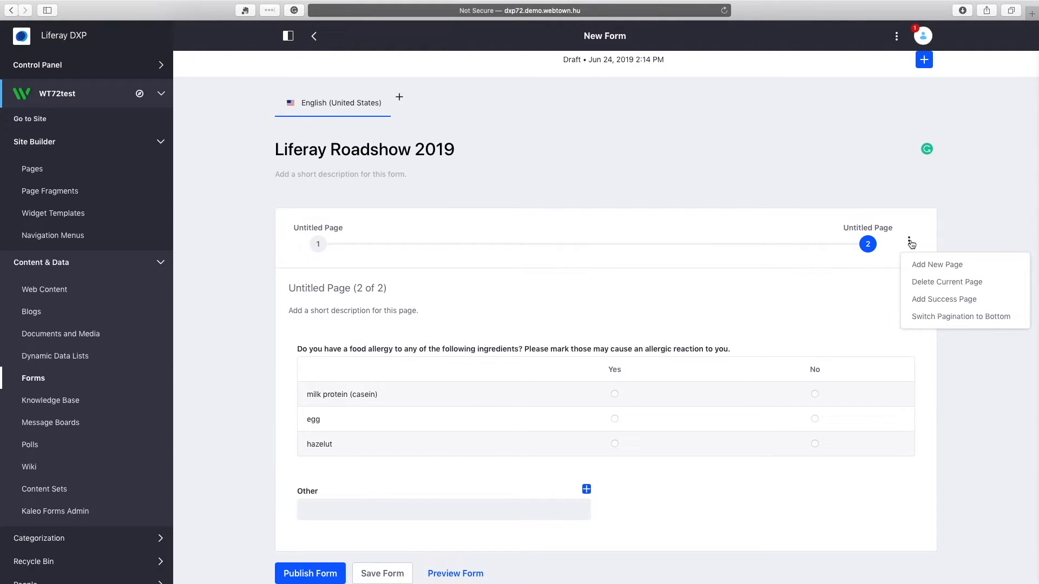
{"action": "left_click", "coordinate": [931, 265]}
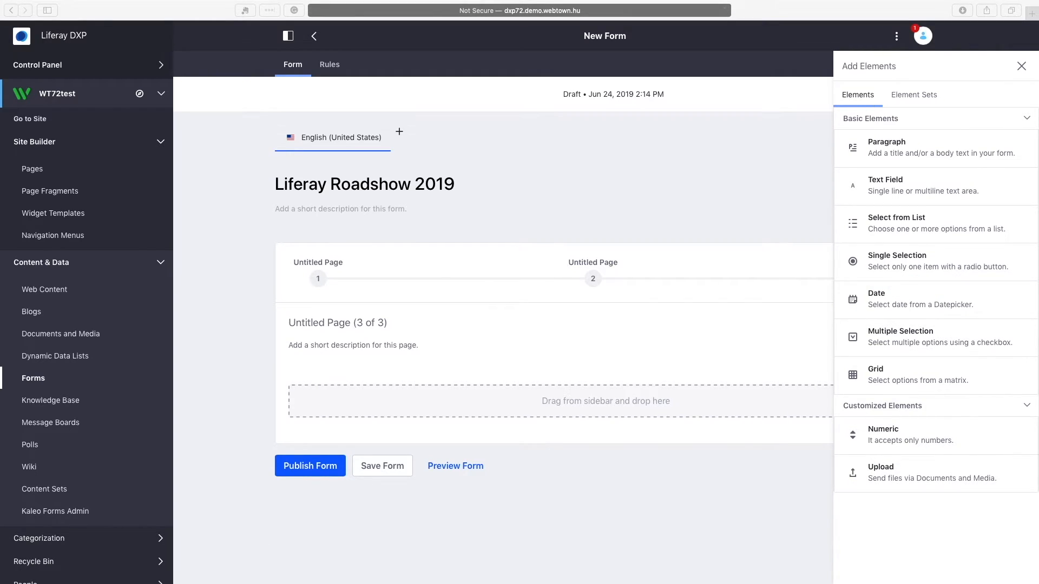
{"action": "left_click_drag", "start_coordinate": [847, 151], "coordinate": [554, 395]}
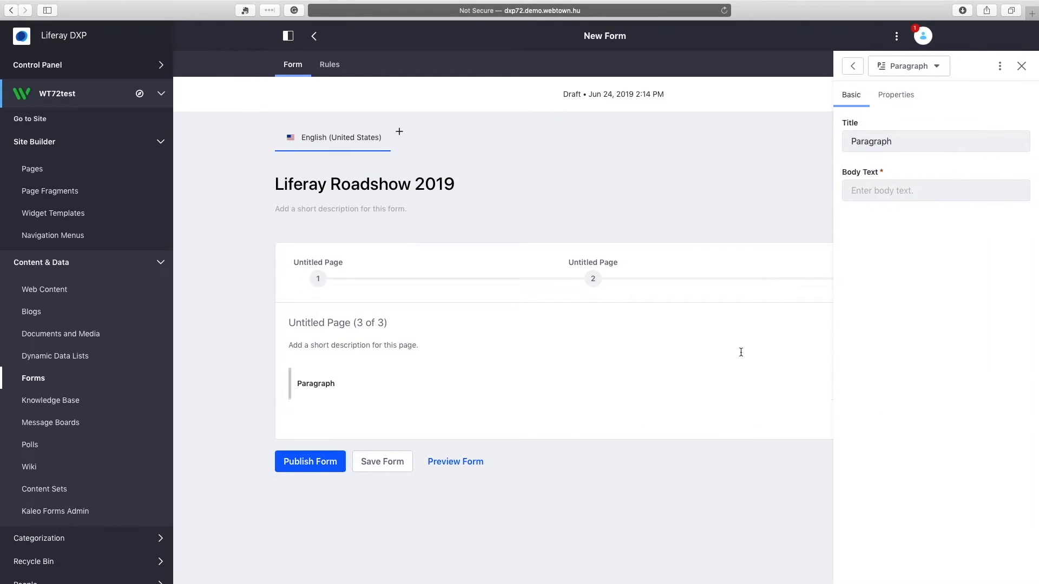
Clear the paragraph's title and paste the 14:00–18:00 event schedule into its body.
{"action": "left_click", "coordinate": [899, 146]}
{"action": "double_click", "coordinate": [902, 143]}
{"action": "key", "text": "BackSpace"}
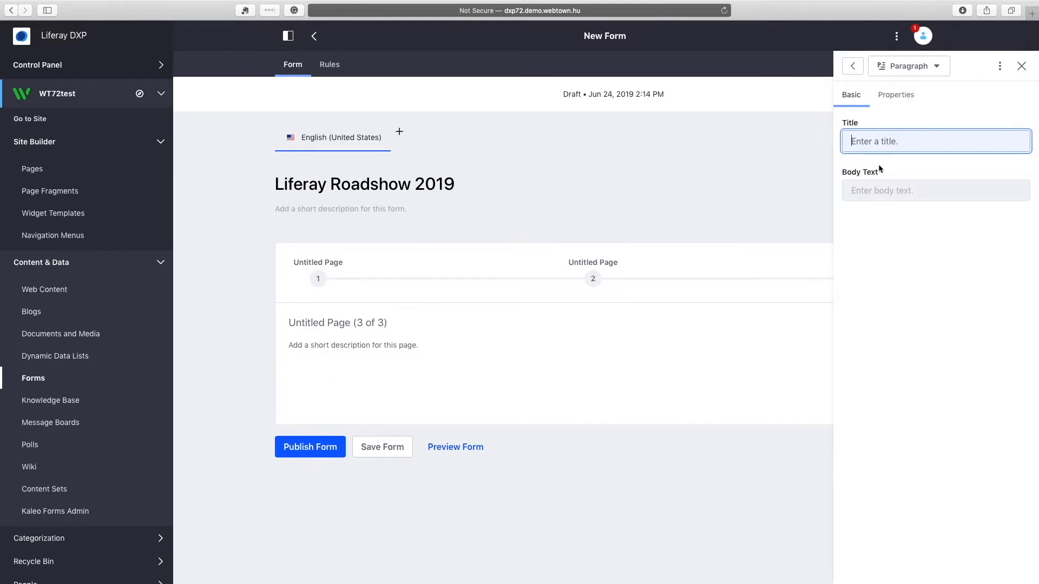
{"action": "left_click", "coordinate": [870, 192]}
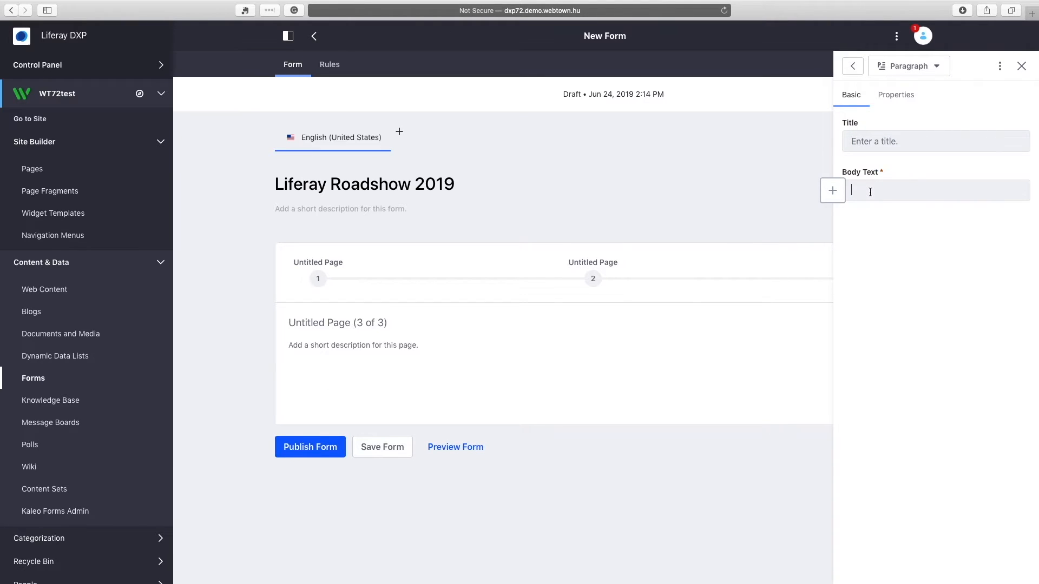
{"action": "key", "text": "super+v"}
{"action": "left_click", "coordinate": [692, 343]}
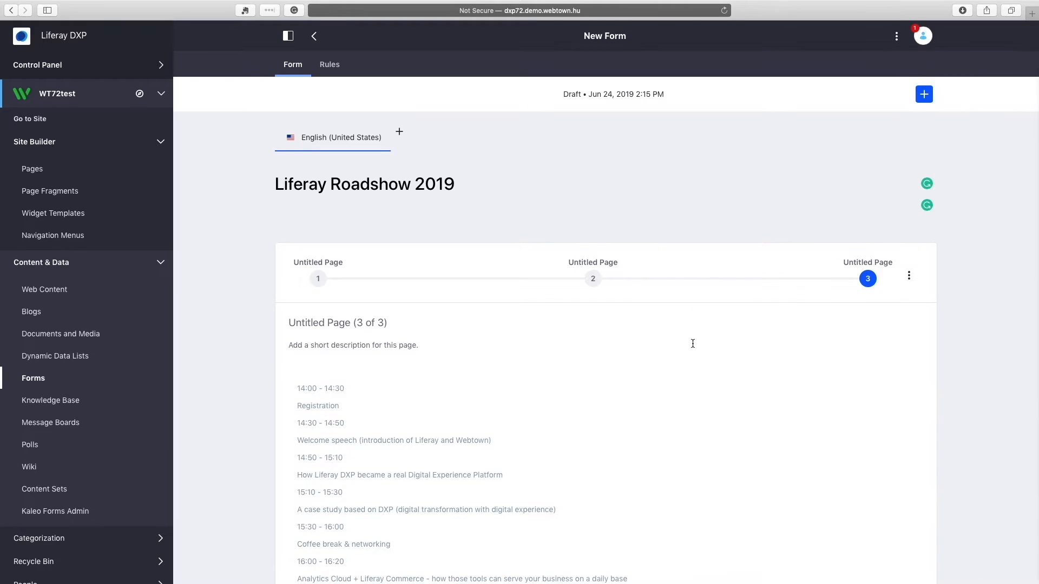
{"action": "scroll", "coordinate": [693, 343], "scroll_direction": "down", "scroll_amount": 4}
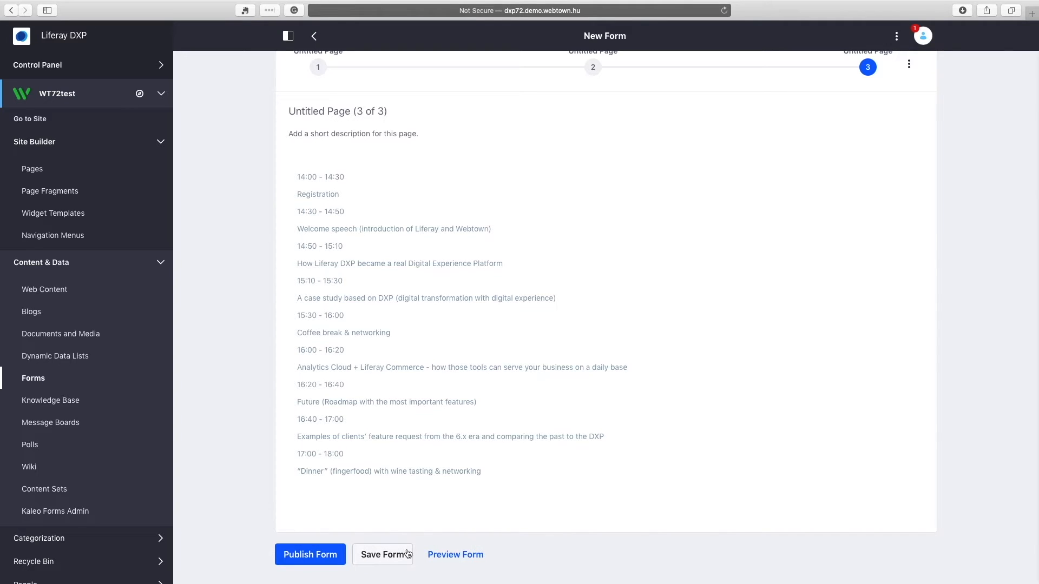
{"action": "scroll", "coordinate": [563, 524], "scroll_direction": "up", "scroll_amount": 5}
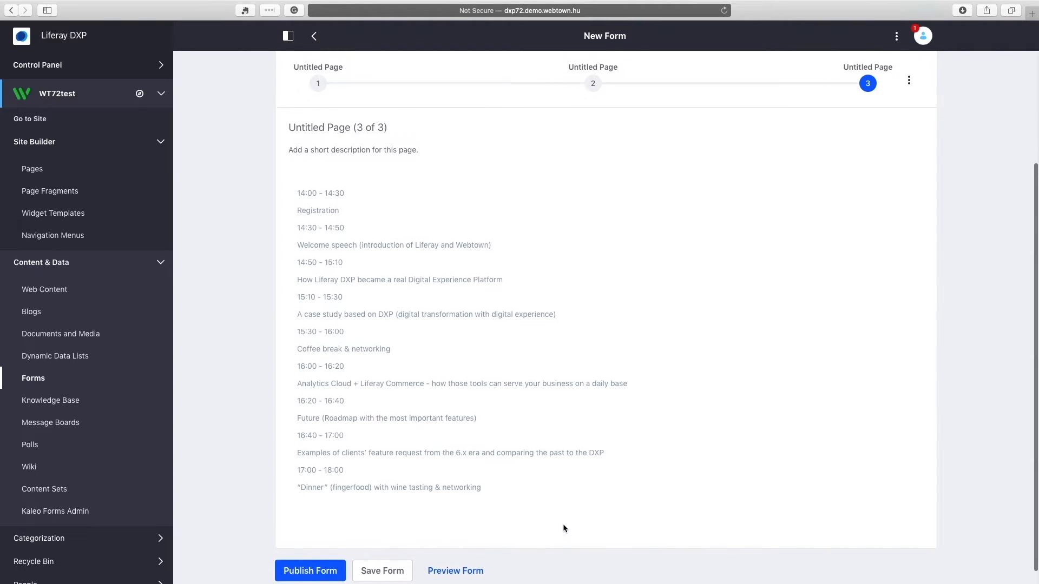
{"action": "scroll", "coordinate": [562, 523], "scroll_direction": "up", "scroll_amount": 3}
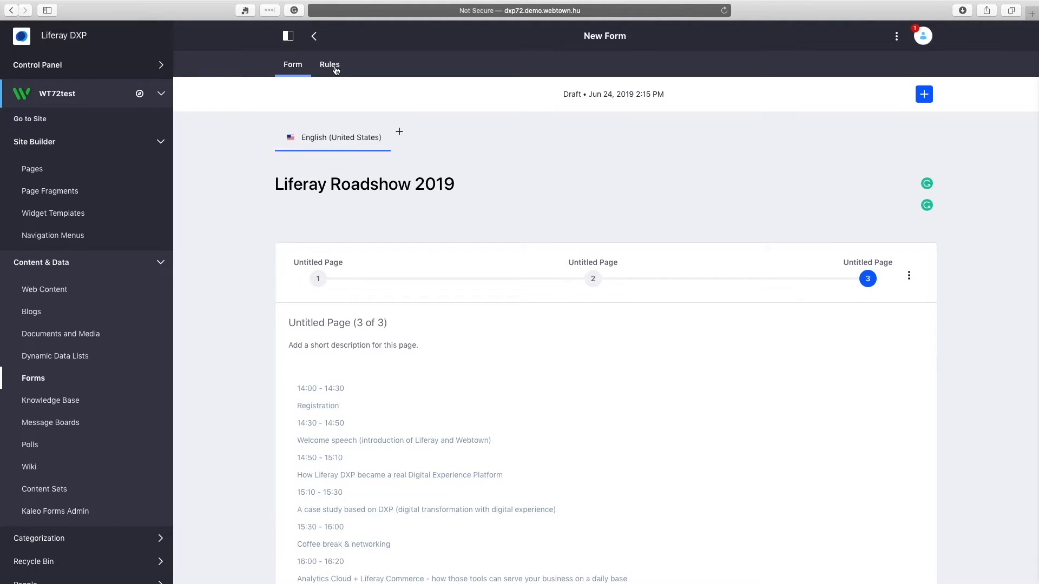
Create a rule condition: Multiple Selection is not equal to the networking-session value.
{"action": "left_click", "coordinate": [335, 68]}
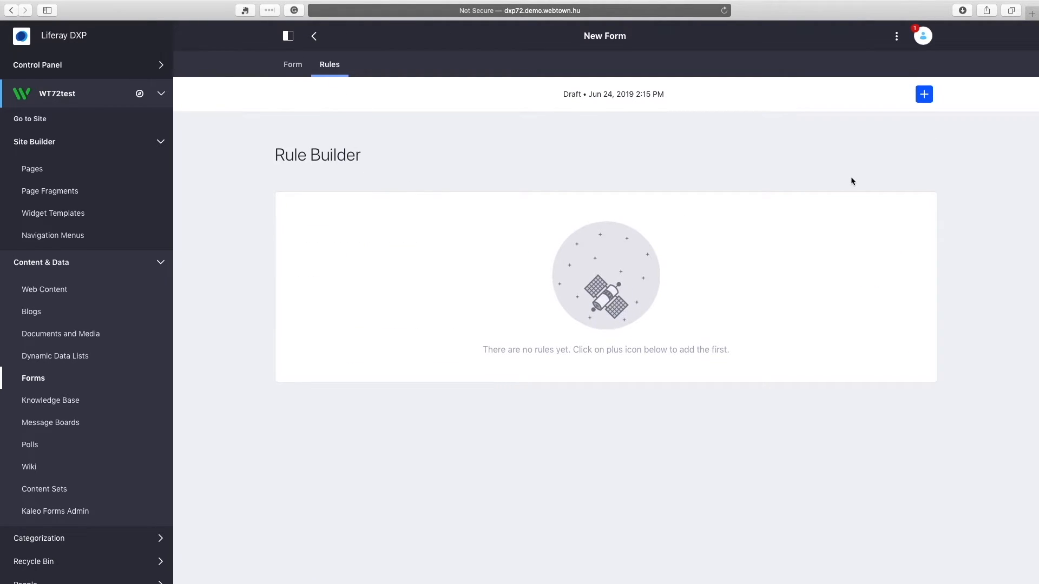
{"action": "left_click", "coordinate": [923, 94]}
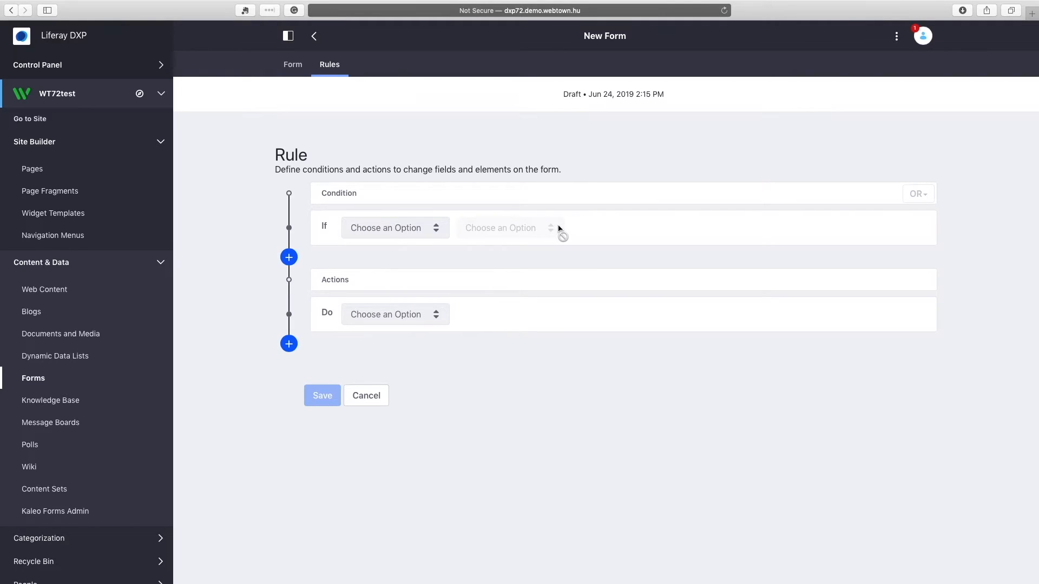
{"action": "left_click", "coordinate": [407, 228]}
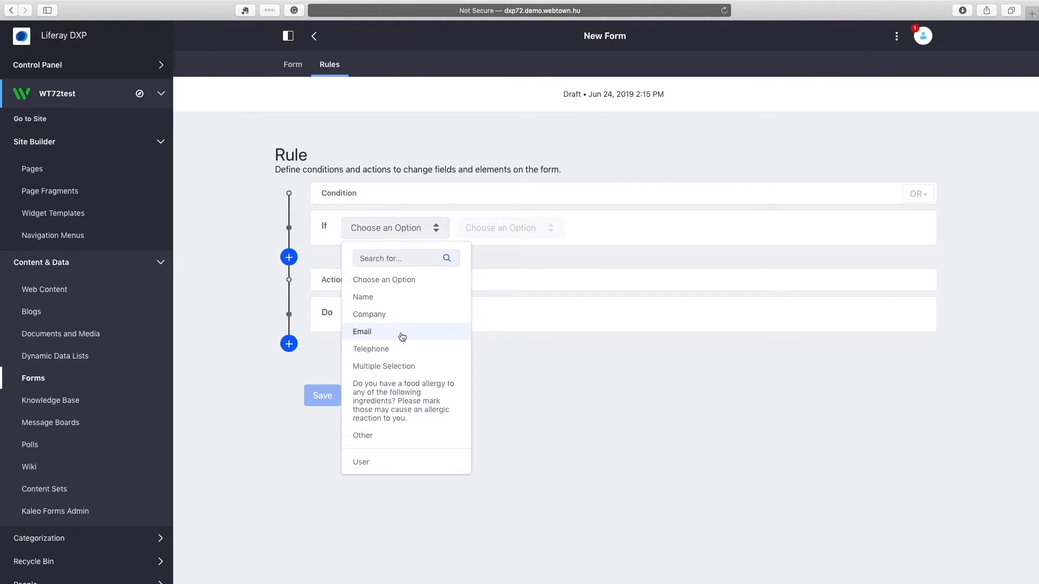
{"action": "left_click", "coordinate": [401, 366]}
{"action": "left_click", "coordinate": [516, 241]}
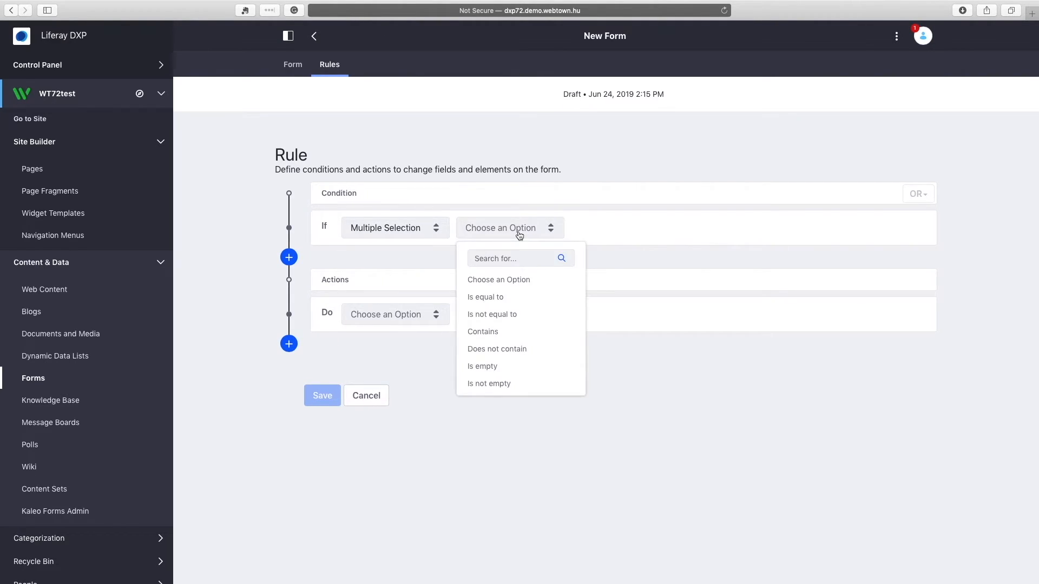
{"action": "left_click", "coordinate": [520, 315]}
{"action": "left_click", "coordinate": [637, 231]}
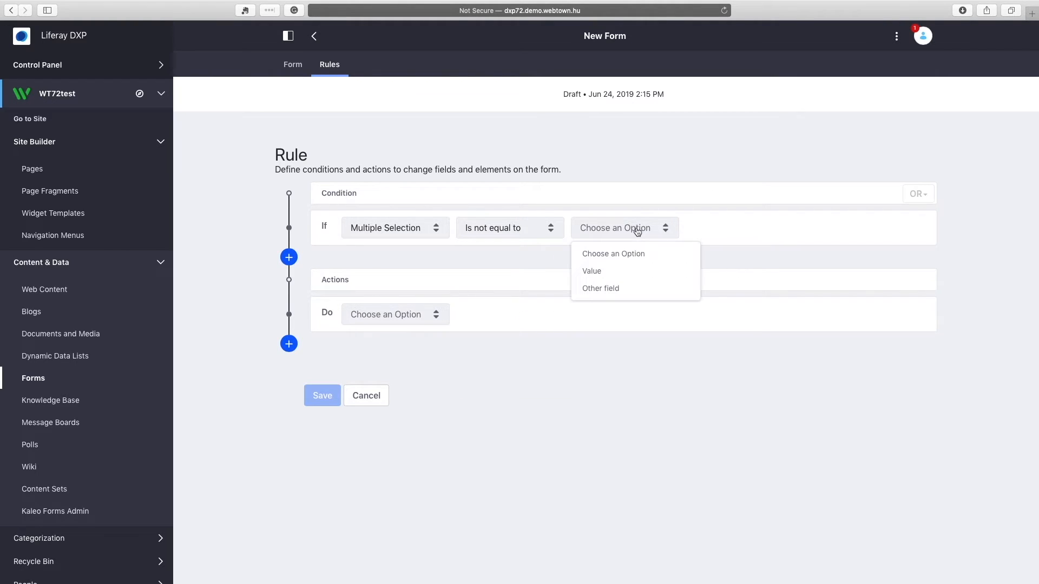
{"action": "left_click", "coordinate": [622, 275]}
{"action": "left_click", "coordinate": [735, 230]}
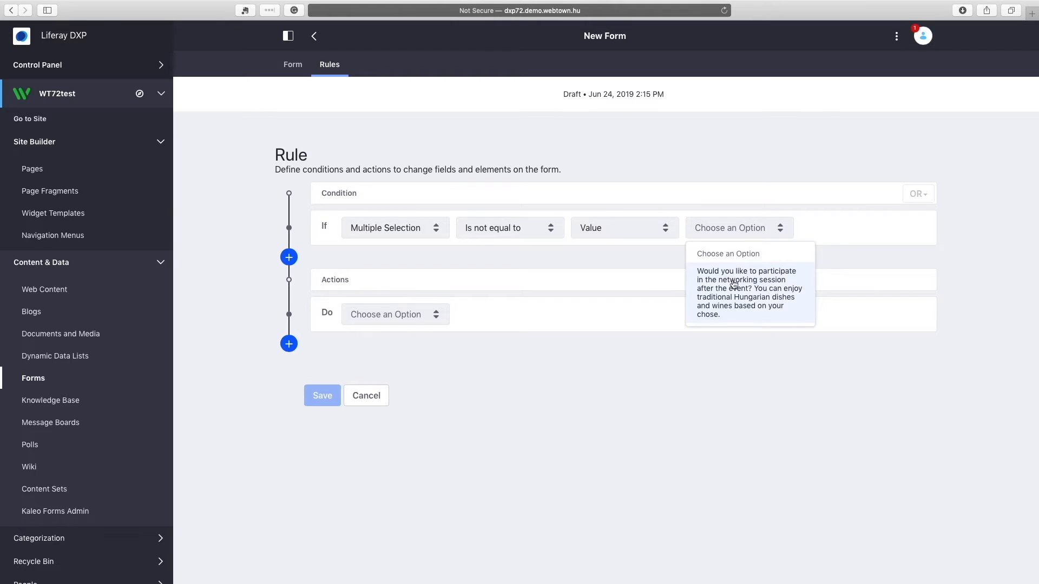
{"action": "left_click", "coordinate": [731, 280]}
Set the rule's action to Jump to Page 3.
{"action": "left_click", "coordinate": [397, 318]}
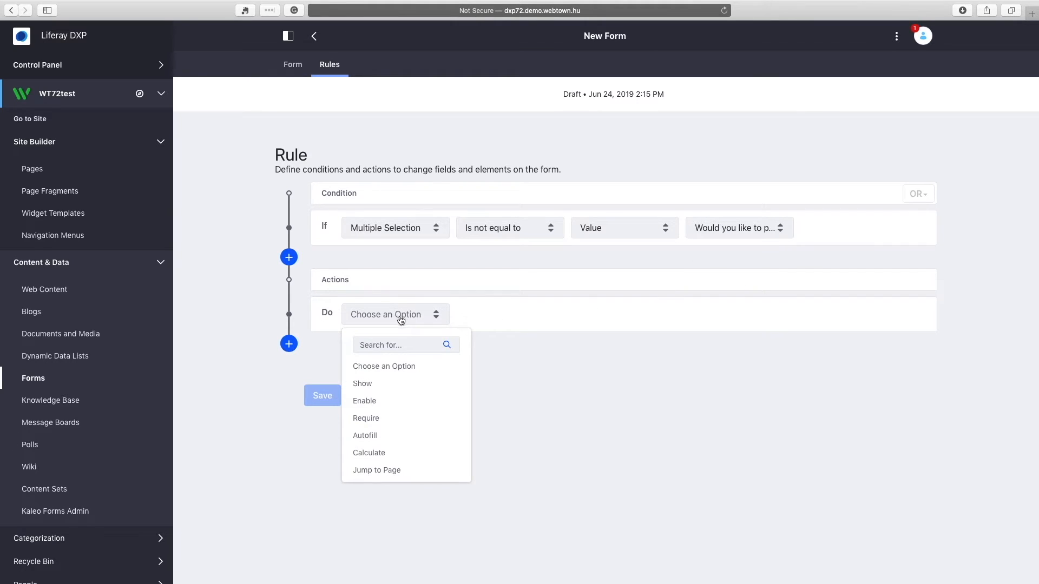
{"action": "left_click", "coordinate": [397, 472]}
{"action": "left_click", "coordinate": [531, 317]}
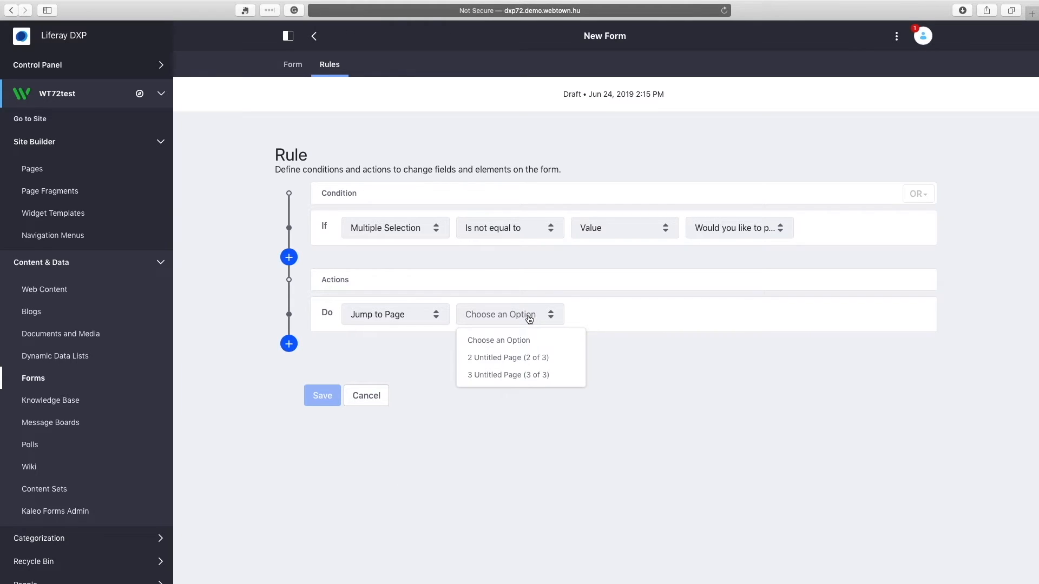
{"action": "left_click", "coordinate": [513, 375]}
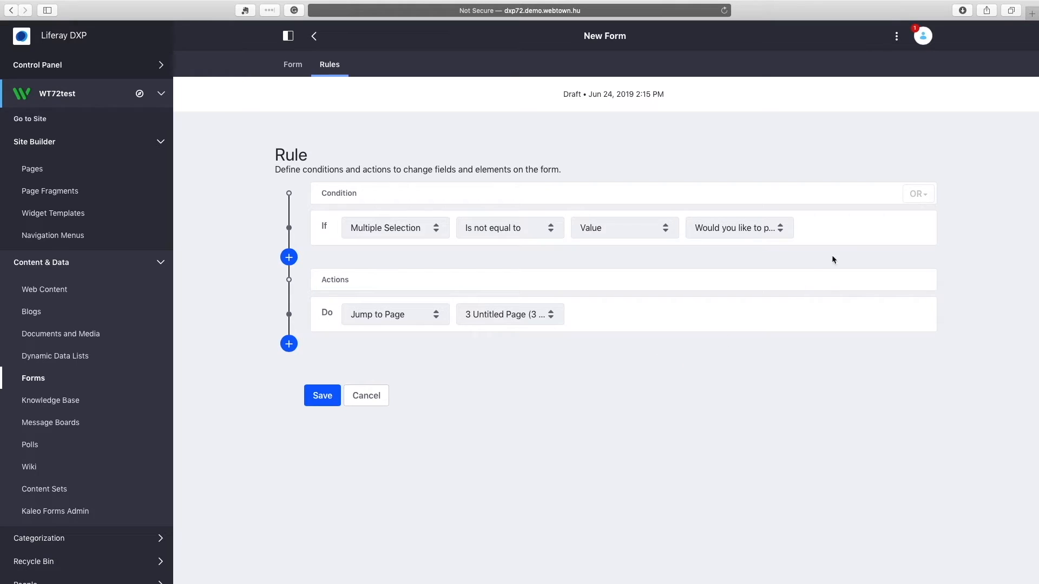
Add and delete a trial second condition and an extra action, then save the rule.
{"action": "left_click", "coordinate": [289, 258]}
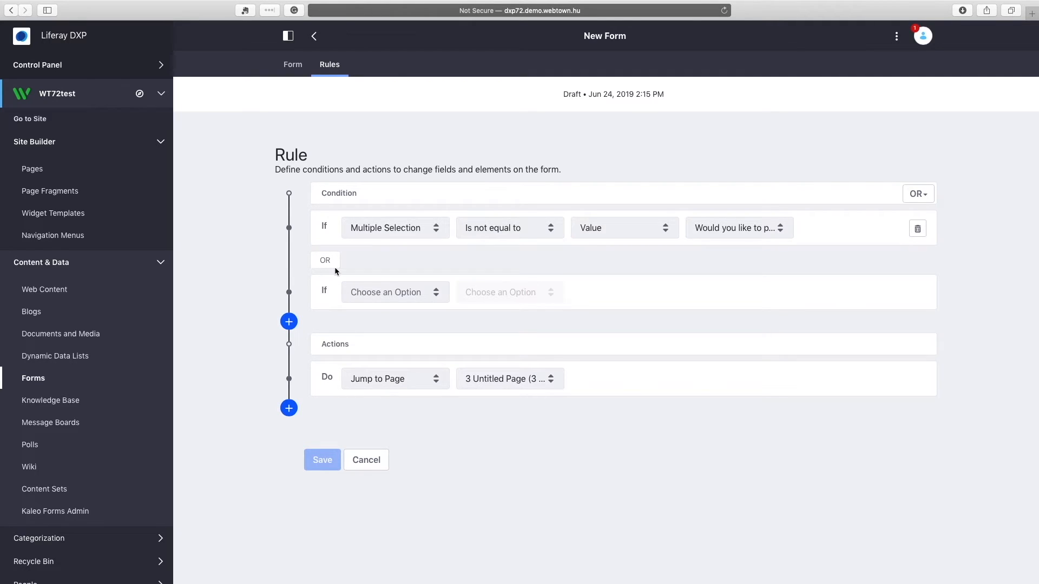
{"action": "left_click", "coordinate": [926, 198]}
{"action": "left_click", "coordinate": [926, 198]}
{"action": "left_click", "coordinate": [919, 294]}
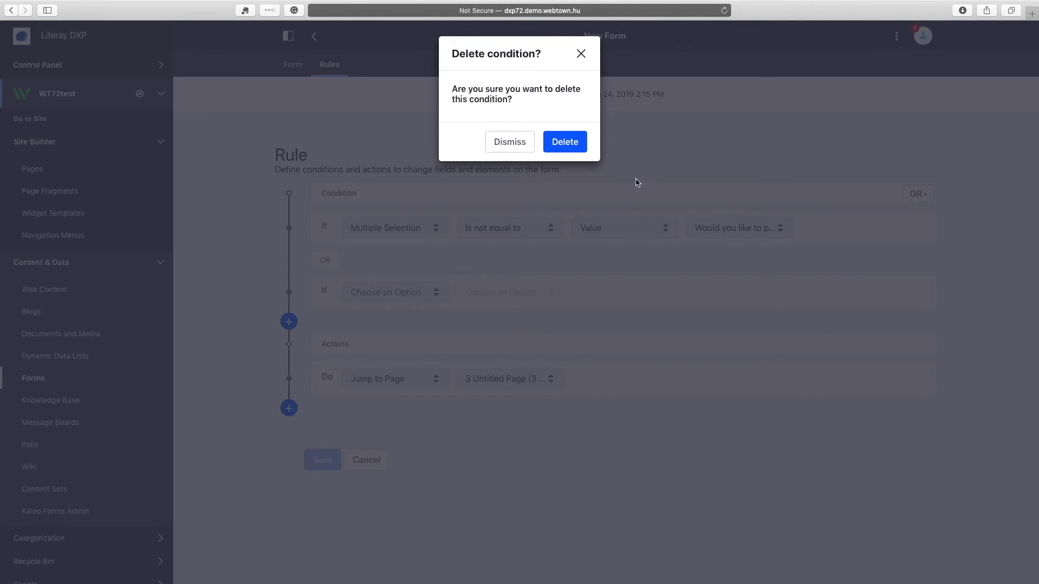
{"action": "left_click", "coordinate": [565, 141]}
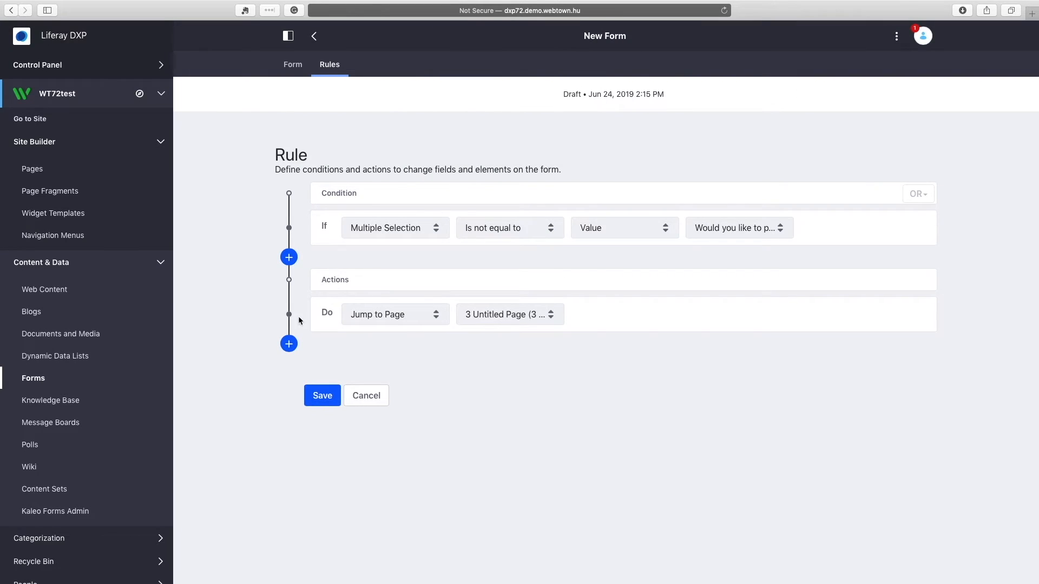
{"action": "left_click", "coordinate": [288, 345]}
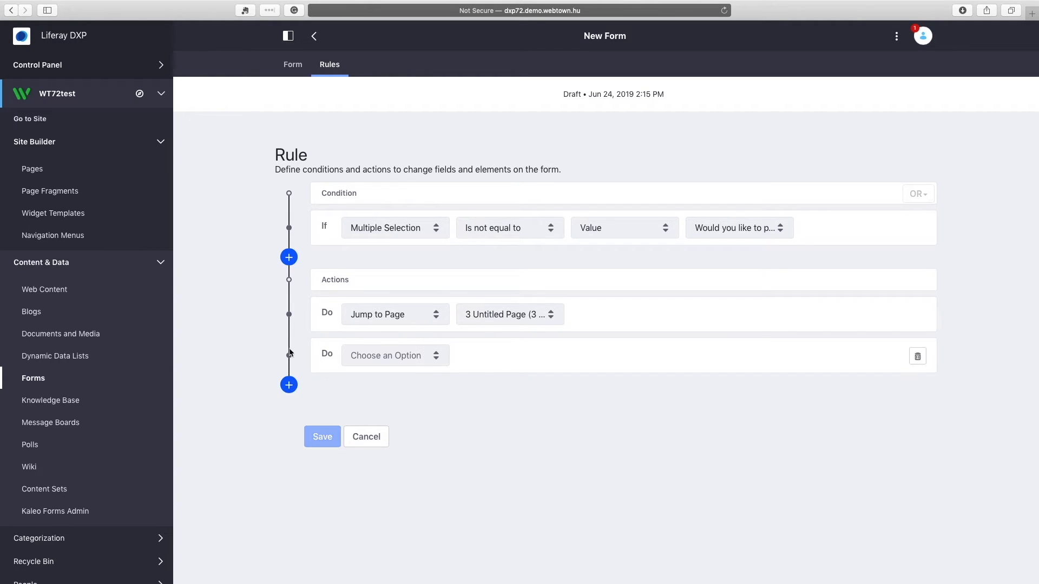
{"action": "left_click", "coordinate": [917, 356]}
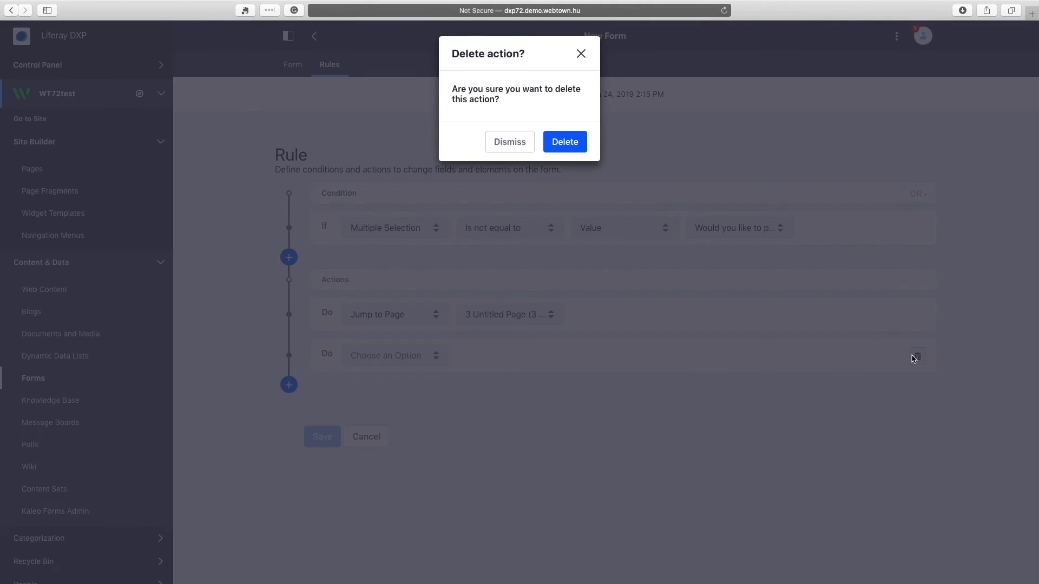
{"action": "left_click", "coordinate": [561, 142]}
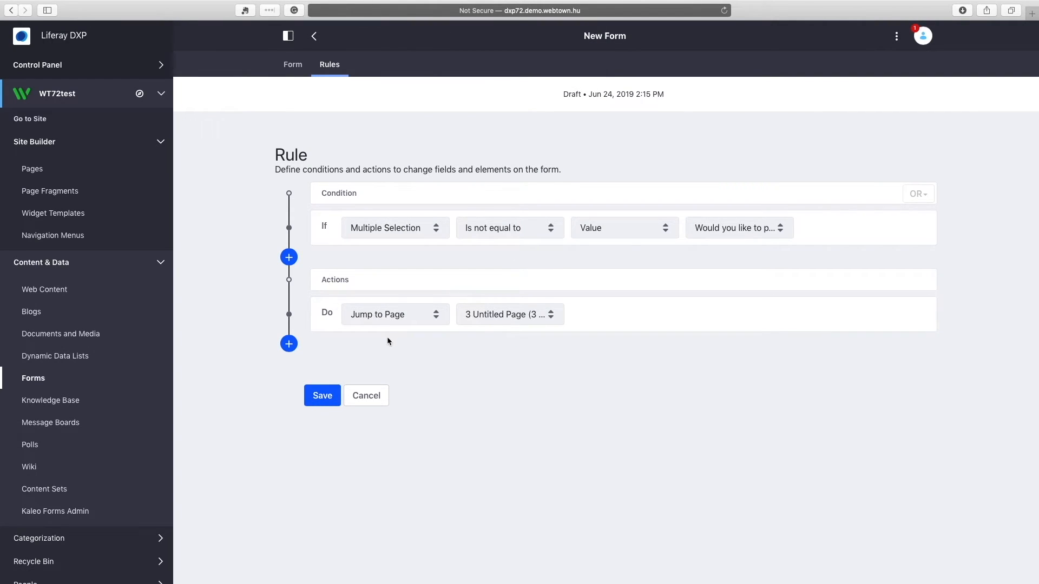
{"action": "left_click", "coordinate": [322, 397]}
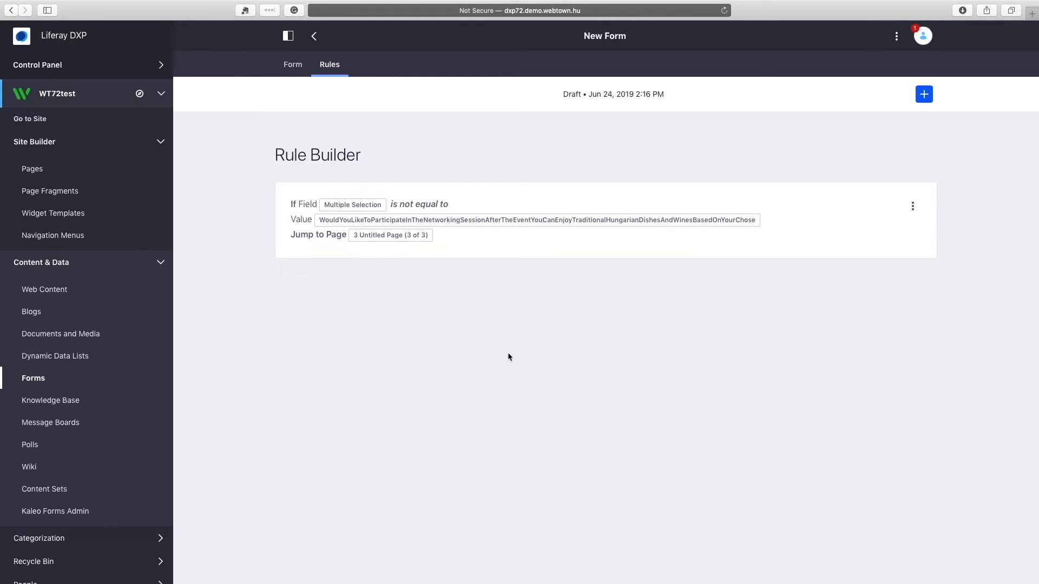
In Form Settings, toggle CAPTCHA on and back off and keep No Workflow.
{"action": "left_click", "coordinate": [294, 68]}
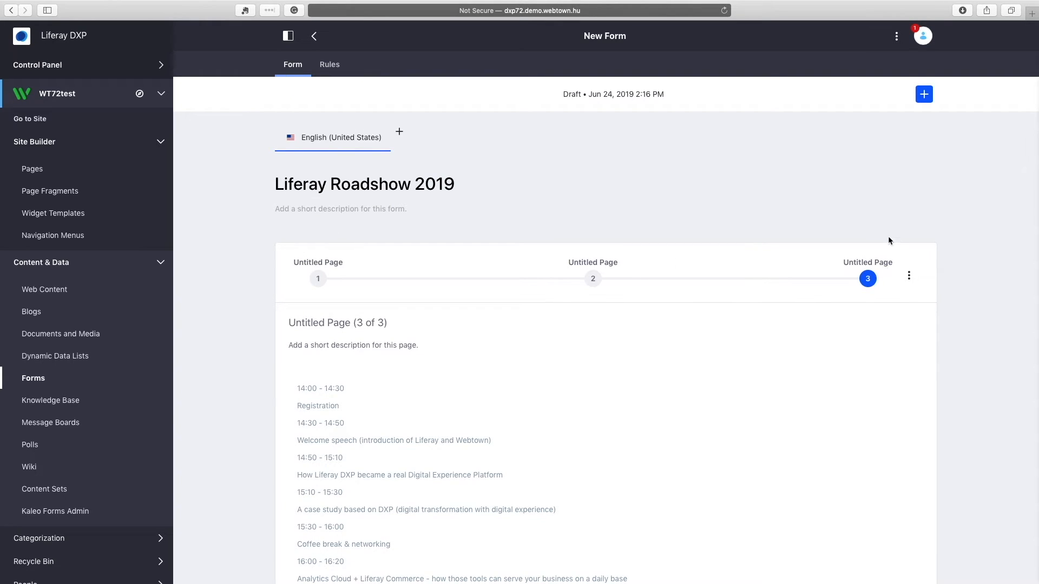
{"action": "left_click", "coordinate": [897, 38]}
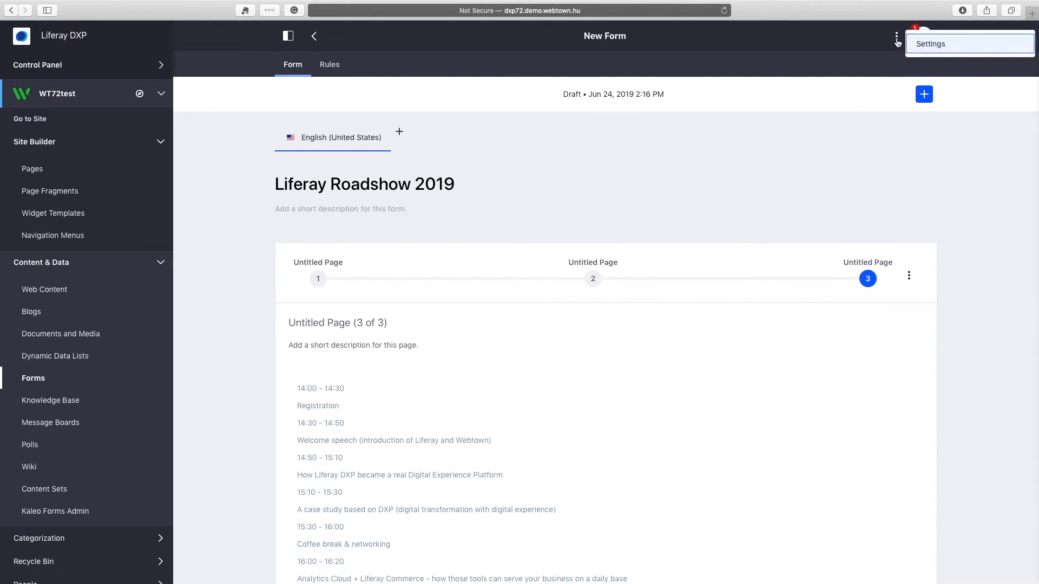
{"action": "left_click", "coordinate": [930, 44]}
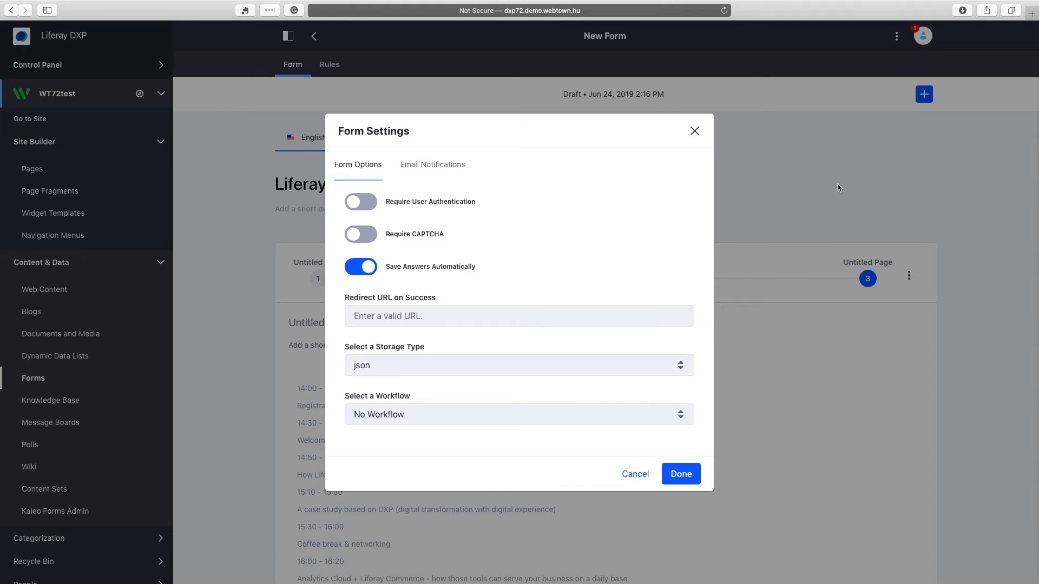
{"action": "left_click", "coordinate": [359, 236]}
{"action": "left_click", "coordinate": [357, 238]}
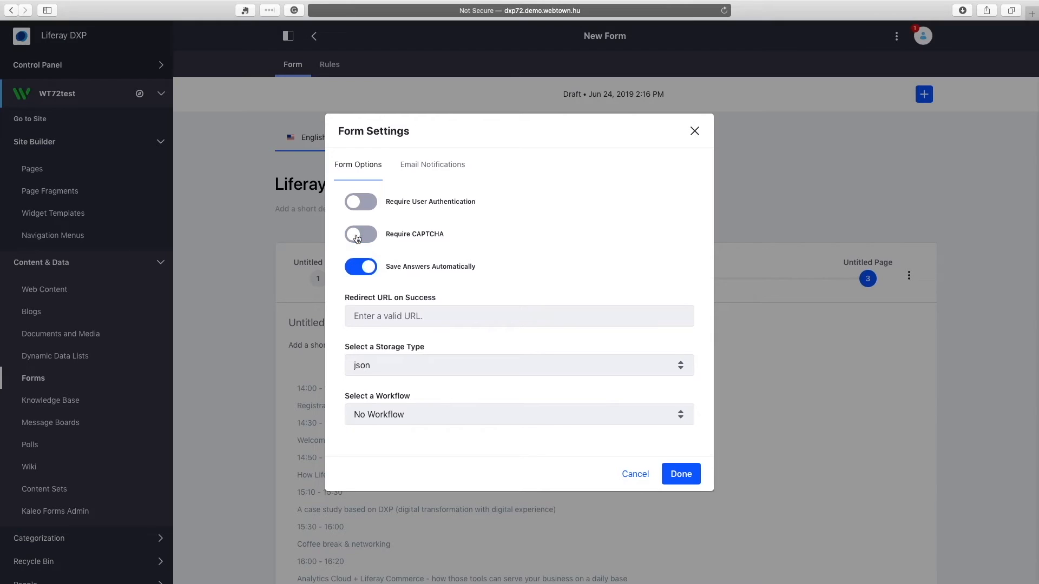
{"action": "left_click", "coordinate": [434, 422]}
{"action": "left_click", "coordinate": [434, 423]}
Turn email notifications on and back off, then close Form Settings with Done.
{"action": "left_click", "coordinate": [447, 167]}
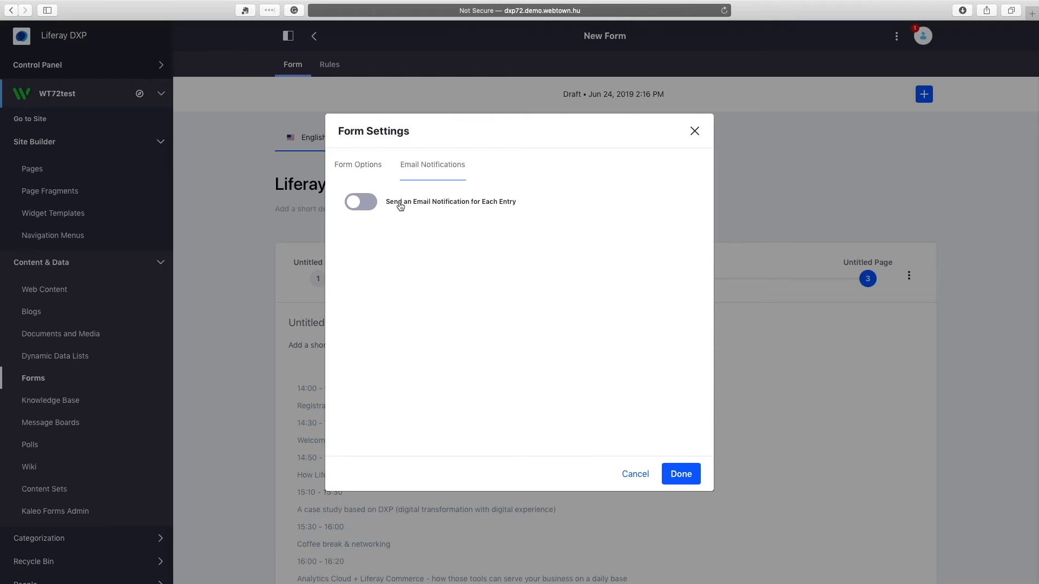
{"action": "left_click", "coordinate": [368, 170]}
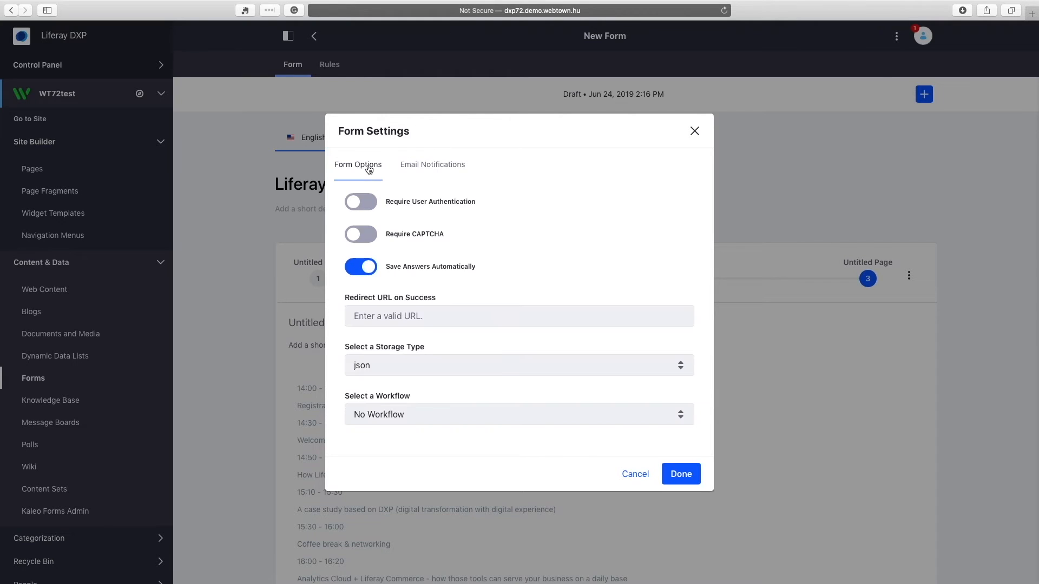
{"action": "left_click", "coordinate": [432, 165]}
{"action": "left_click", "coordinate": [367, 202]}
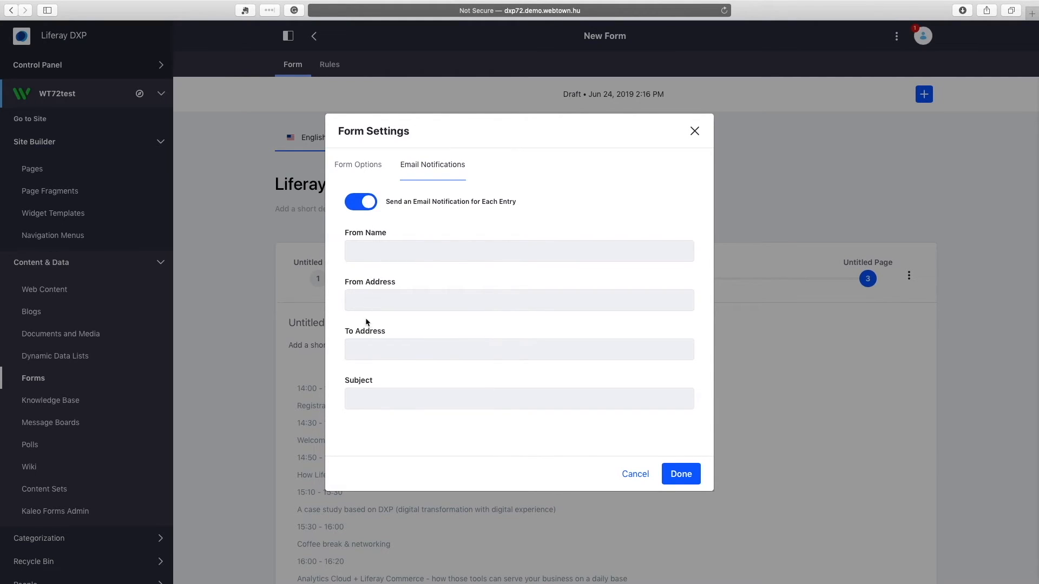
{"action": "left_click", "coordinate": [359, 208]}
{"action": "left_click", "coordinate": [366, 169]}
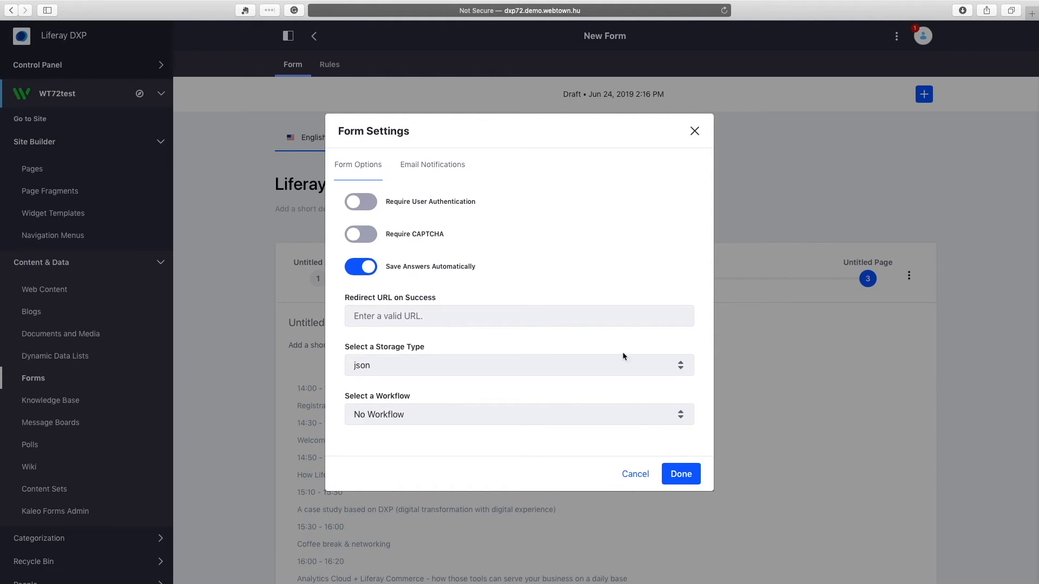
{"action": "left_click", "coordinate": [688, 479]}
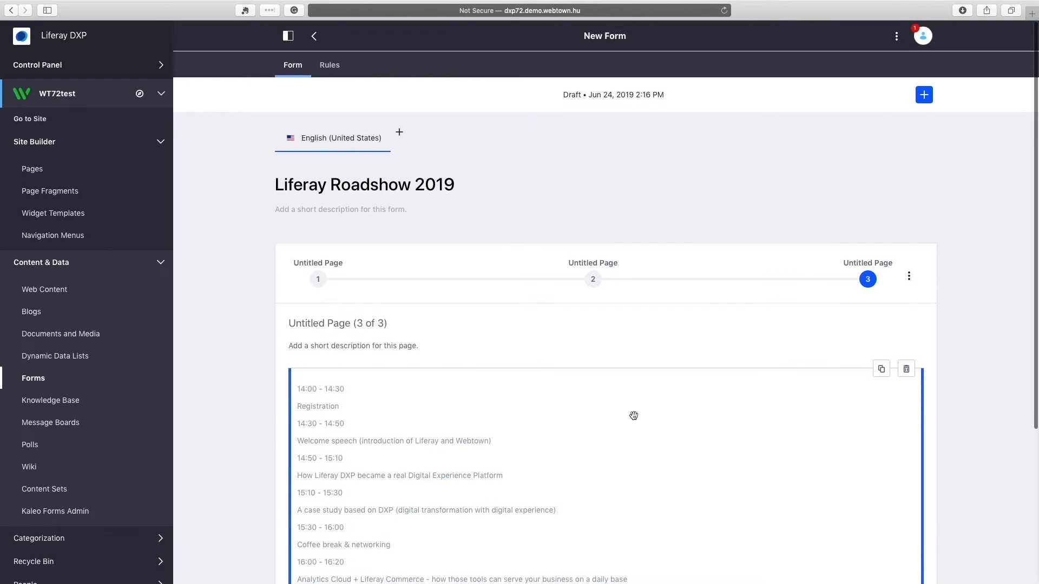
Publish the Liferay Roadshow 2019 form from the bottom of the editor.
{"action": "scroll", "coordinate": [566, 378], "scroll_direction": "down", "scroll_amount": 8}
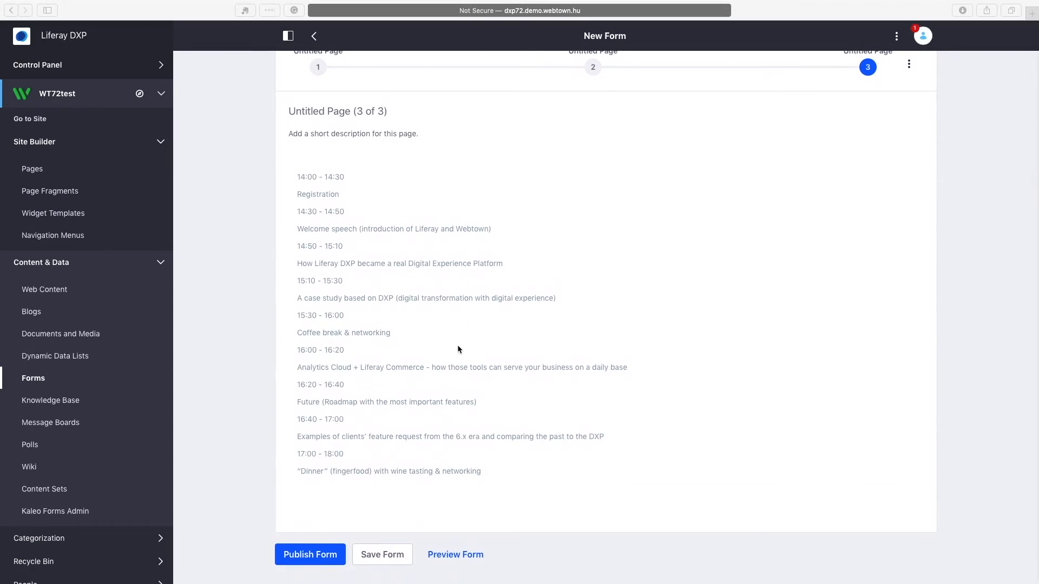
{"action": "left_click", "coordinate": [334, 557]}
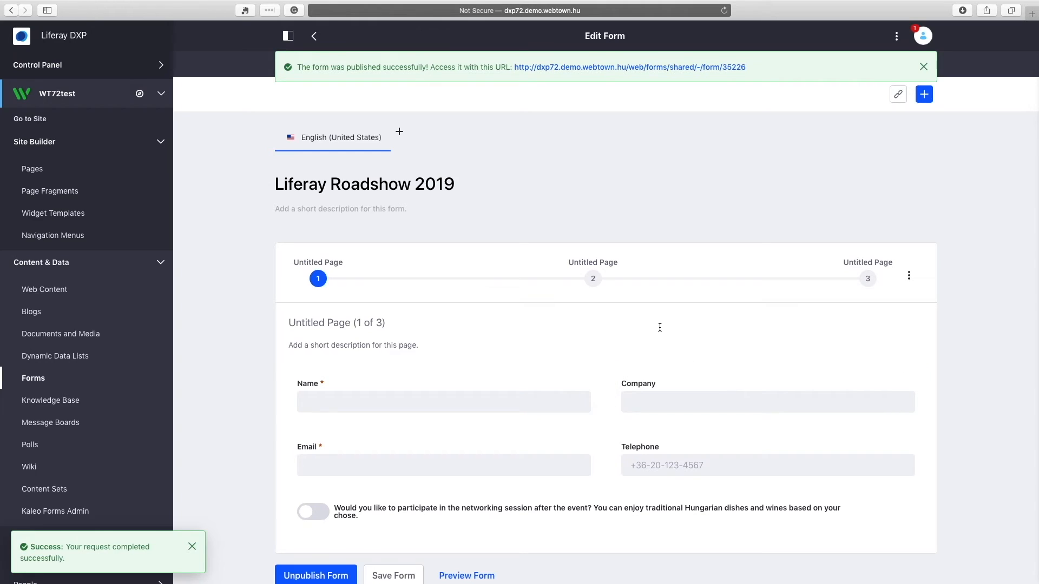
Copy the form's shareable URL and open the published form in Chrome.
{"action": "left_click", "coordinate": [899, 99]}
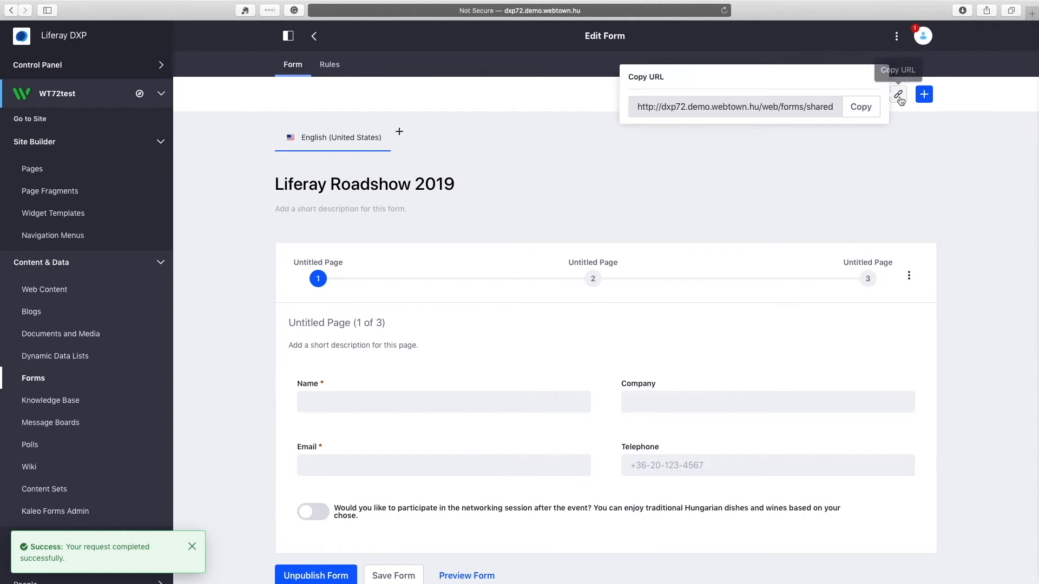
{"action": "left_click", "coordinate": [859, 108]}
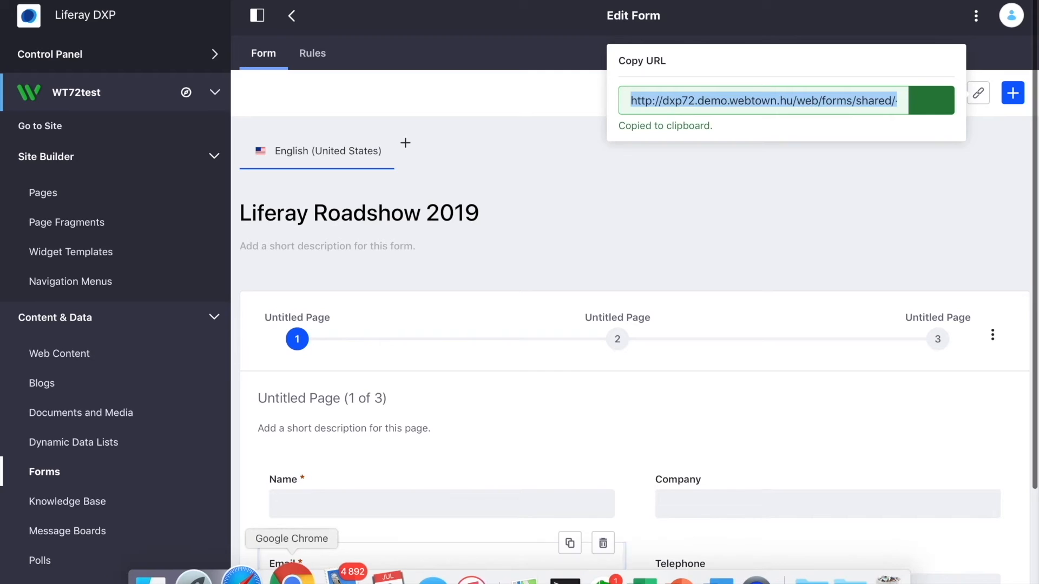
{"action": "left_click", "coordinate": [290, 575]}
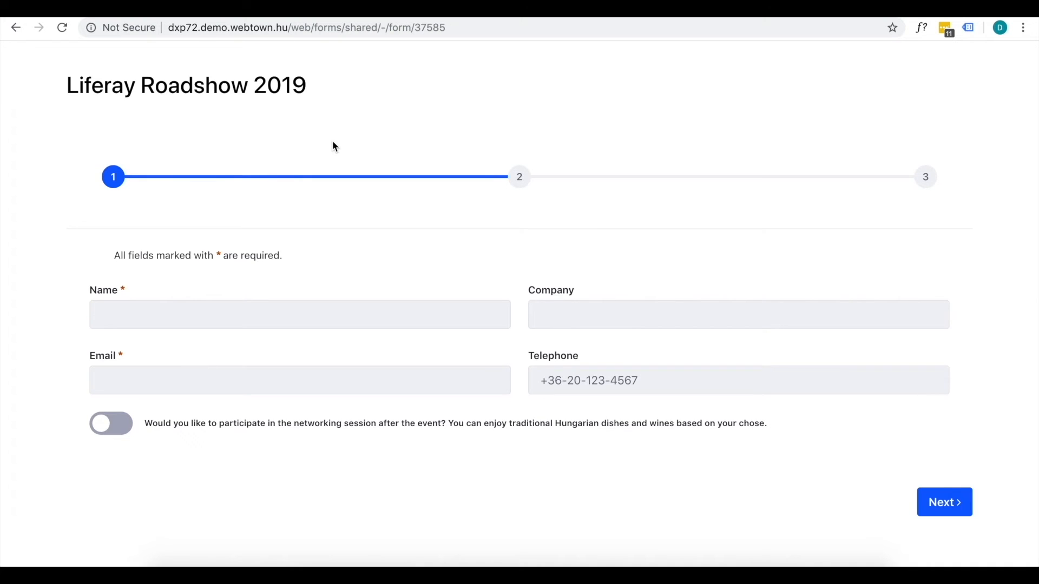
Enter the test user's name, company Webtown and a complete e-mail address on page 1.
{"action": "left_click", "coordinate": [238, 313]}
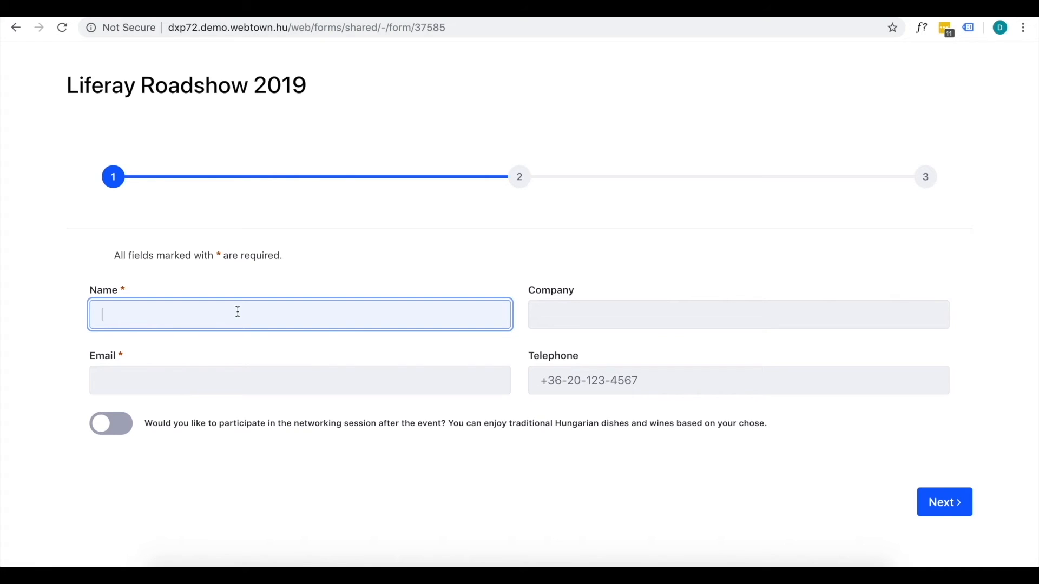
{"action": "type", "text": "Pal"}
{"action": "left_click", "coordinate": [576, 312]}
{"action": "type", "text": "Webtown"}
{"action": "key", "text": "Tab"}
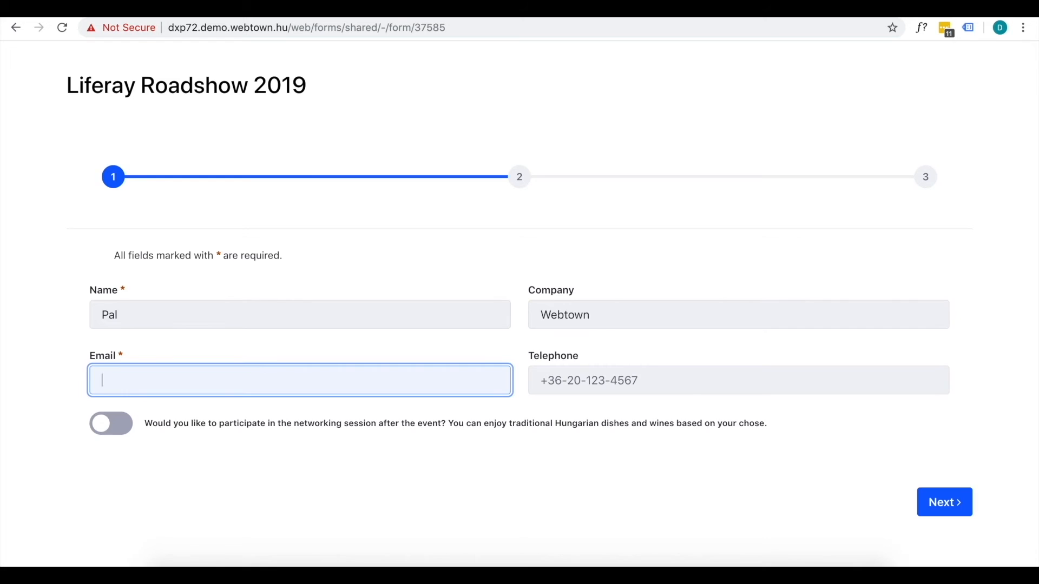
{"action": "left_click", "coordinate": [944, 502]}
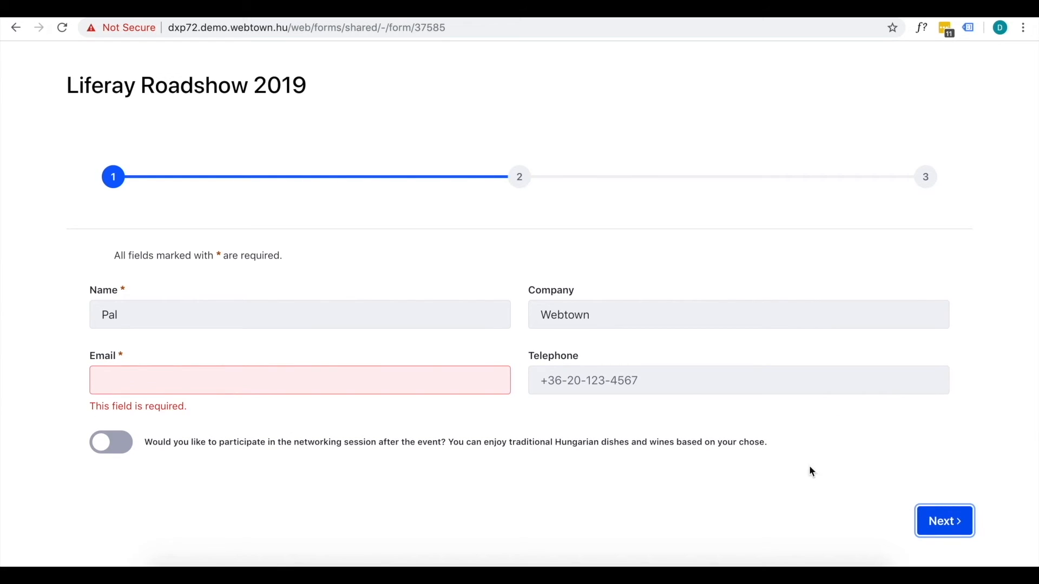
{"action": "left_click", "coordinate": [436, 389]}
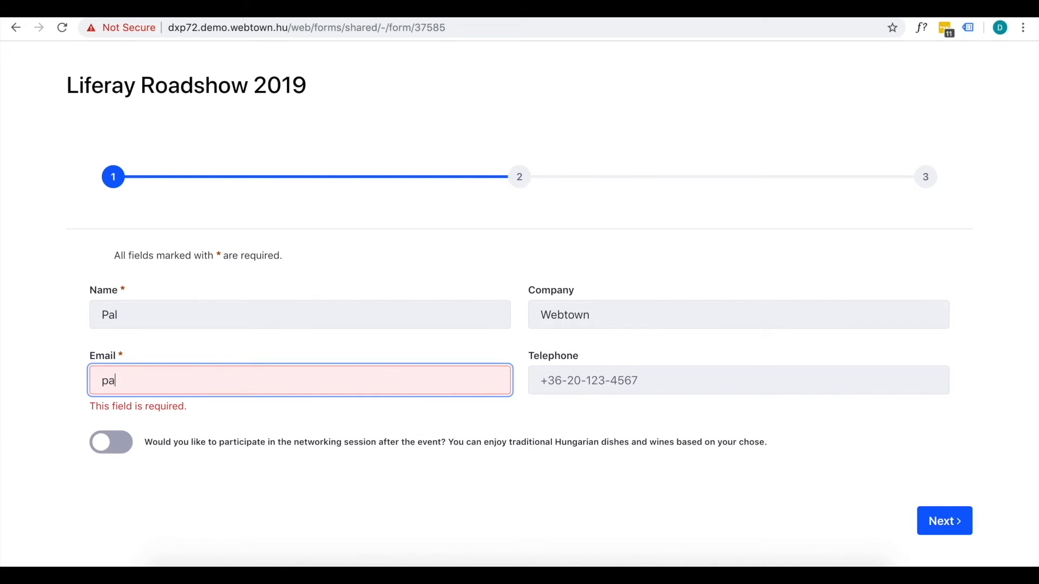
{"action": "left_click", "coordinate": [949, 521]}
{"action": "left_click", "coordinate": [330, 391]}
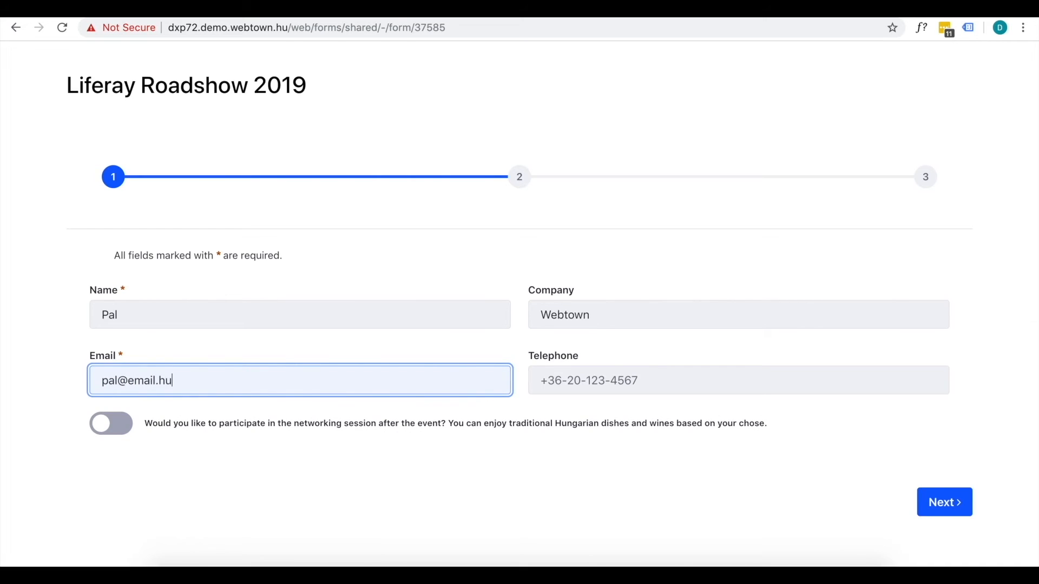
Trigger the telephone validation error, replace it with a valid phone number, and continue.
{"action": "left_click", "coordinate": [607, 383]}
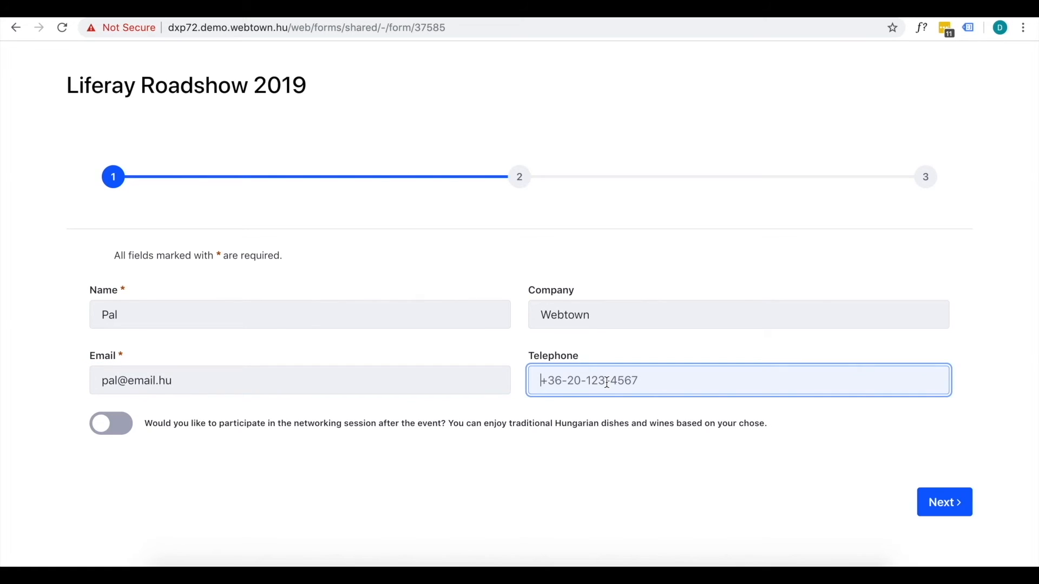
{"action": "type", "text": "pal"}
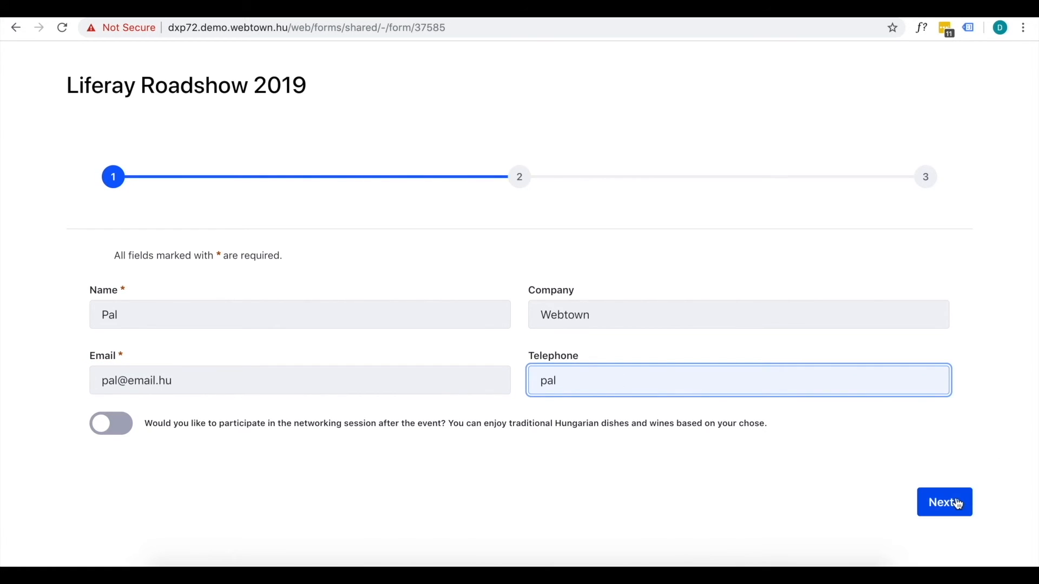
{"action": "left_click", "coordinate": [946, 502]}
{"action": "double_click", "coordinate": [674, 377]}
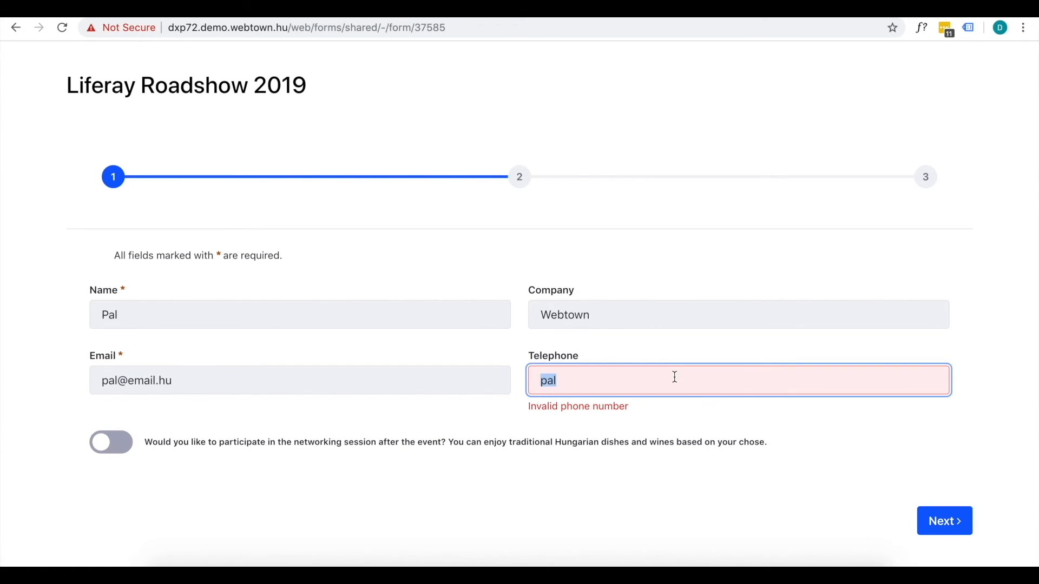
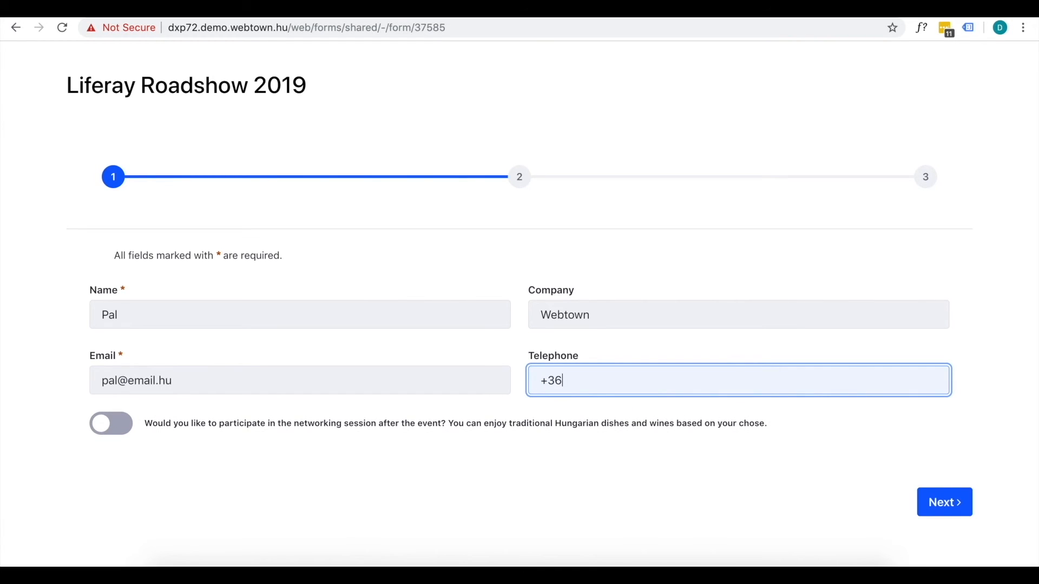
{"action": "left_click", "coordinate": [943, 505]}
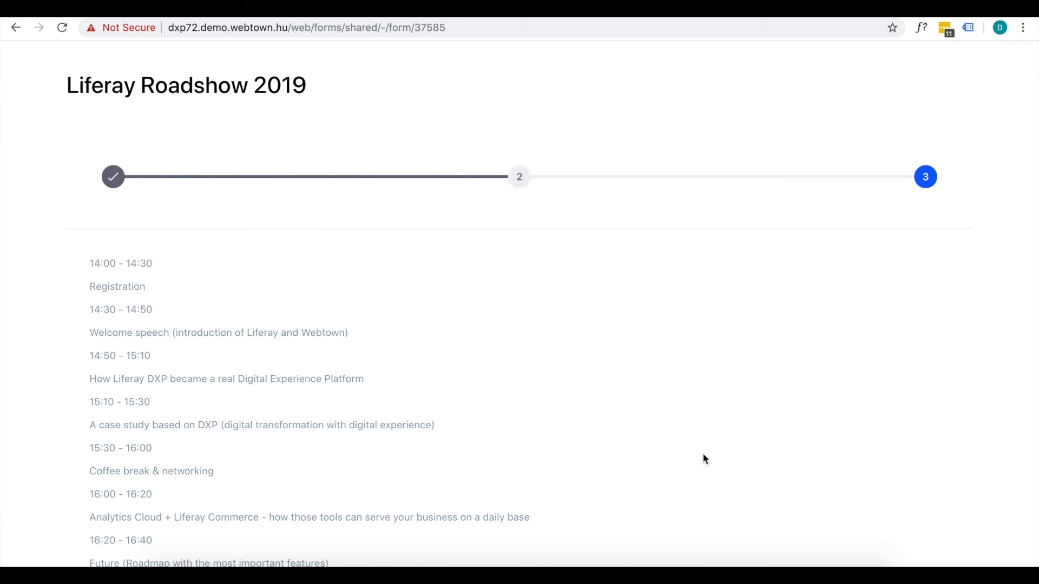
Submit the first entry from the bottom of the page 3 agenda.
{"action": "scroll", "coordinate": [702, 454], "scroll_direction": "down", "scroll_amount": 4}
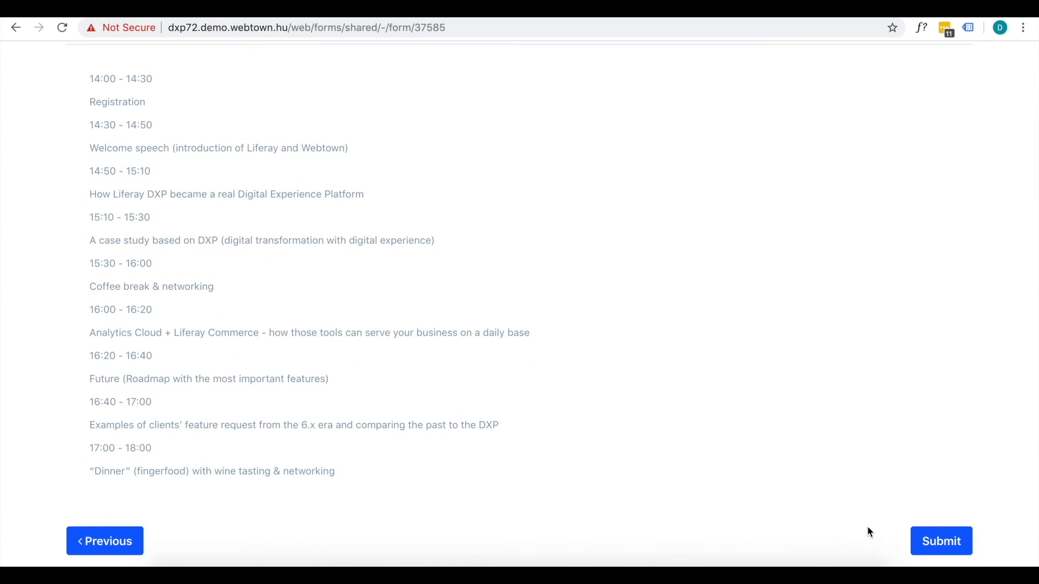
{"action": "left_click", "coordinate": [942, 550]}
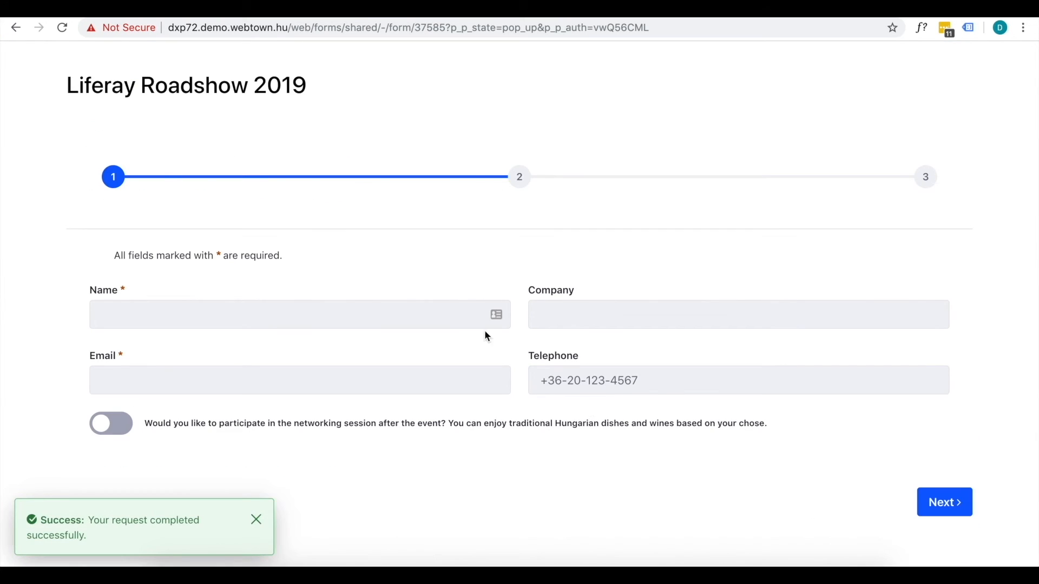
Enter the second user's name, company Webtown and e-mail, switch networking on, and go to page 2.
{"action": "left_click", "coordinate": [470, 319]}
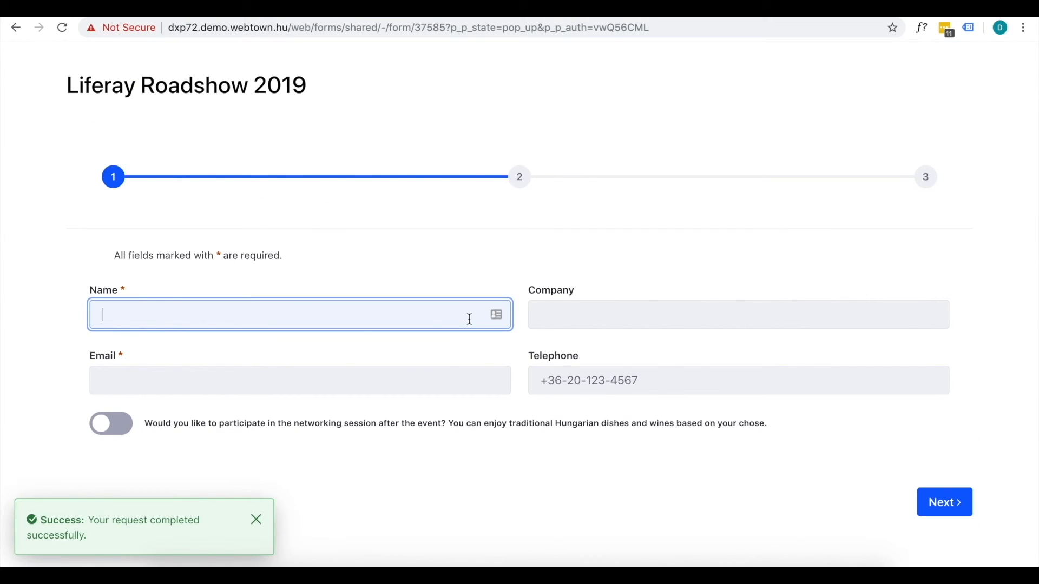
{"action": "type", "text": "Daniel"}
{"action": "key", "text": "Tab"}
{"action": "type", "text": "Webtown"}
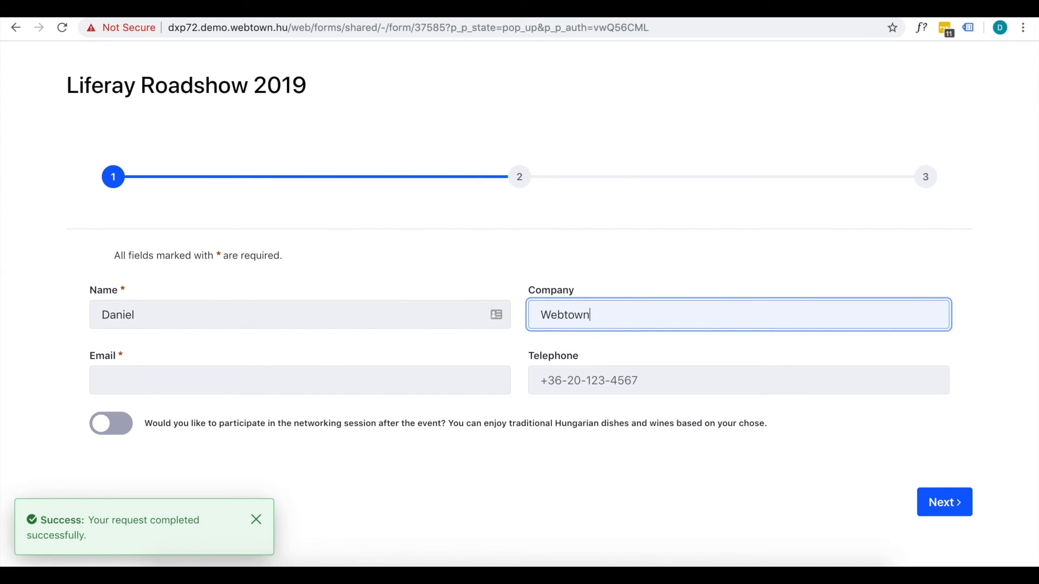
{"action": "left_click", "coordinate": [359, 373]}
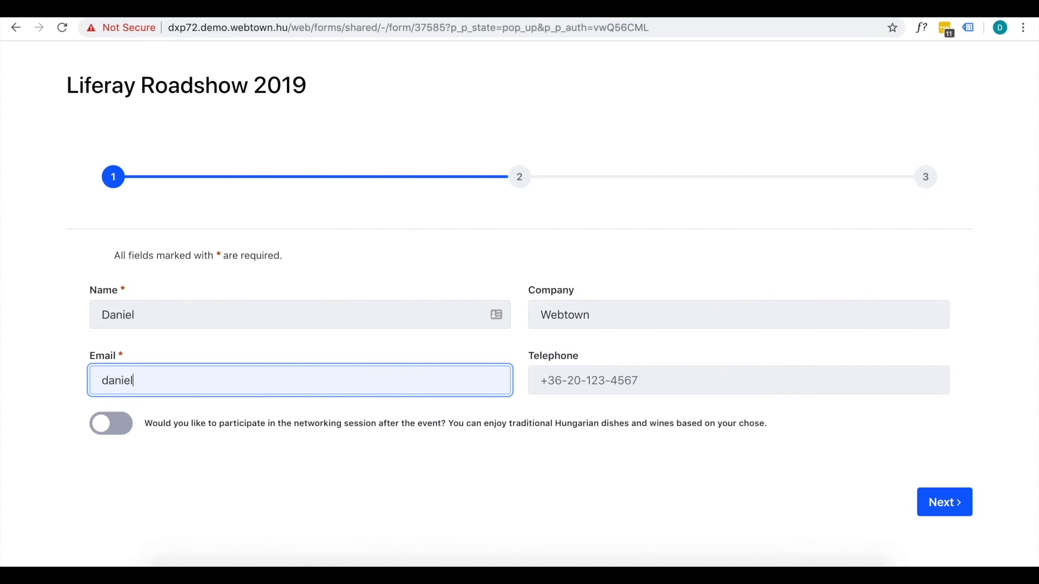
{"action": "left_click", "coordinate": [120, 423]}
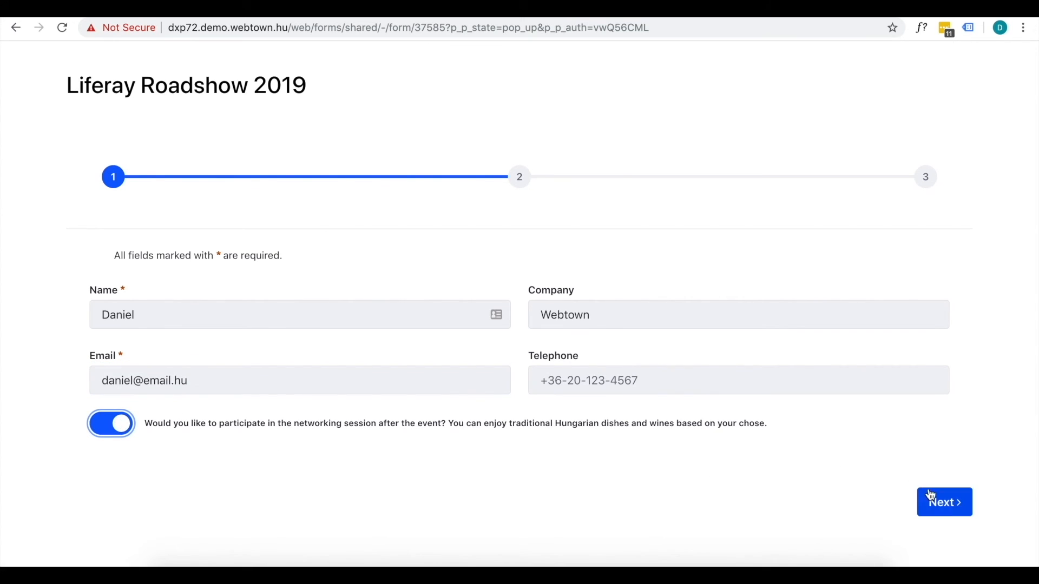
{"action": "left_click", "coordinate": [950, 506]}
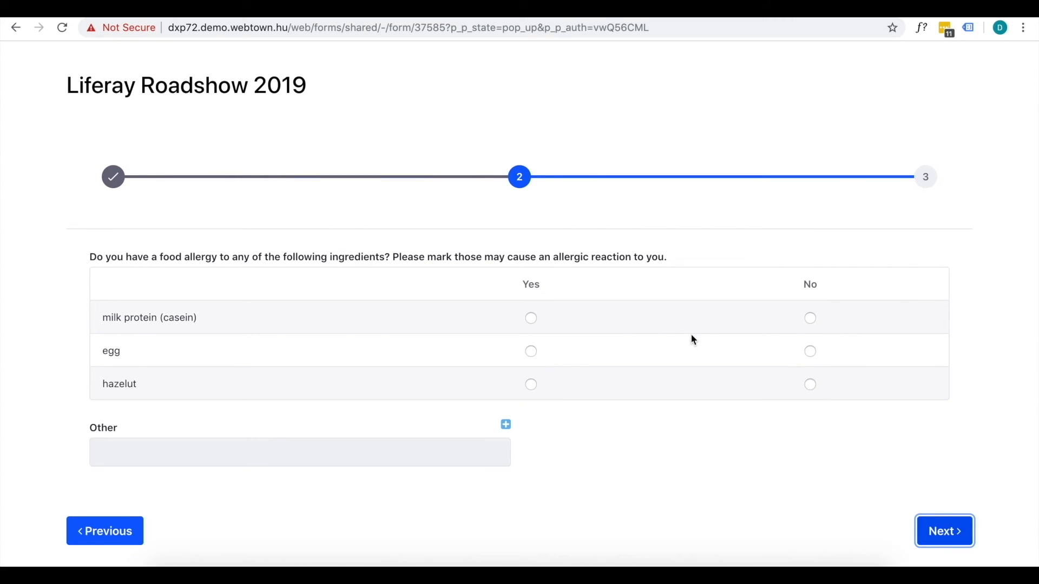
Answer Yes for milk protein, No for egg and hazelut, and enter walnut under Other.
{"action": "left_click", "coordinate": [530, 318]}
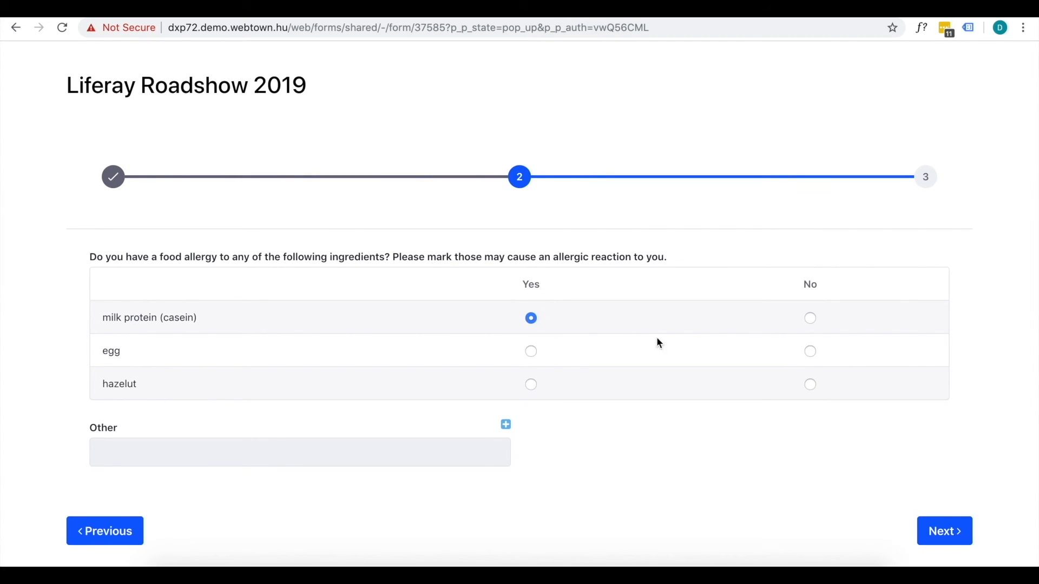
{"action": "left_click", "coordinate": [811, 352]}
{"action": "left_click", "coordinate": [810, 385]}
{"action": "left_click", "coordinate": [295, 447]}
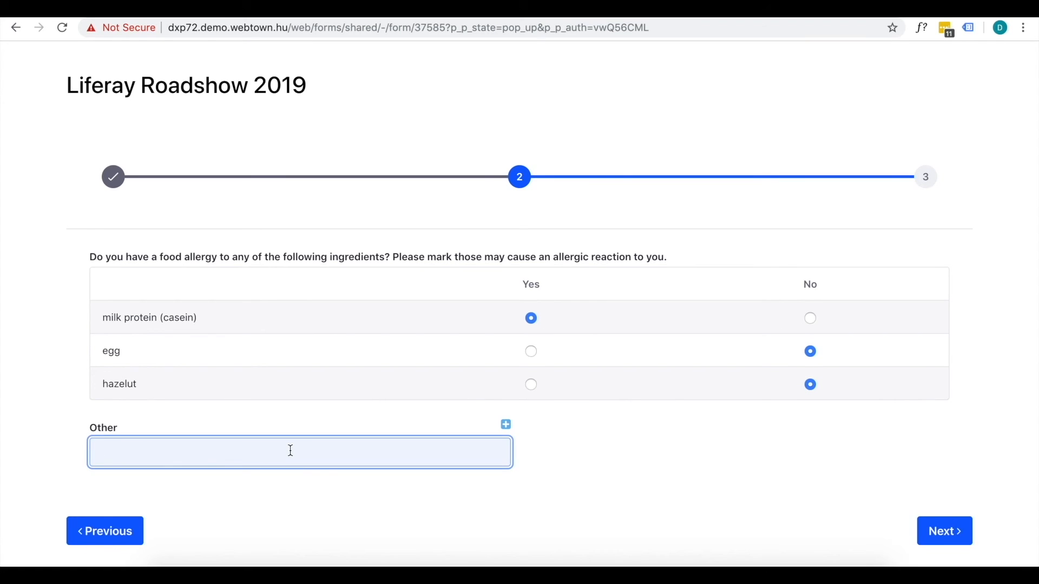
{"action": "type", "text": "walnut"}
Add a second Other allergy 'soy' and submit the second entry.
{"action": "left_click", "coordinate": [507, 425]}
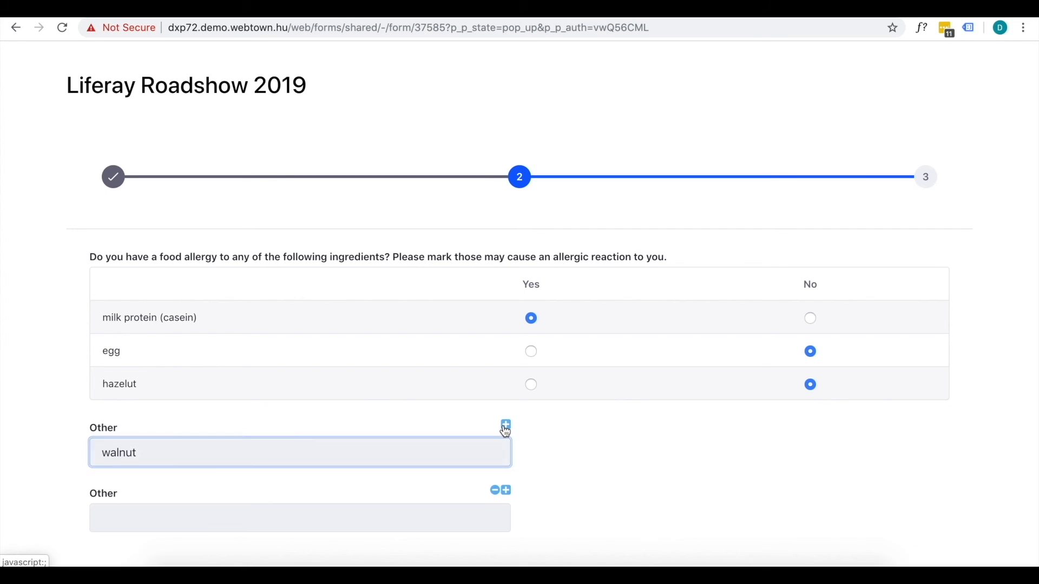
{"action": "left_click", "coordinate": [213, 516]}
{"action": "type", "text": "soy"}
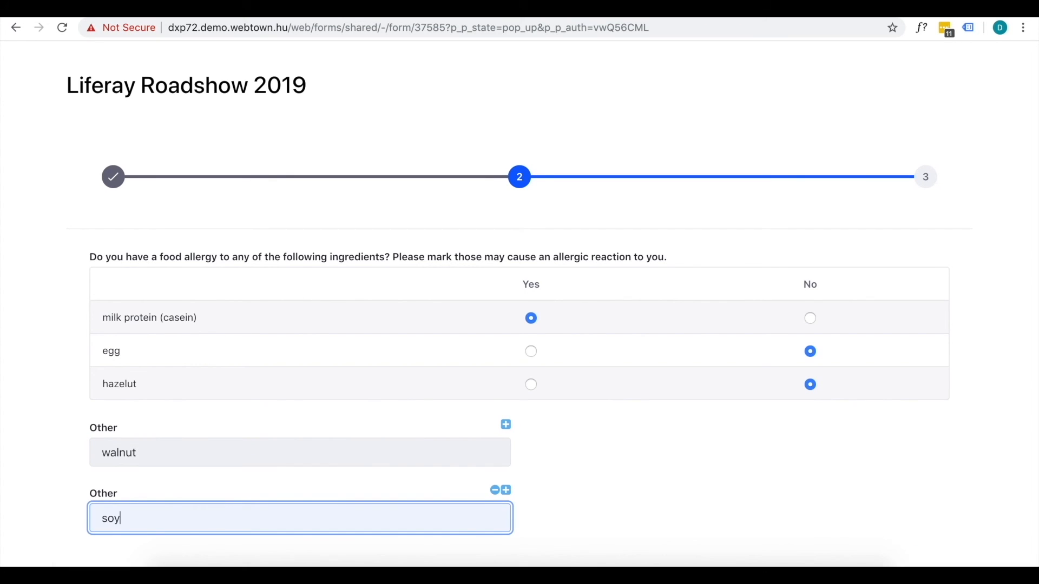
{"action": "scroll", "coordinate": [329, 501], "scroll_direction": "down", "scroll_amount": 1}
{"action": "key", "text": "Return"}
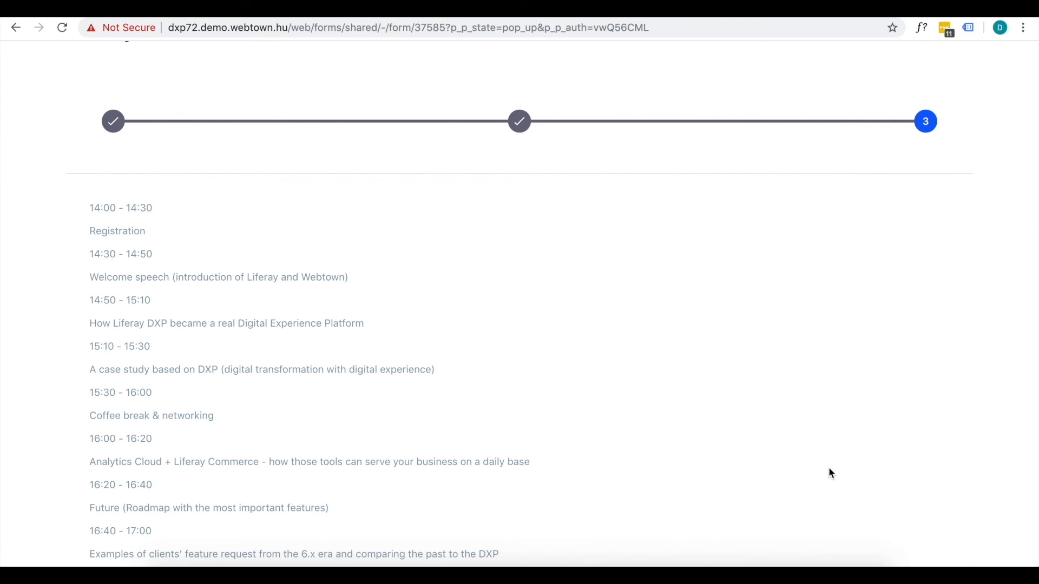
{"action": "scroll", "coordinate": [831, 474], "scroll_direction": "down", "scroll_amount": 3}
{"action": "left_click", "coordinate": [956, 546]}
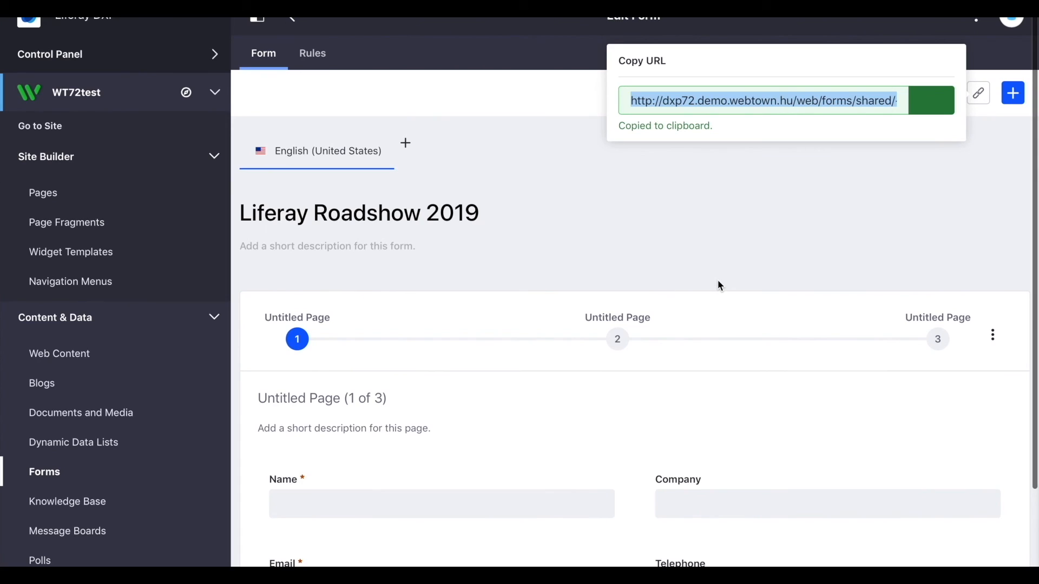
Dismiss the copied-link popup and view the Liferay Roadshow 2019 form's entries.
{"action": "left_click", "coordinate": [602, 239]}
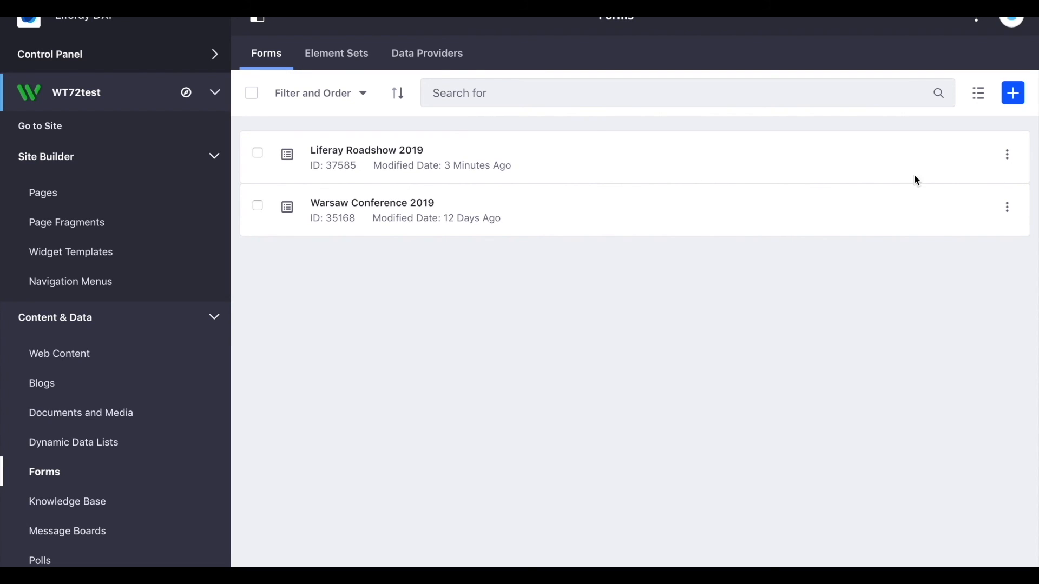
{"action": "left_click", "coordinate": [1008, 157]}
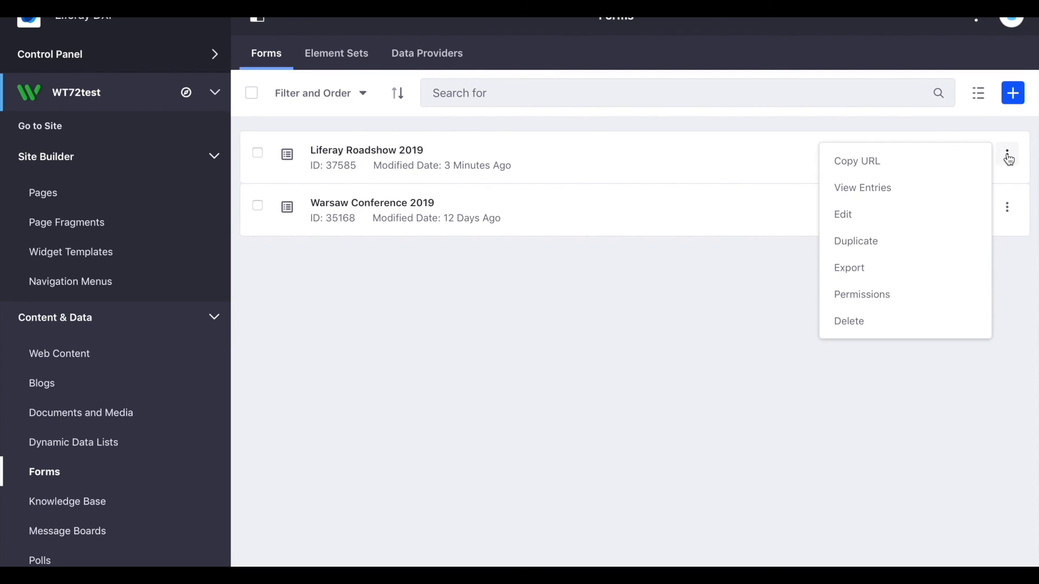
{"action": "left_click", "coordinate": [912, 187]}
{"action": "left_click", "coordinate": [911, 183]}
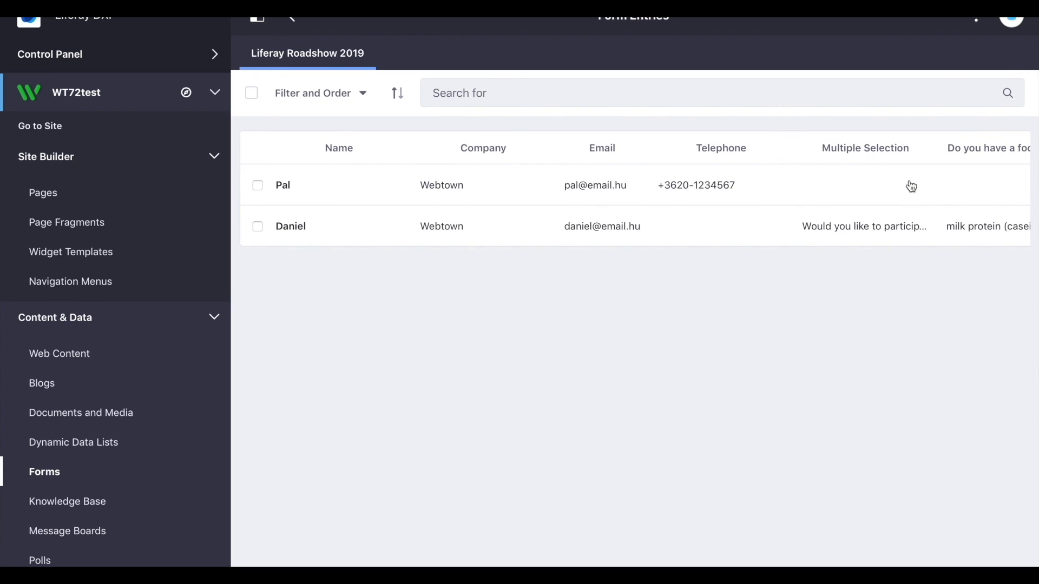
{"action": "scroll", "coordinate": [752, 213], "scroll_direction": "right", "scroll_amount": 10}
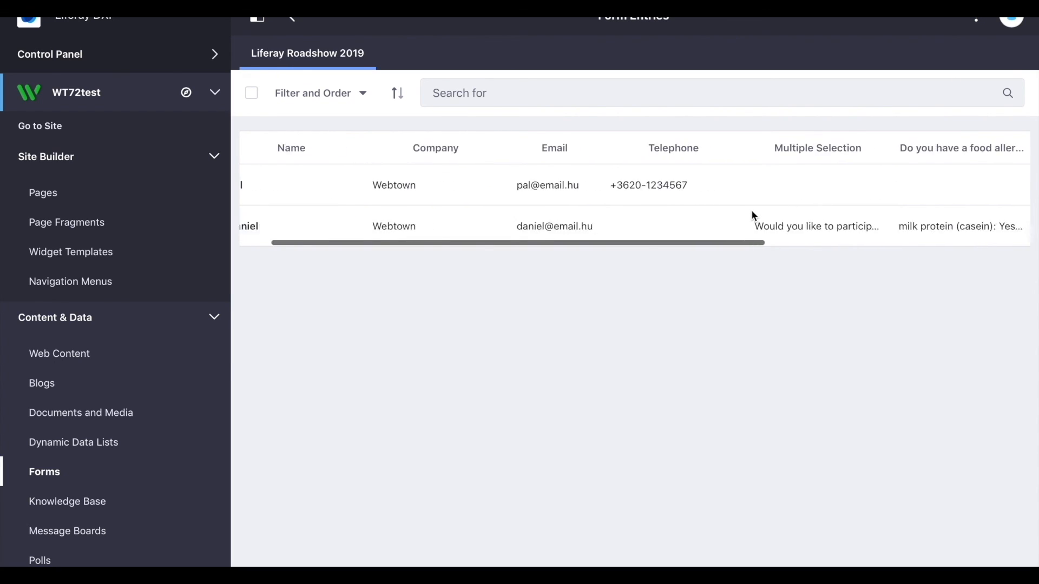
{"action": "scroll", "coordinate": [752, 212], "scroll_direction": "right", "scroll_amount": 2}
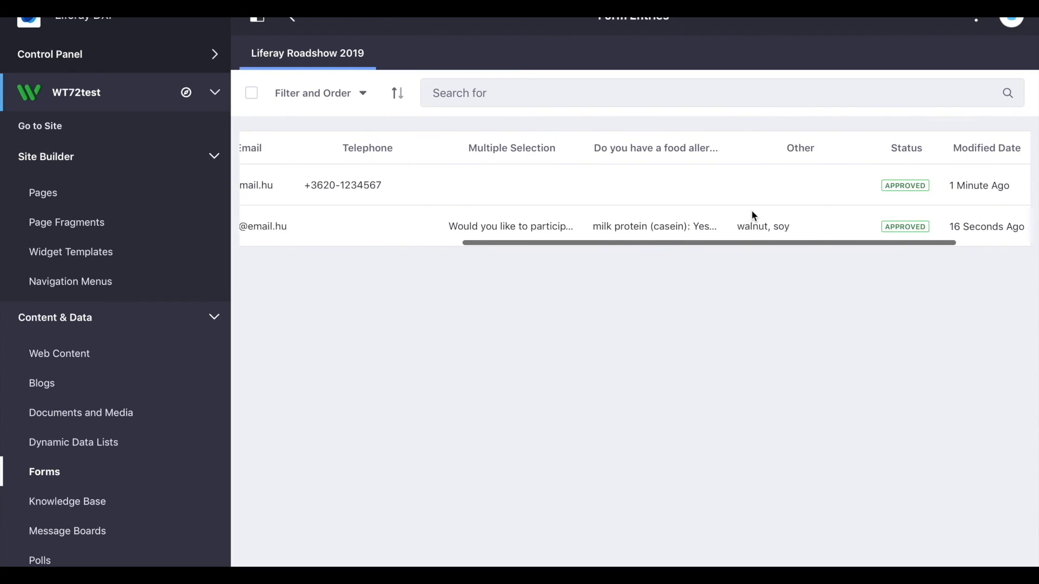
{"action": "scroll", "coordinate": [752, 212], "scroll_direction": "left", "scroll_amount": 12}
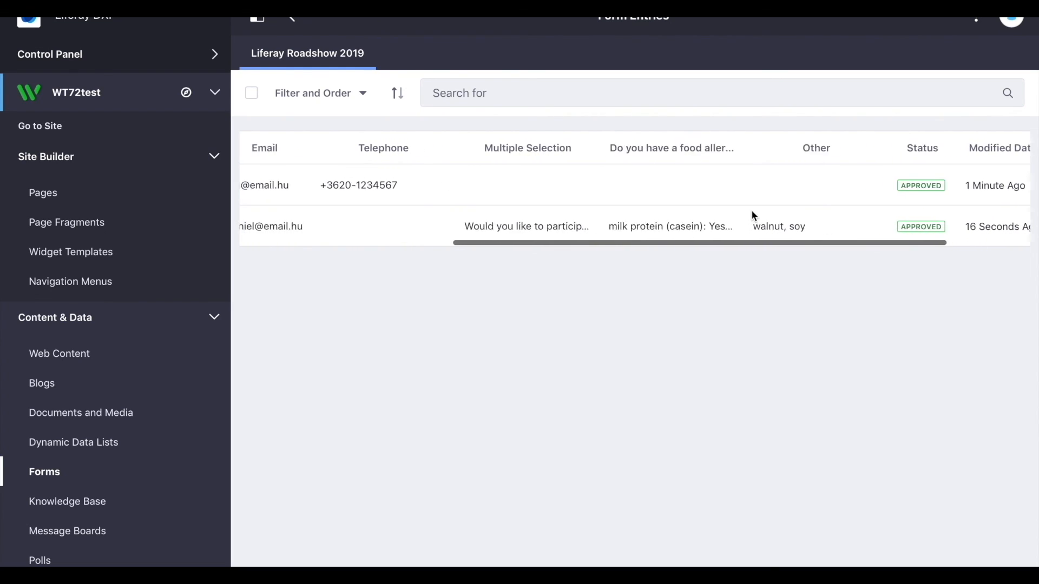
{"action": "scroll", "coordinate": [753, 215], "scroll_direction": "left", "scroll_amount": 5}
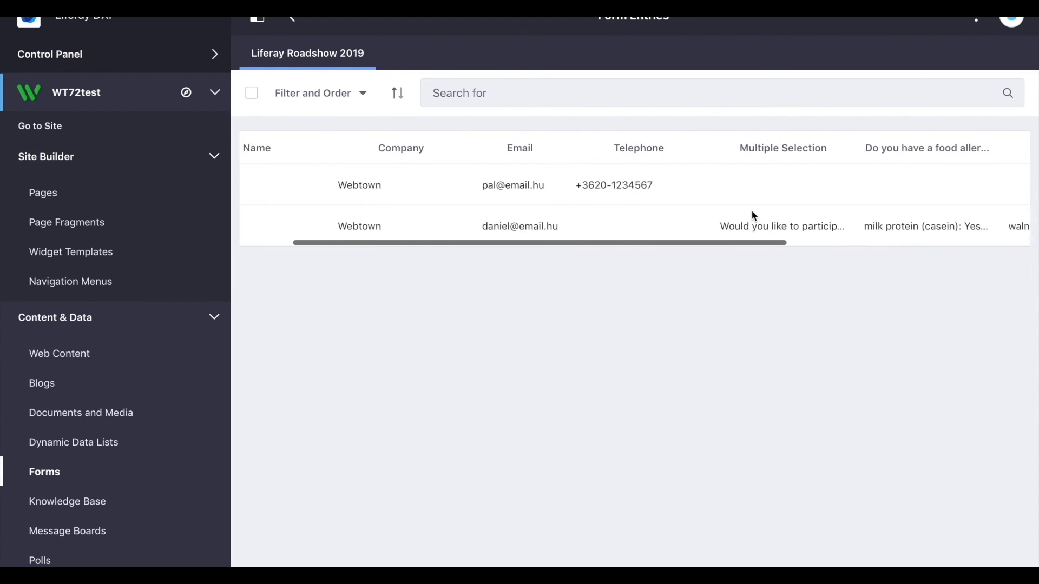
Export the Liferay Roadshow 2019 form entries with the XLS file extension instead of CSV.
{"action": "left_click", "coordinate": [979, 21]}
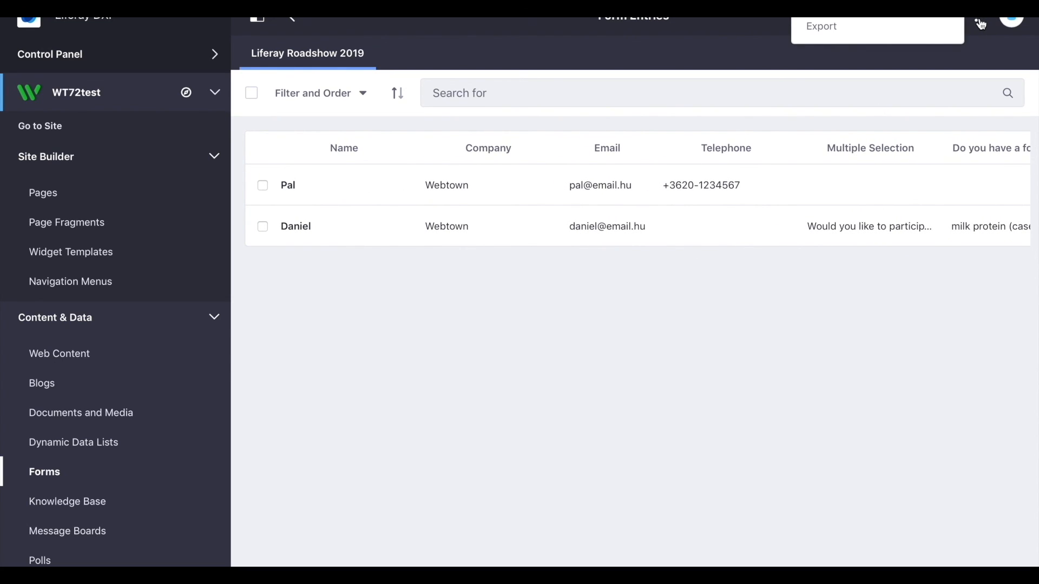
{"action": "left_click", "coordinate": [899, 29]}
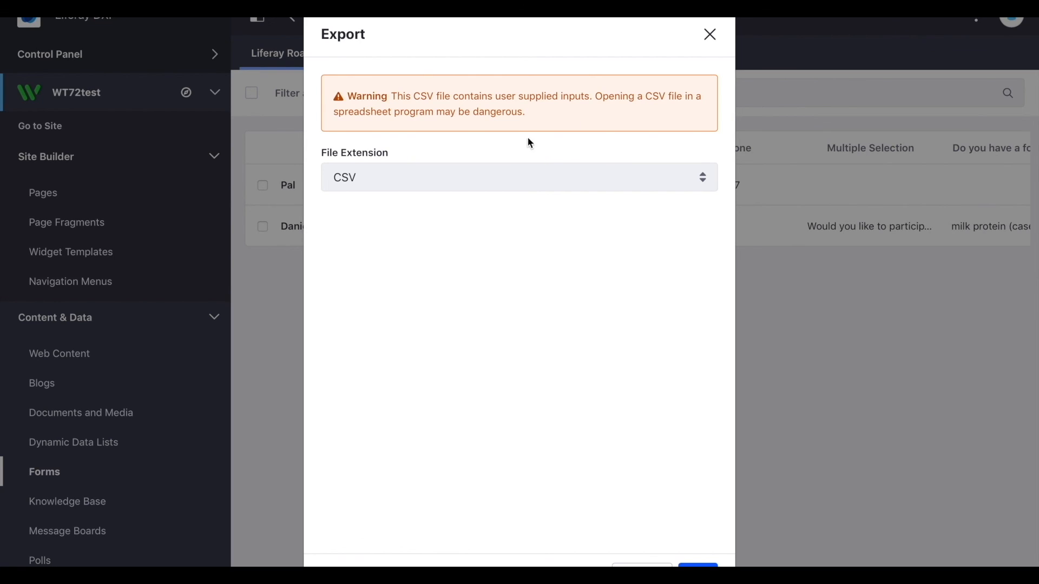
{"action": "left_click", "coordinate": [476, 180]}
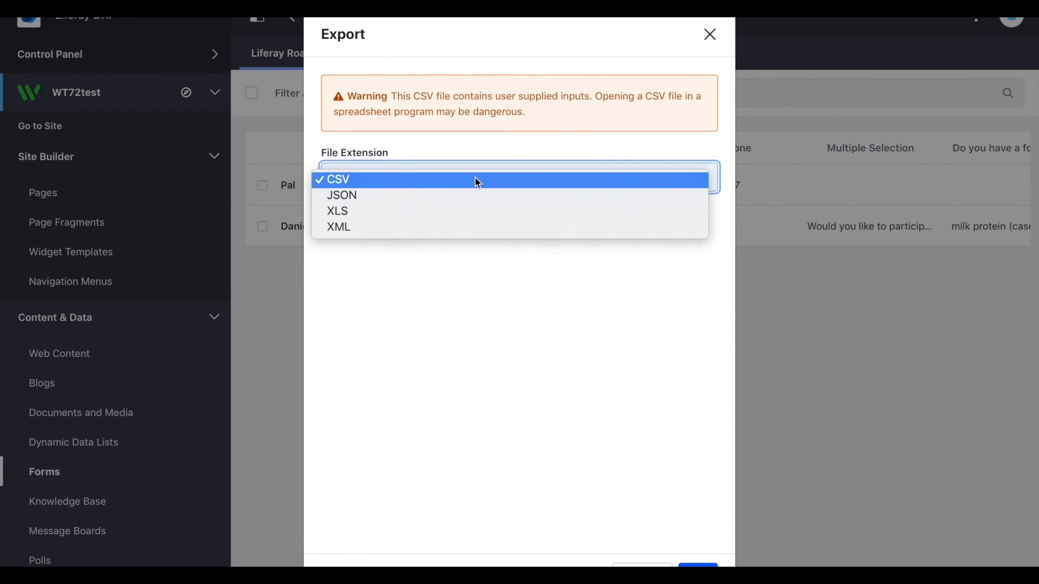
{"action": "left_click", "coordinate": [395, 215]}
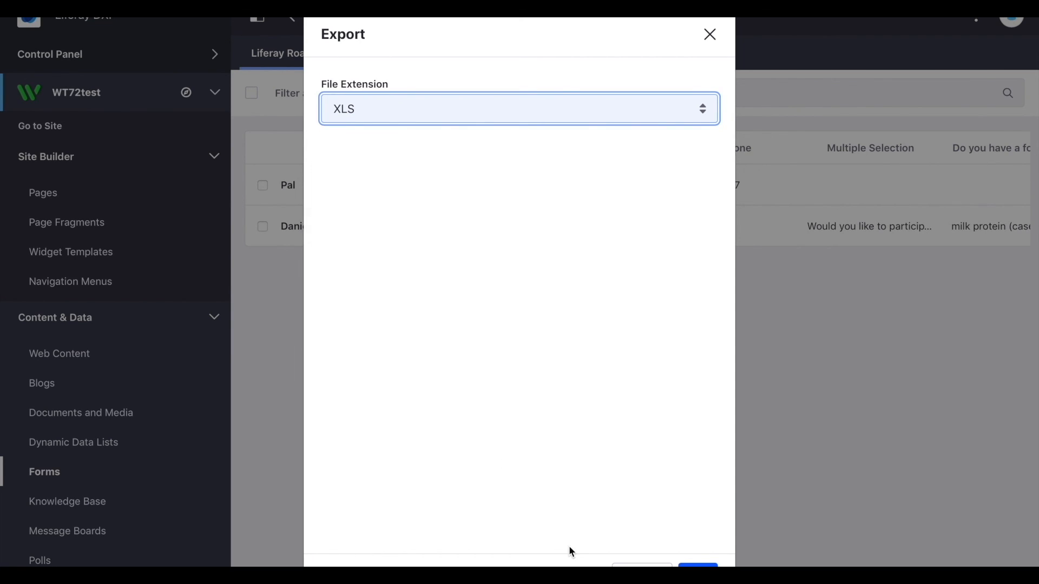
{"action": "left_click", "coordinate": [698, 566]}
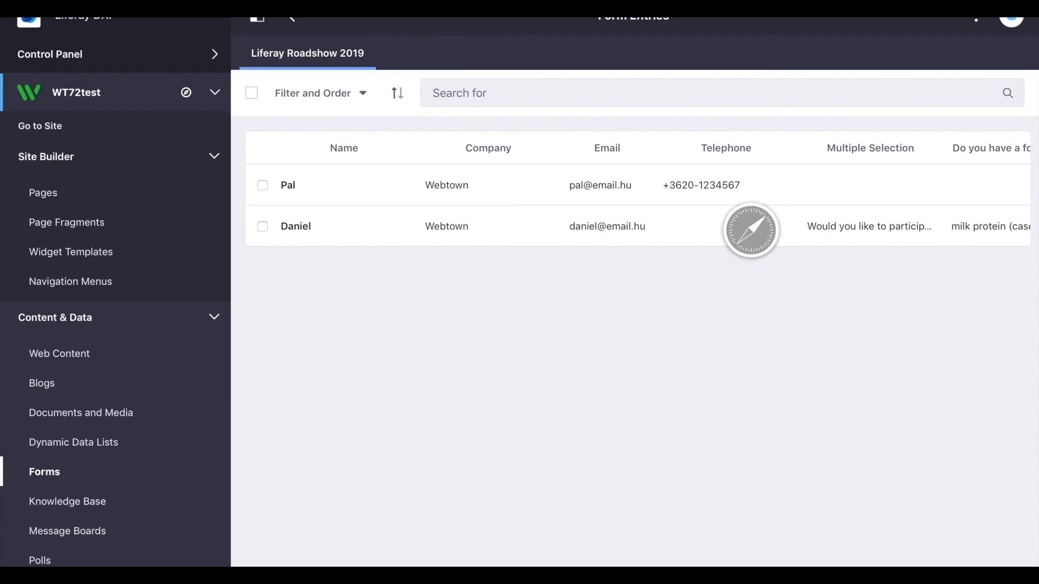